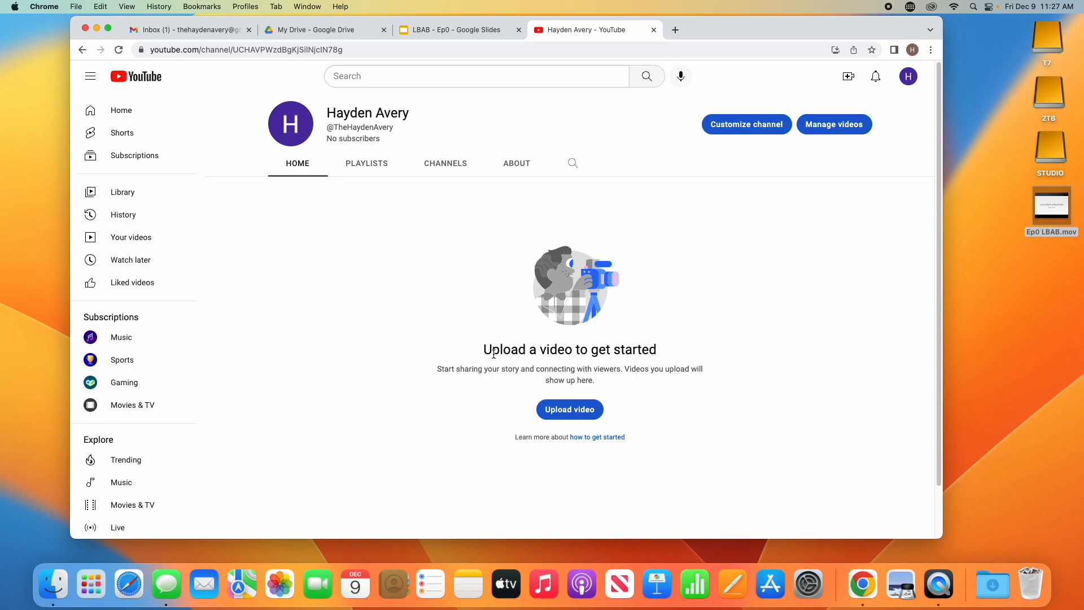
Step: Browse the channel's Playlists, Channels and About tabs, then open Customize channel in YouTube Studio
{"action": "left_click", "coordinate": [383, 175]}
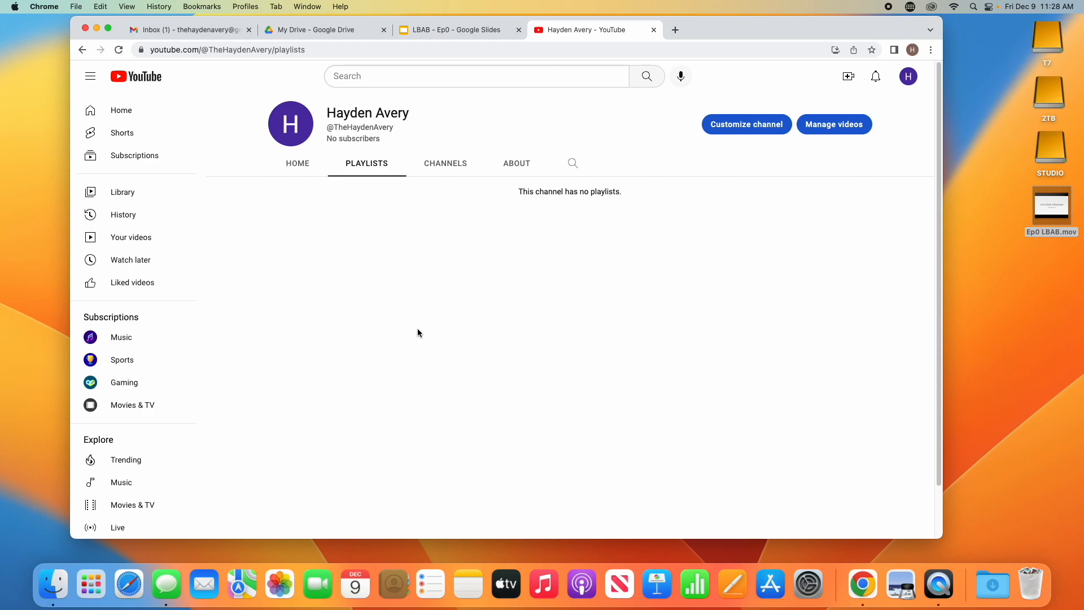
{"action": "left_click", "coordinate": [432, 165]}
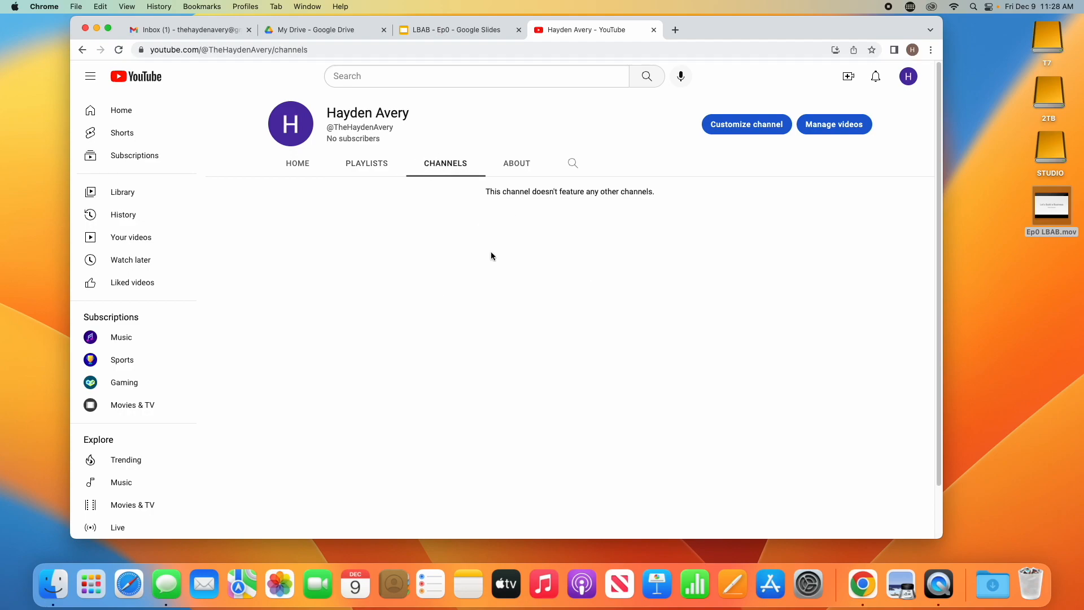
{"action": "left_click", "coordinate": [514, 170]}
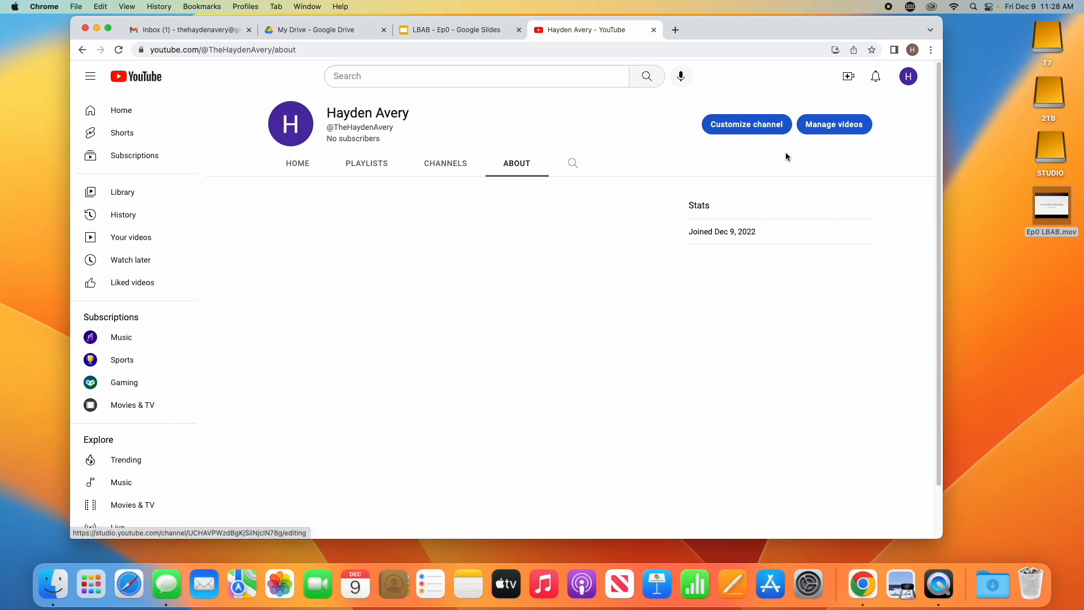
{"action": "left_click", "coordinate": [758, 133]}
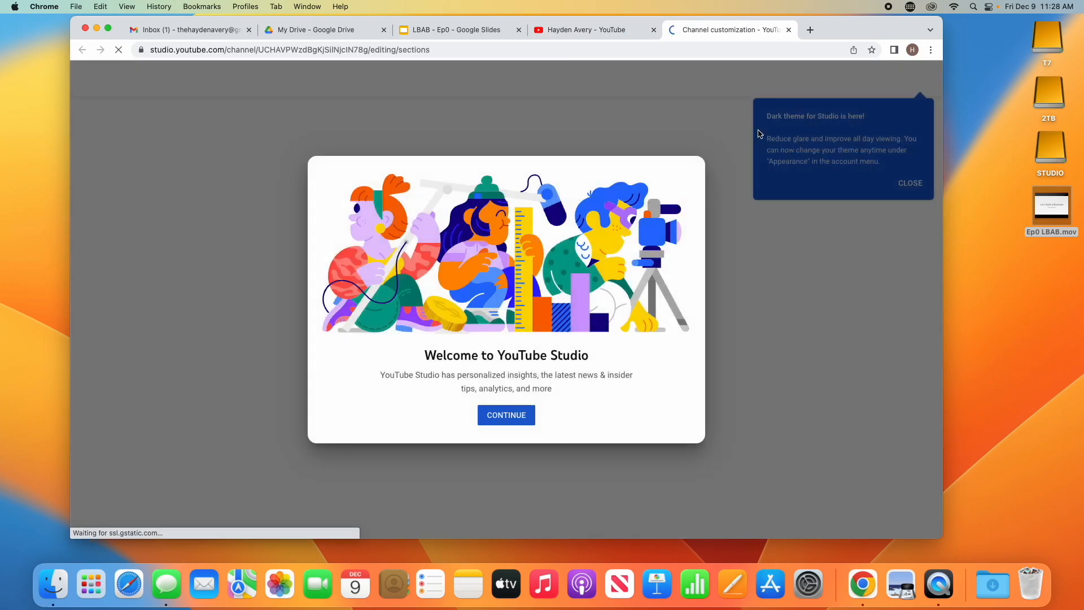
Step: Dismiss the YouTube Studio welcome dialog and both tips, then show the Branding options
{"action": "left_click", "coordinate": [501, 418]}
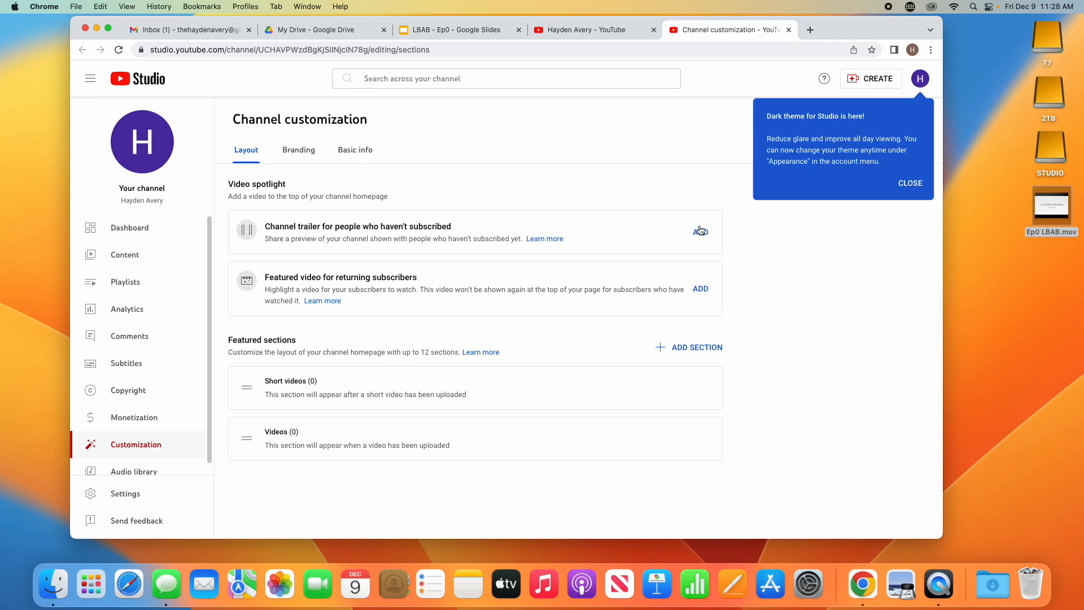
{"action": "left_click", "coordinate": [923, 188]}
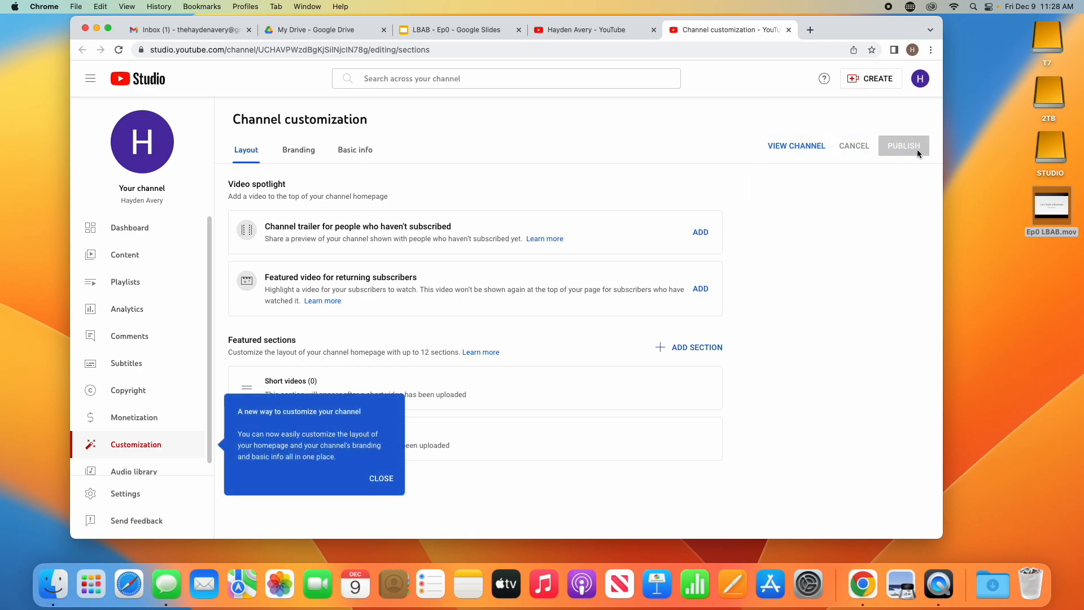
{"action": "left_click", "coordinate": [380, 478]}
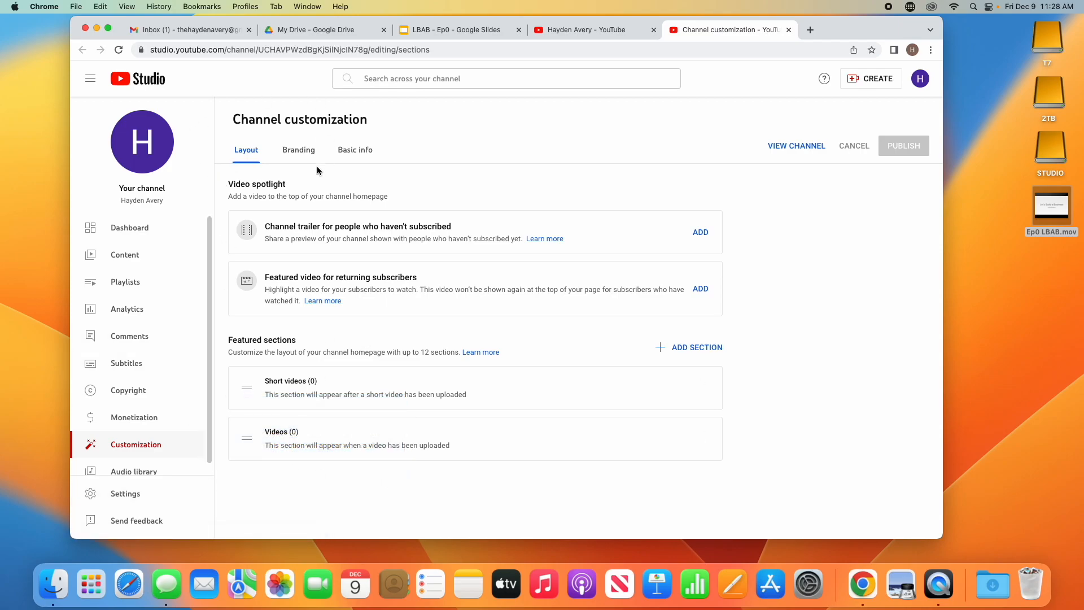
{"action": "left_click", "coordinate": [301, 154]}
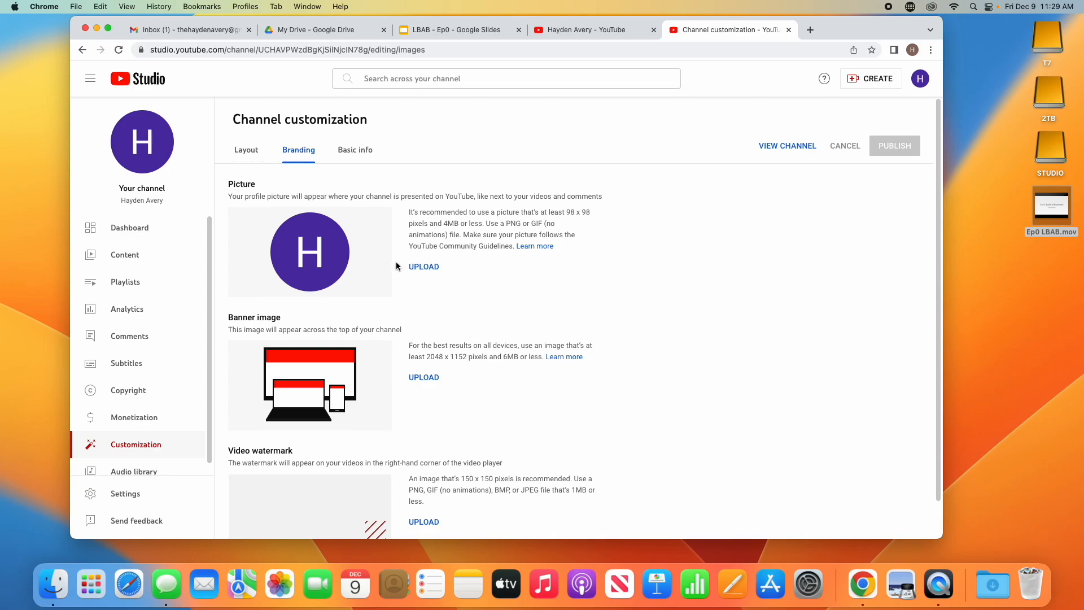
Step: Start a profile picture upload, browse the home and Shared folders, then cancel without changing it
{"action": "left_click", "coordinate": [433, 267]}
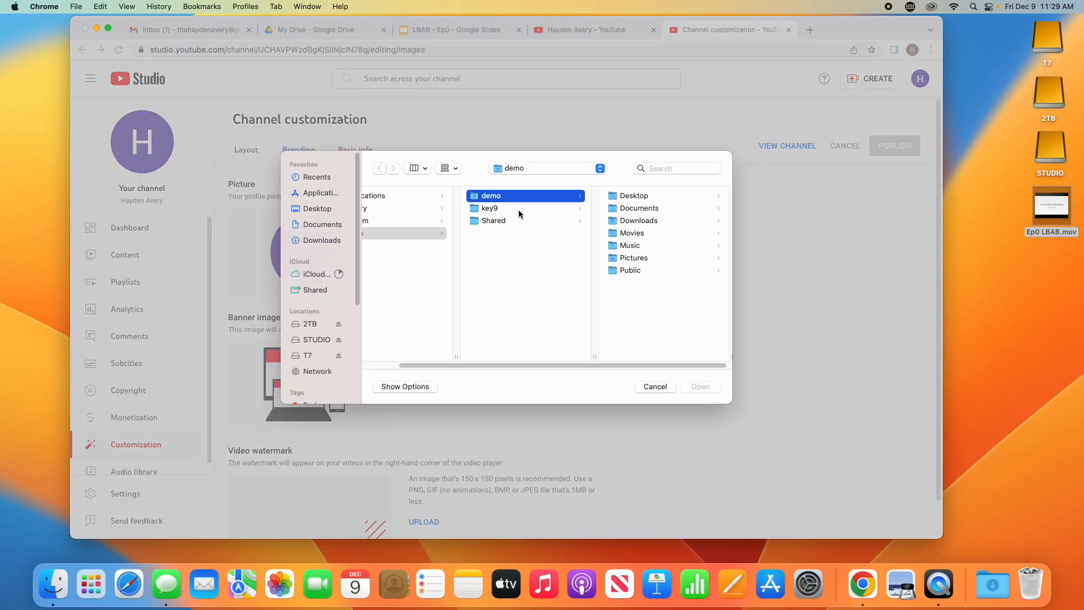
{"action": "left_click", "coordinate": [517, 209]}
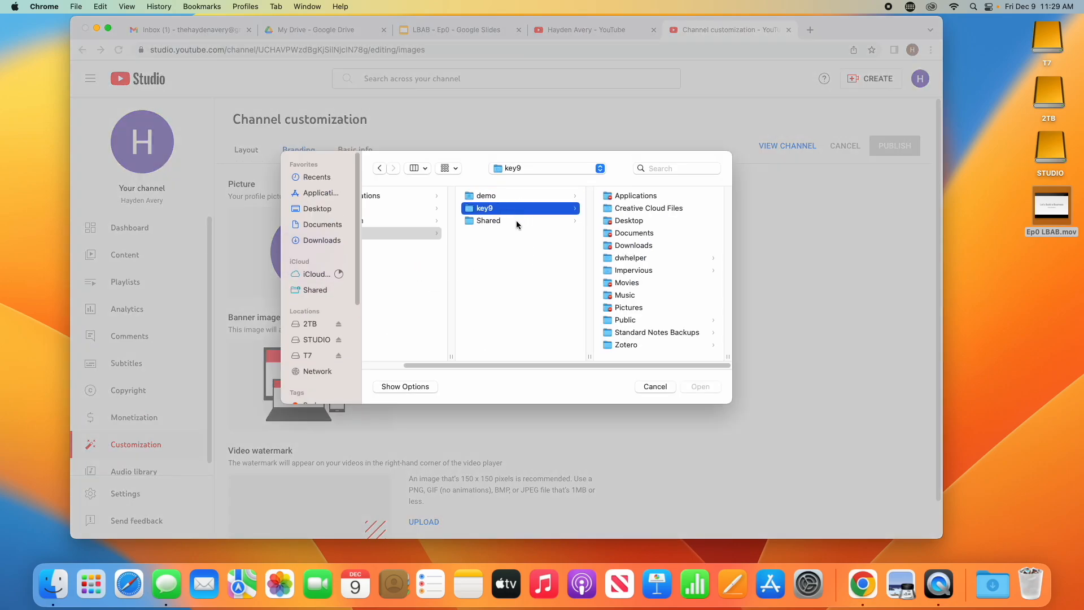
{"action": "left_click", "coordinate": [516, 220]}
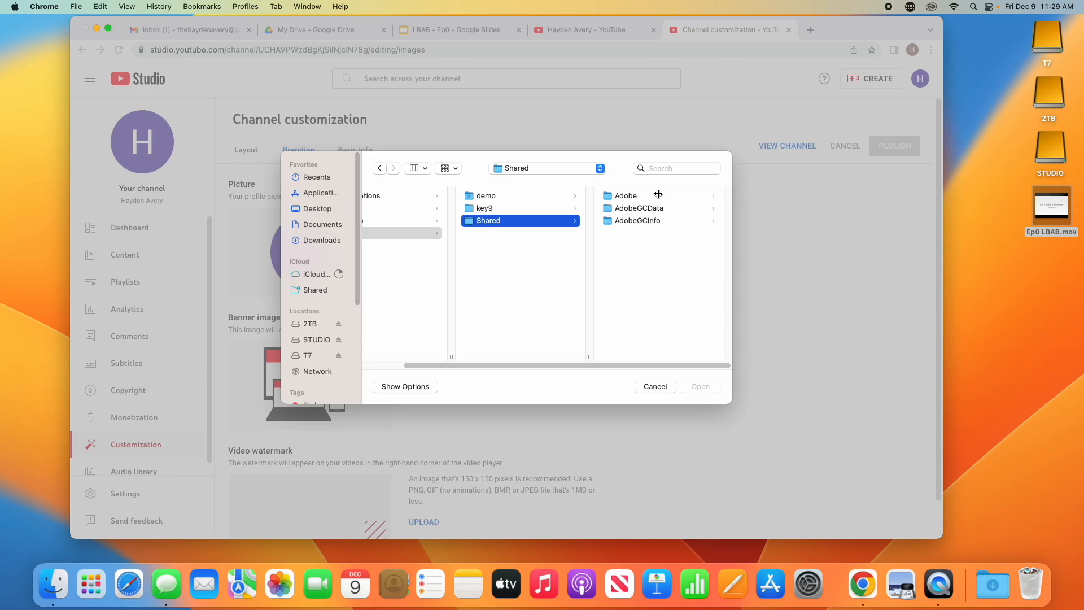
{"action": "left_click", "coordinate": [641, 388]}
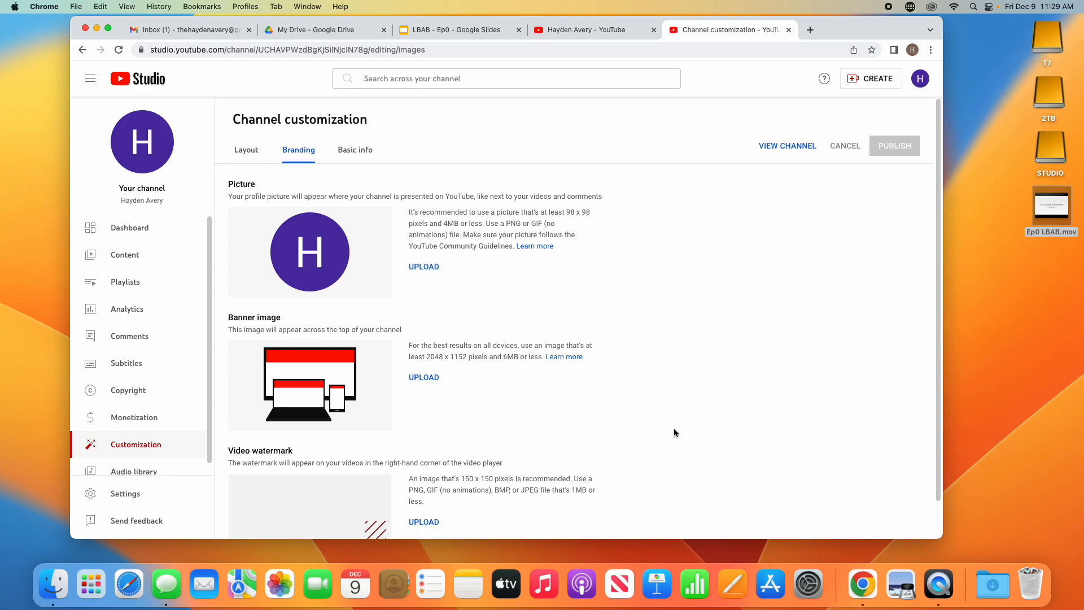
{"action": "left_click_drag", "start_coordinate": [939, 392], "coordinate": [939, 465]}
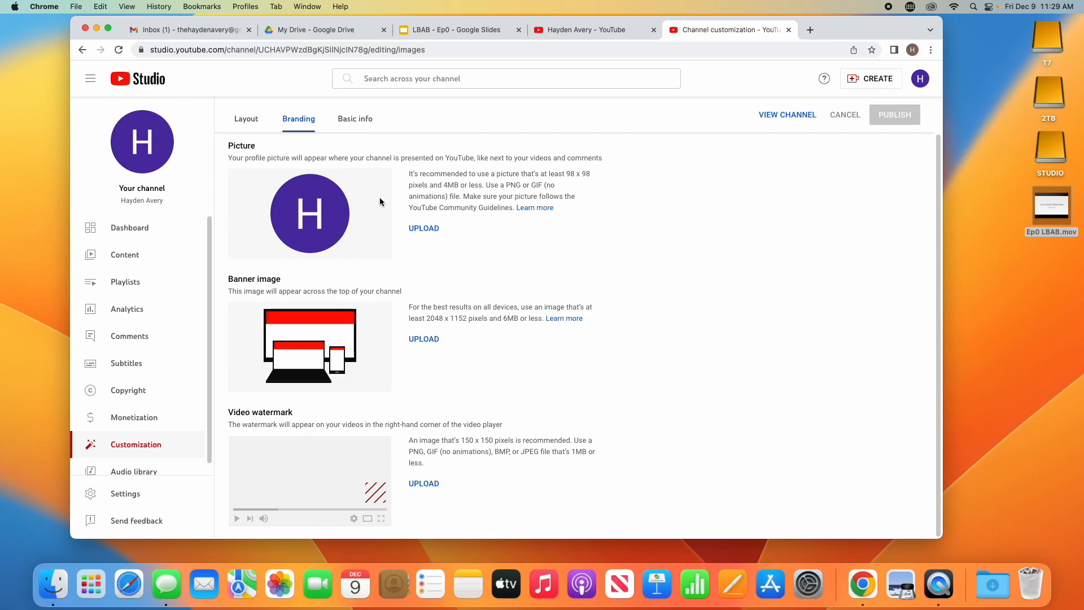
Step: In Basic info, write a channel description about watching the brand grow and building a business
{"action": "left_click", "coordinate": [350, 120]}
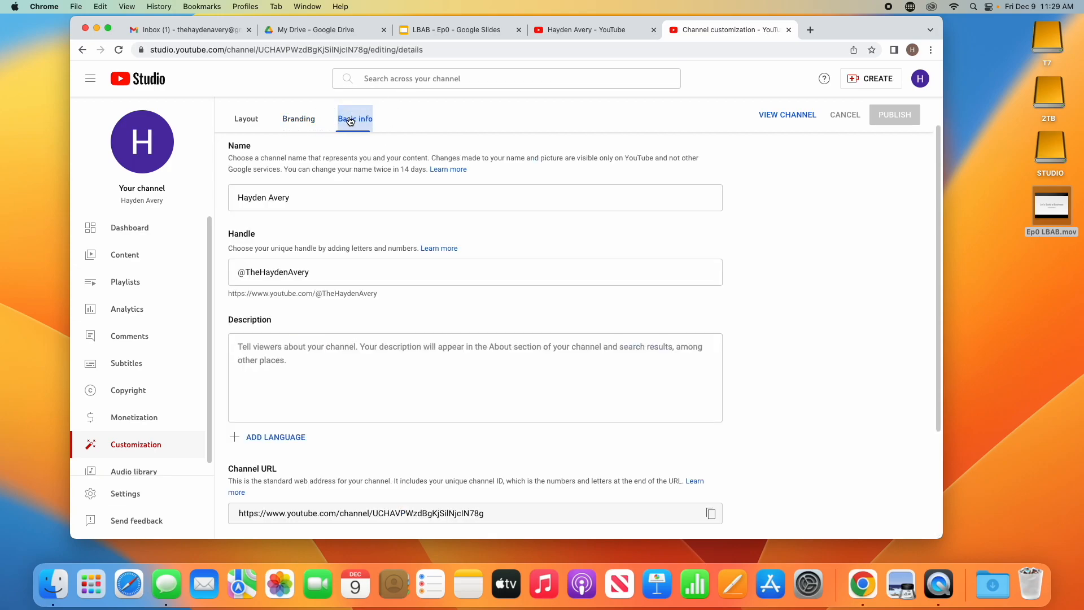
{"action": "left_click", "coordinate": [322, 364]}
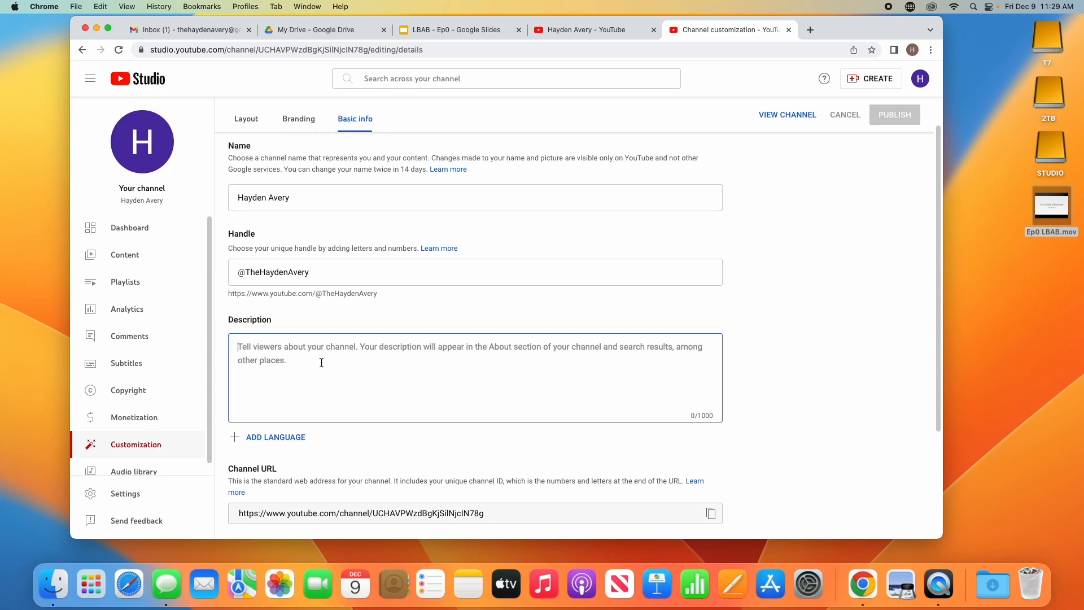
{"action": "type", "text": "This is"}
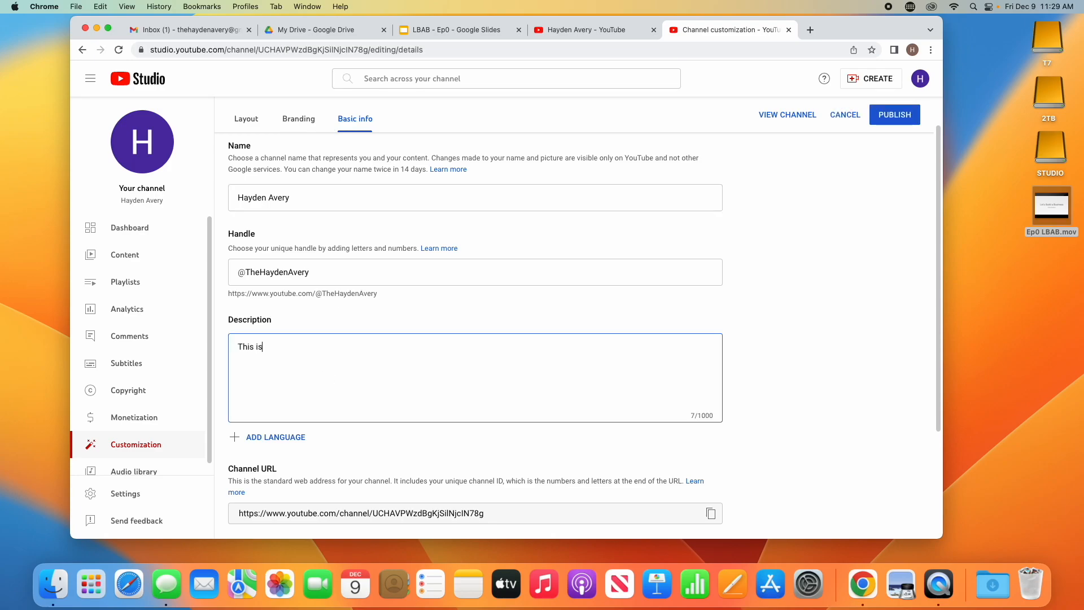
{"action": "type", "text": " the "}
{"action": "type", "text": "YouTu"}
{"action": "type", "text": "be "}
{"action": "type", "text": "channel for "}
{"action": "type", "text": "The Ha"}
{"action": "key", "text": "BackSpace"}
{"action": "key", "text": "BackSpace"}
{"action": "key", "text": "BackSpace"}
{"action": "key", "text": "BackSpace"}
{"action": "type", "text": "Hayde"}
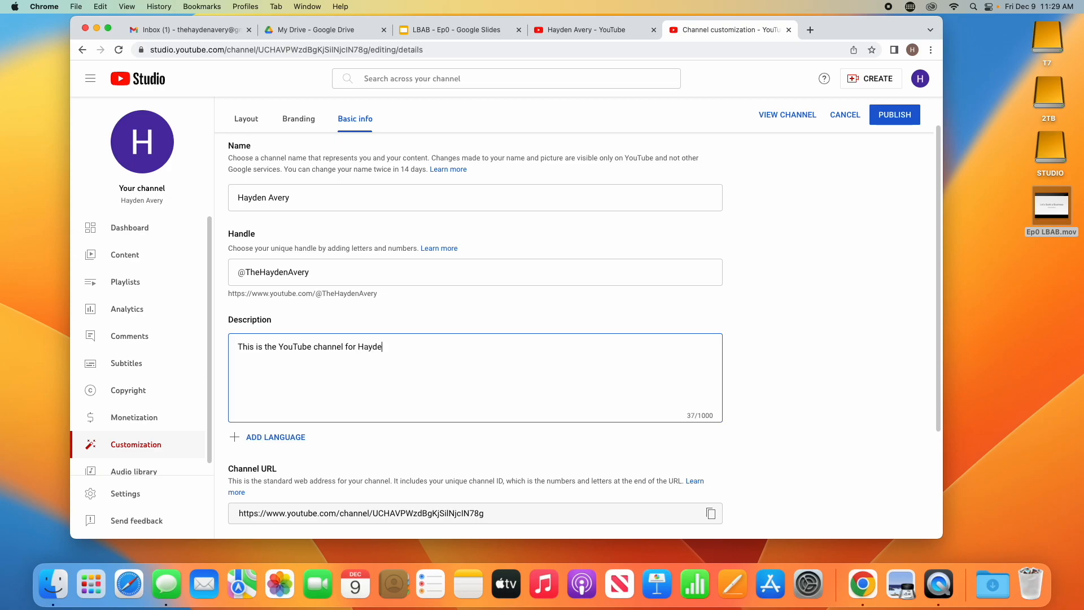
{"action": "type", "text": "n Avery. Watch as we grow our brand, and "}
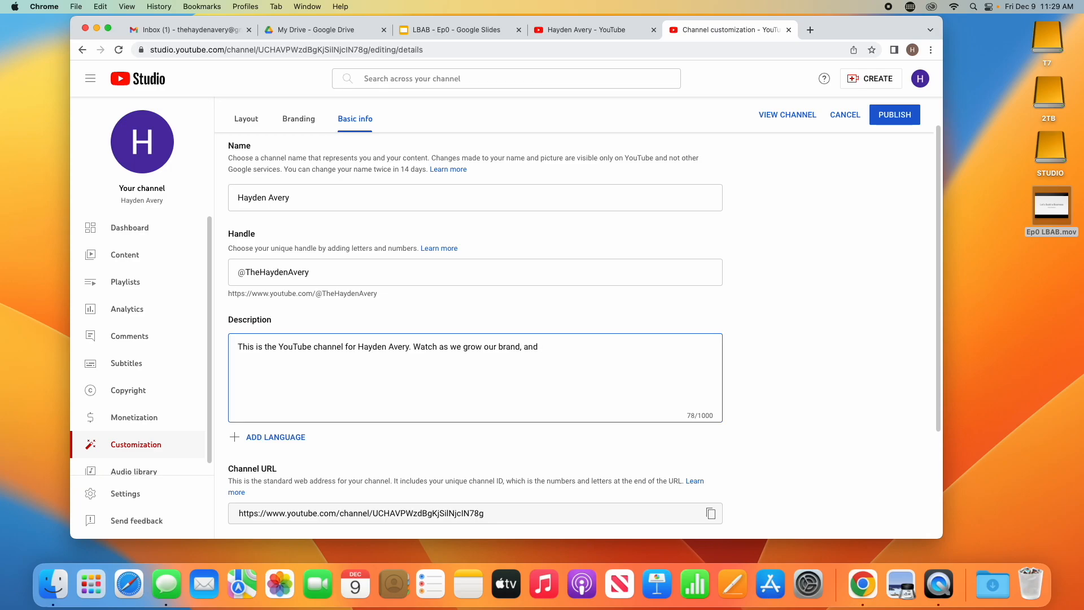
{"action": "type", "text": "build a business"}
{"action": "scroll", "coordinate": [374, 402], "scroll_direction": "up", "scroll_amount": 1}
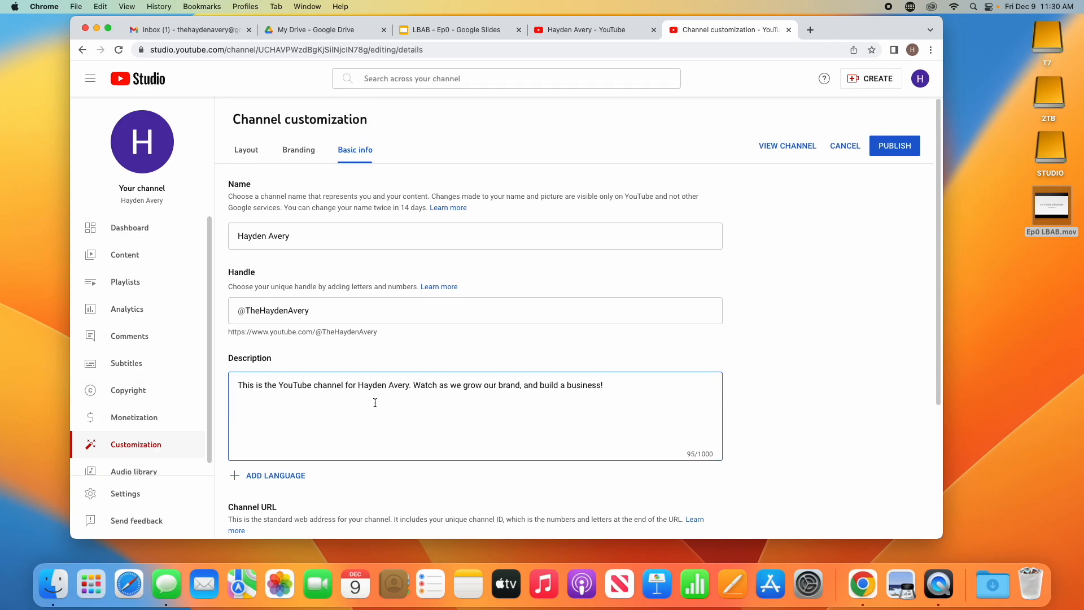
{"action": "scroll", "coordinate": [375, 402], "scroll_direction": "down", "scroll_amount": 5}
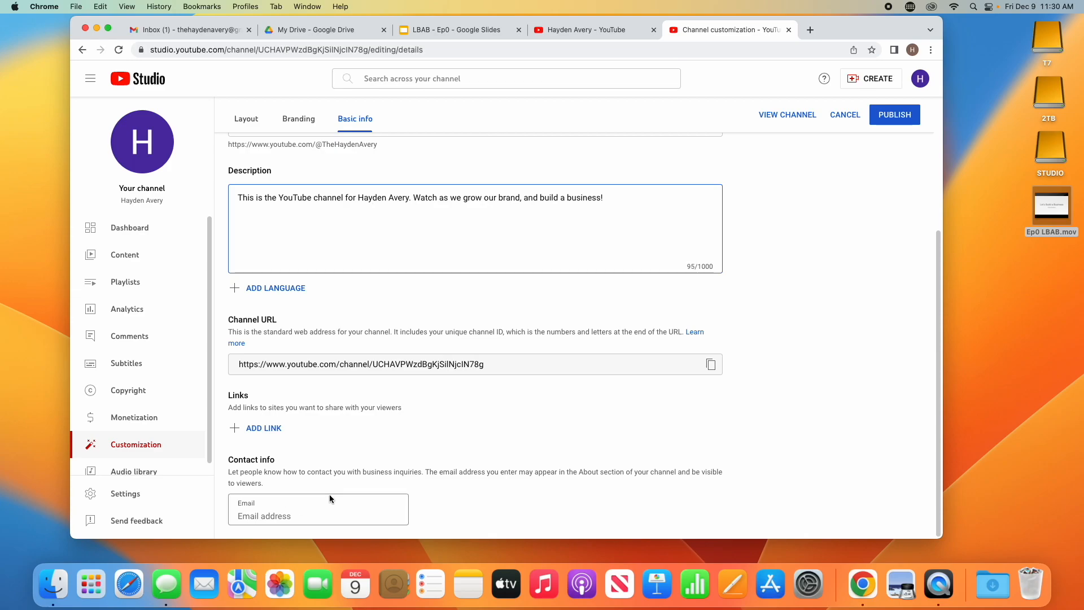
Step: Enter the channel's contact e-mail address in the Email field, correcting the typos
{"action": "left_click", "coordinate": [311, 509]}
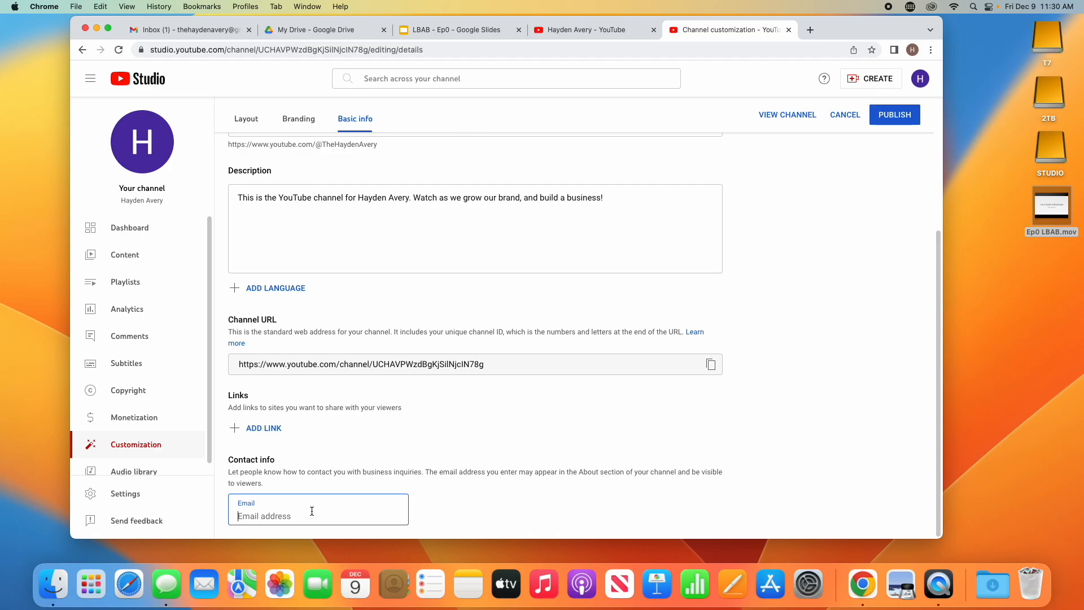
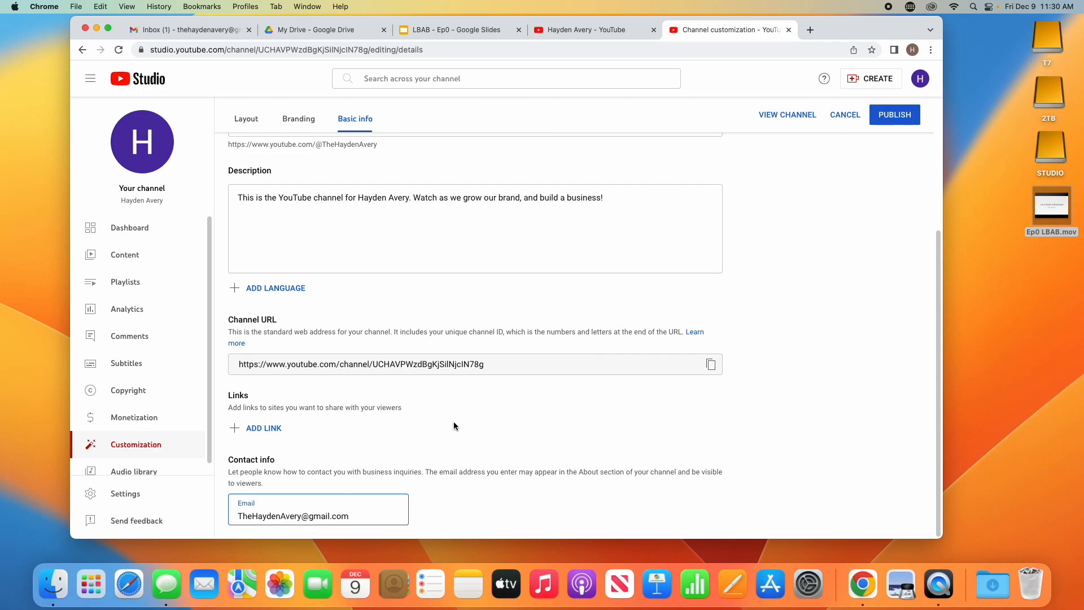
Step: Publish the Basic info changes and return to the Branding section
{"action": "scroll", "coordinate": [452, 422], "scroll_direction": "up", "scroll_amount": 5}
{"action": "scroll", "coordinate": [453, 421], "scroll_direction": "down", "scroll_amount": 2}
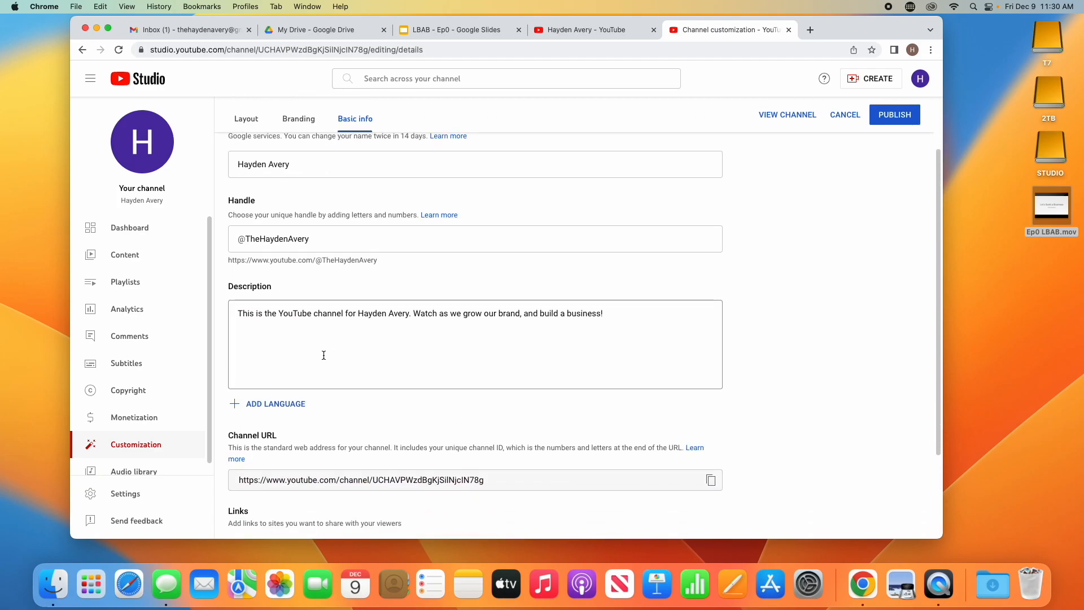
{"action": "scroll", "coordinate": [293, 237], "scroll_direction": "up", "scroll_amount": 2}
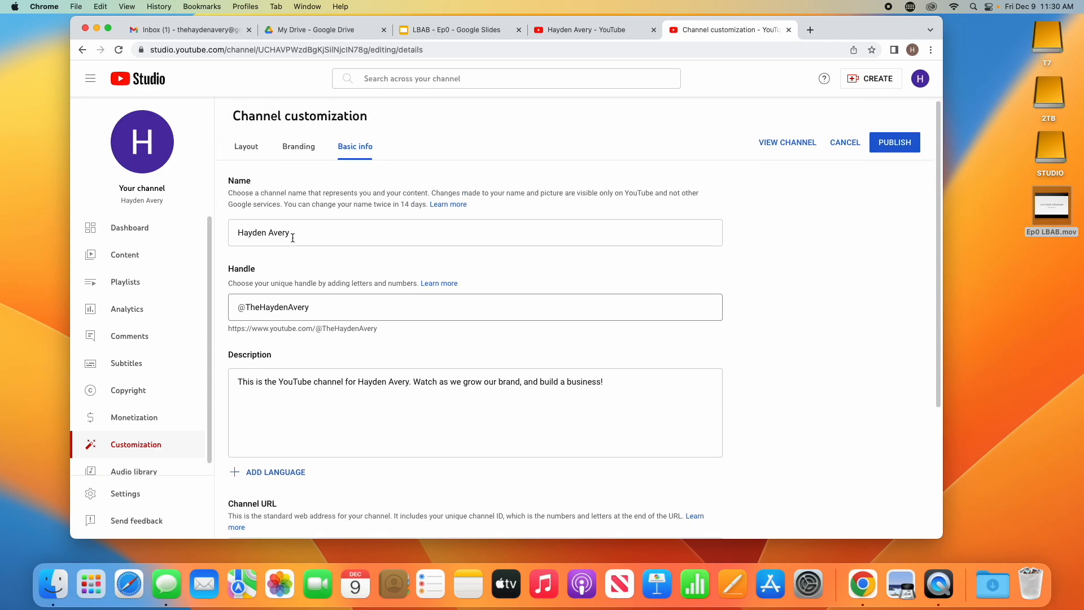
{"action": "scroll", "coordinate": [292, 237], "scroll_direction": "down", "scroll_amount": 5}
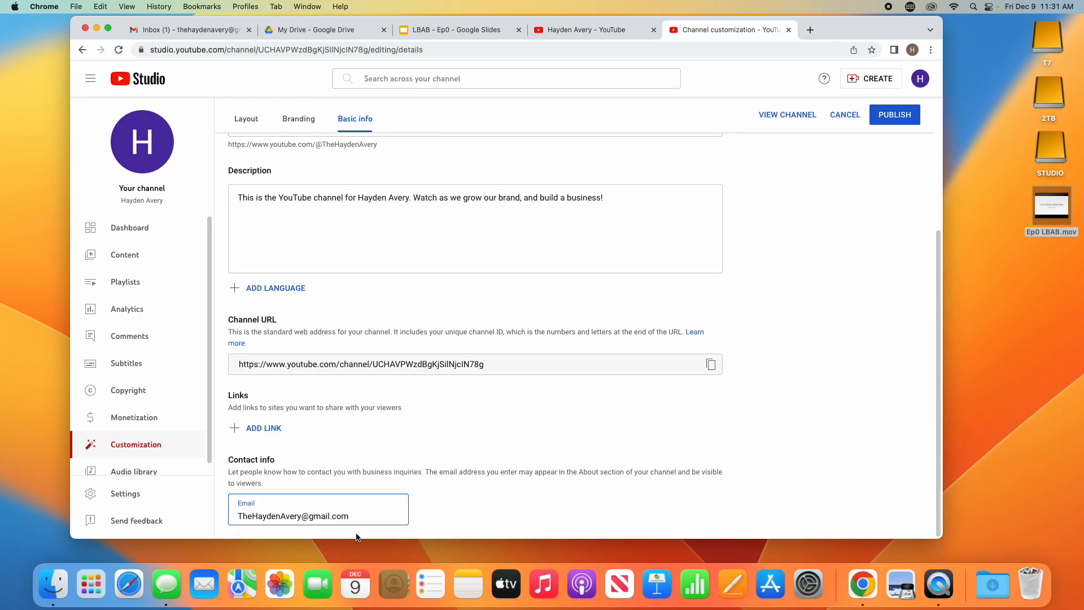
{"action": "left_click", "coordinate": [873, 117]}
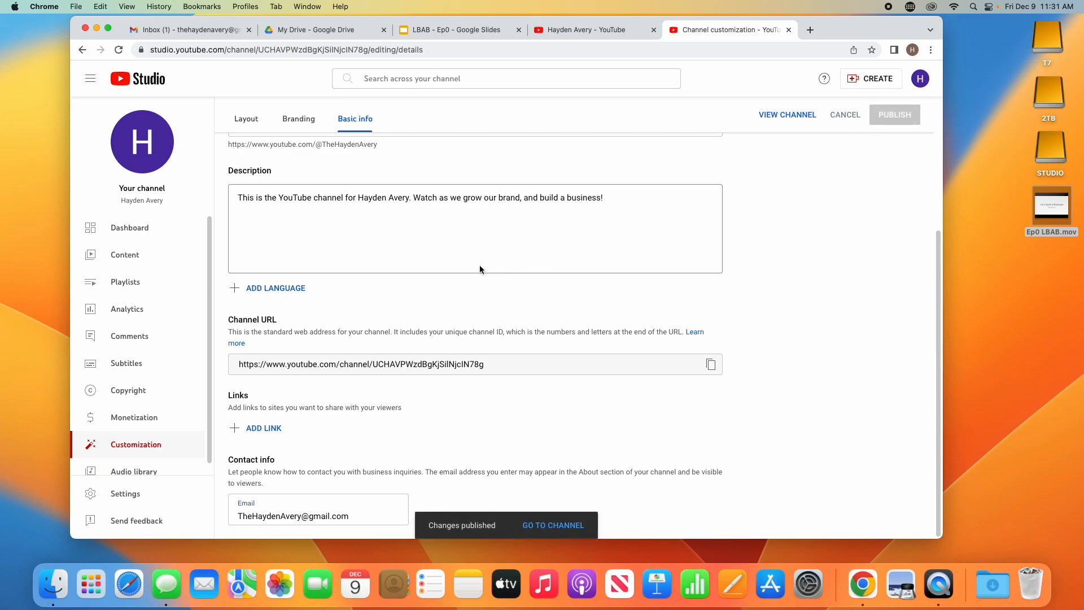
{"action": "left_click", "coordinate": [305, 128]}
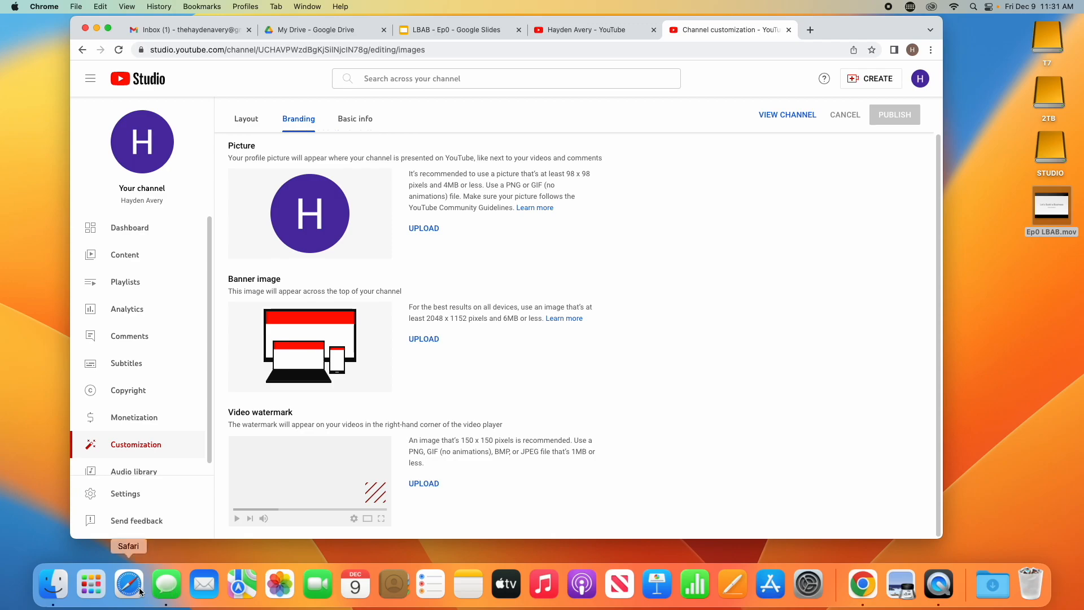
Step: Bring up Launchpad from the Dock
{"action": "left_click", "coordinate": [83, 591]}
Step: Launch GarageBand, then open iMovie and create a new movie project, My Movie 1
{"action": "left_click", "coordinate": [452, 533]}
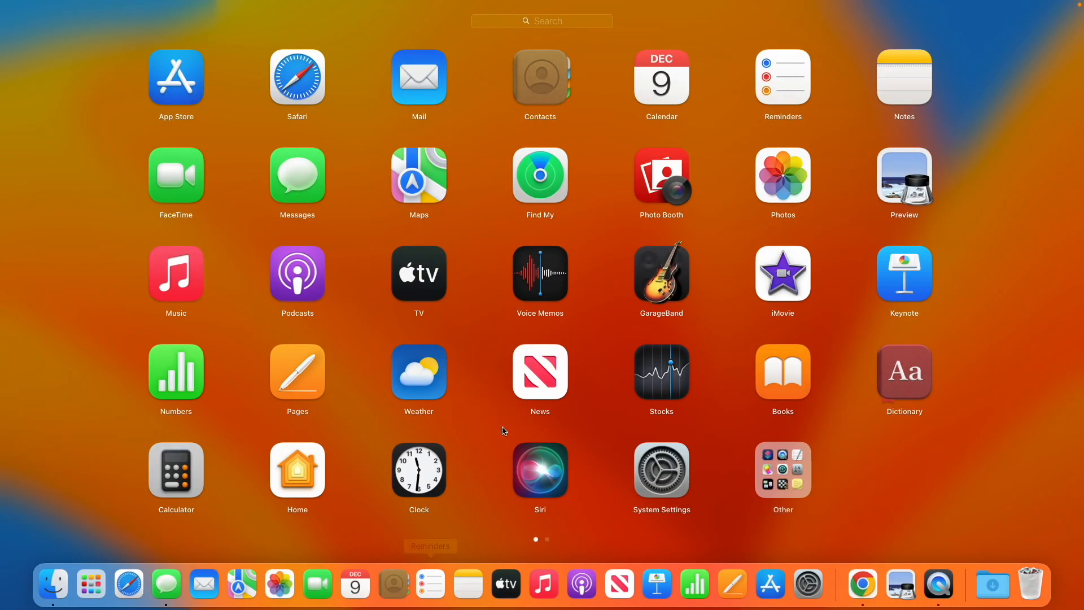
{"action": "left_click", "coordinate": [642, 284]}
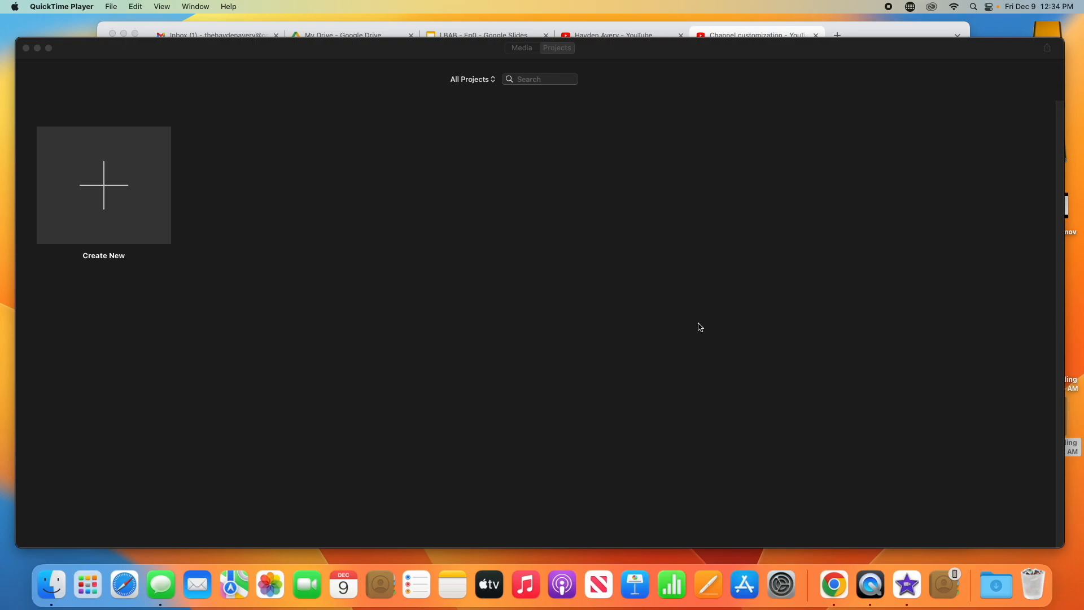
{"action": "left_click", "coordinate": [88, 586]}
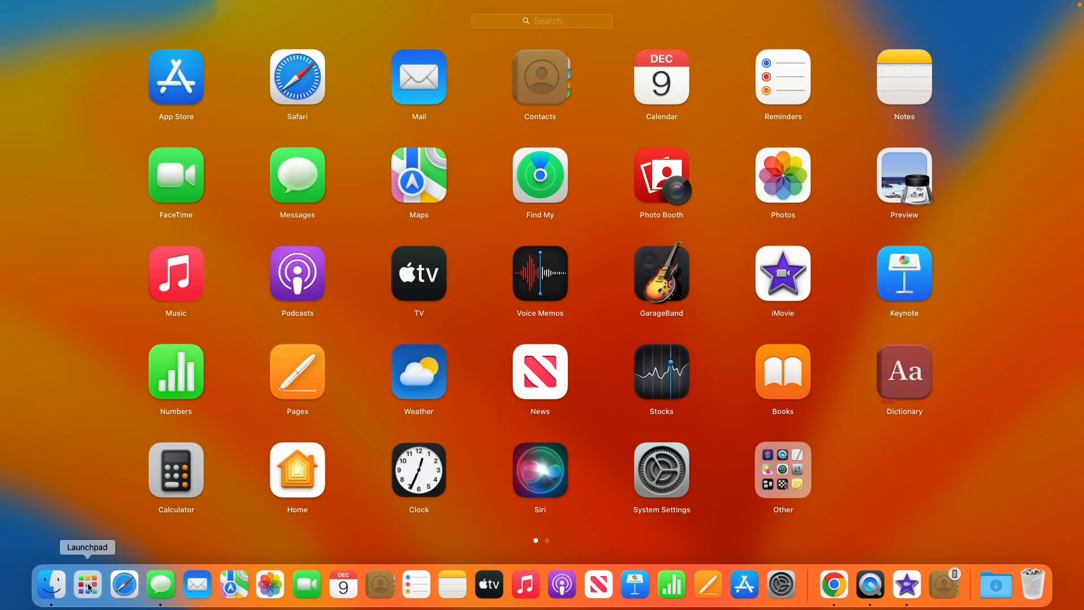
{"action": "left_click", "coordinate": [788, 296]}
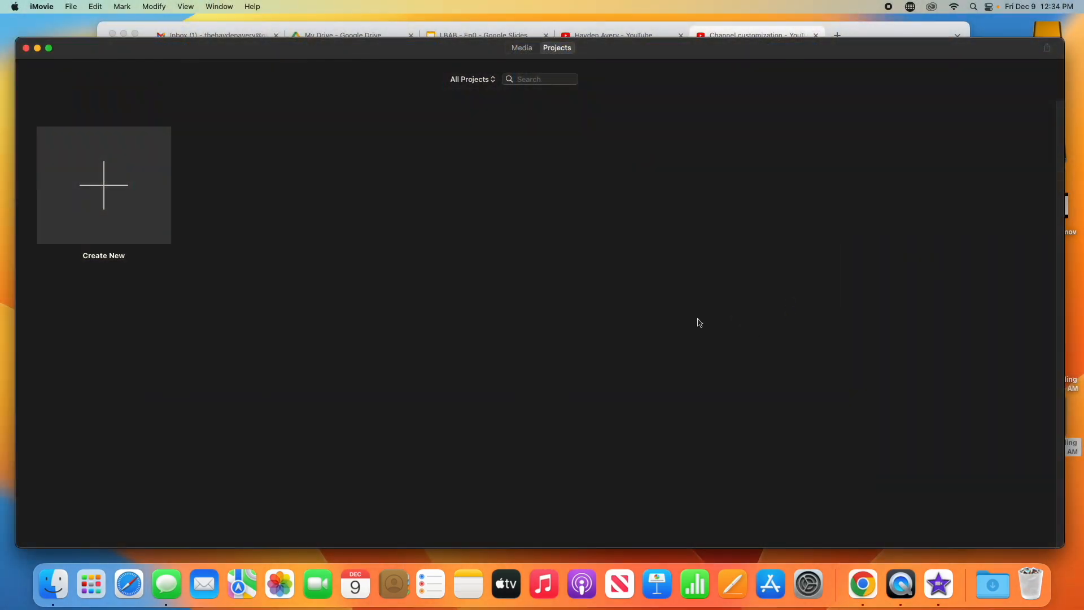
{"action": "left_click", "coordinate": [100, 199]}
{"action": "left_click", "coordinate": [94, 238]}
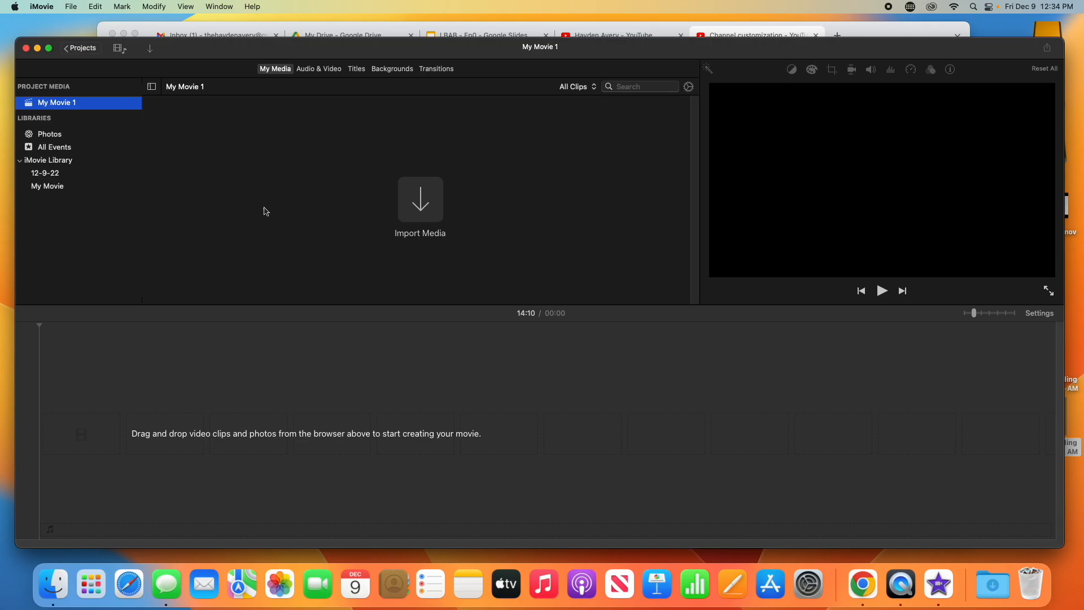
Step: Import Ep0 LBAB.mov from the Desktop and place it on the timeline, zooming in
{"action": "left_click", "coordinate": [421, 200]}
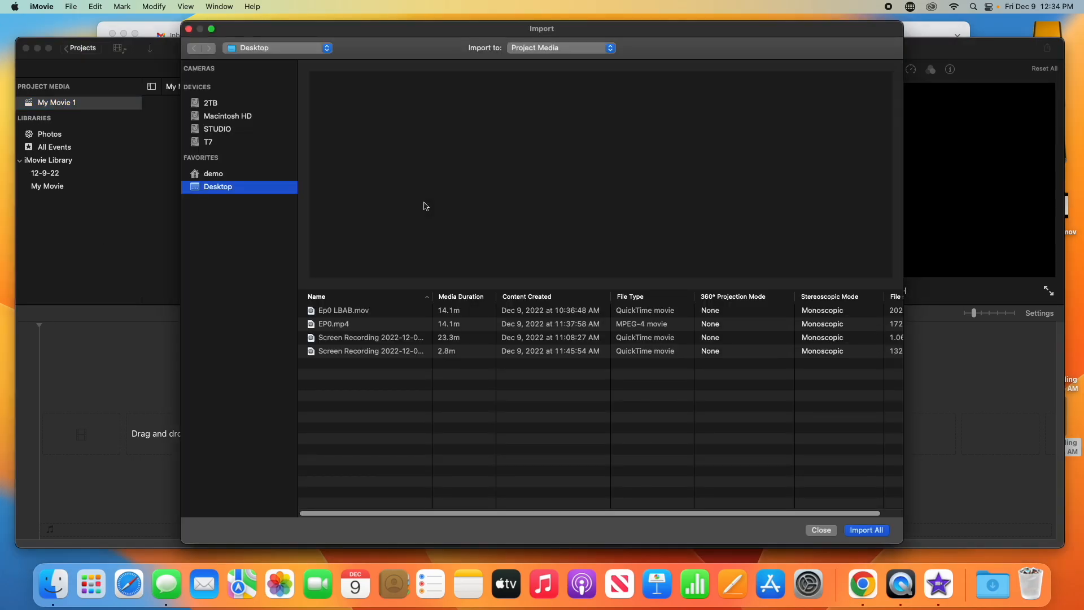
{"action": "left_click", "coordinate": [352, 311]}
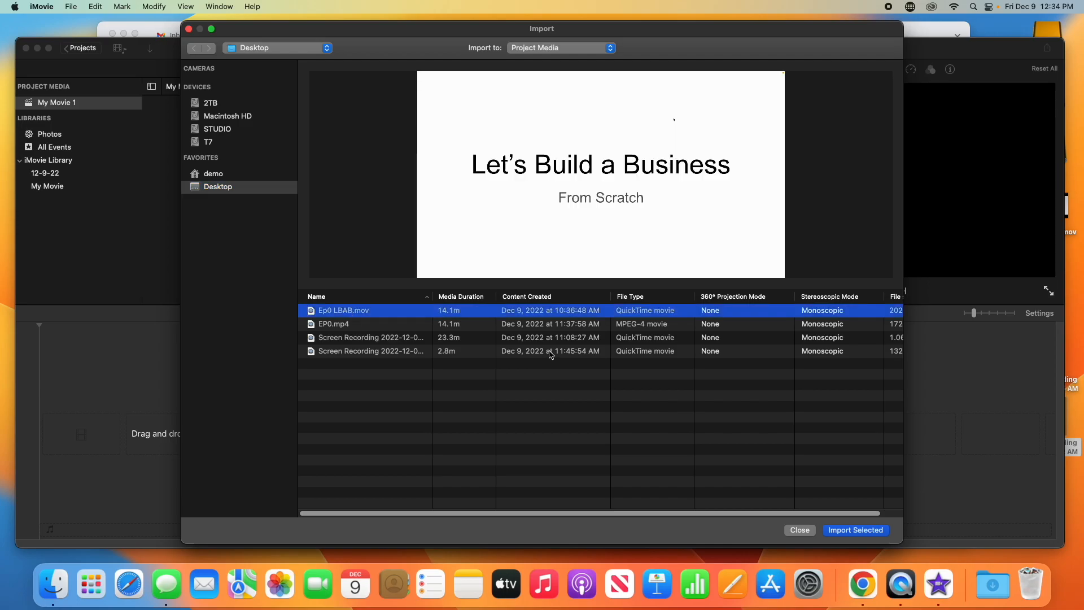
{"action": "left_click", "coordinate": [848, 530]}
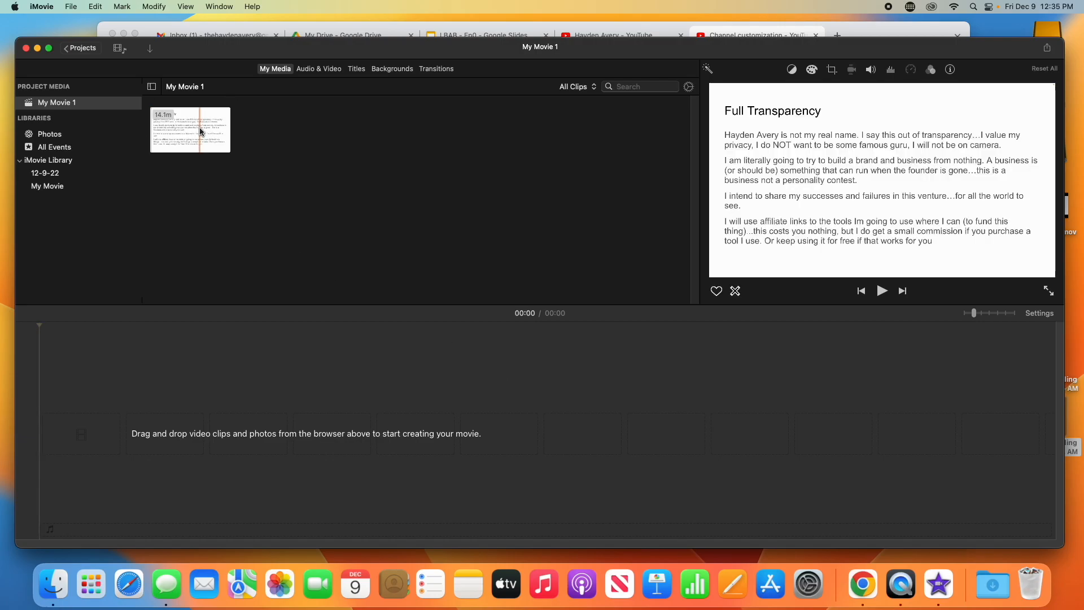
{"action": "left_click_drag", "start_coordinate": [201, 130], "coordinate": [169, 416]}
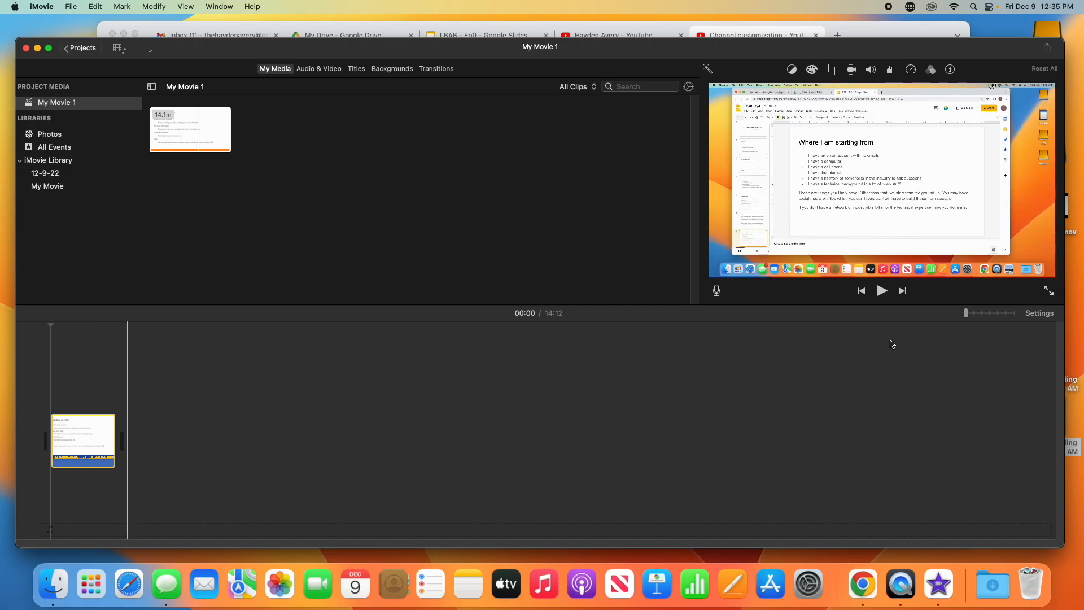
{"action": "left_click_drag", "start_coordinate": [965, 313], "coordinate": [997, 312]}
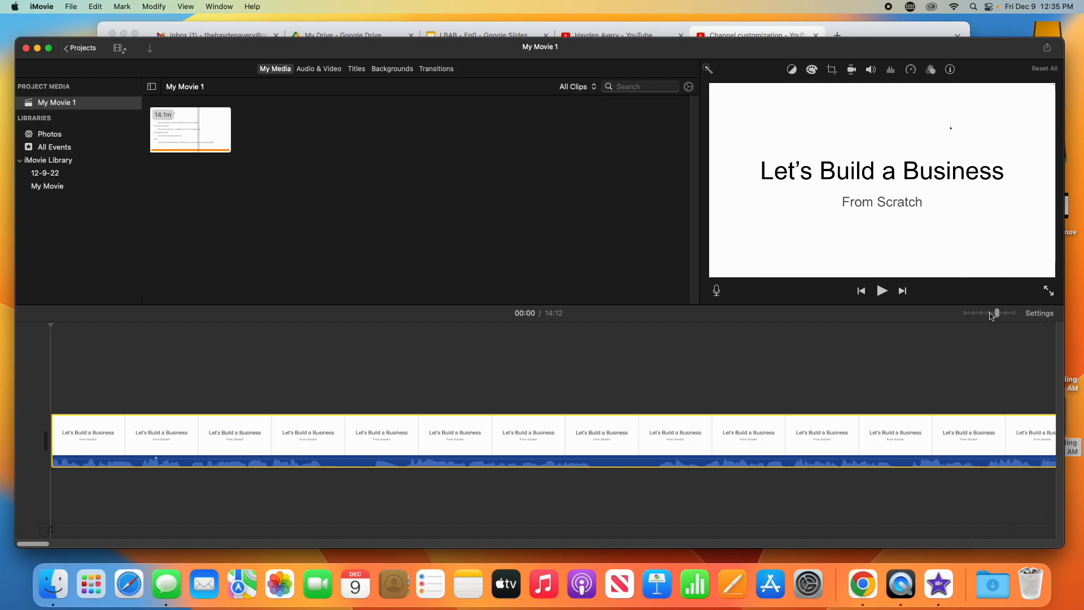
Step: Zoom the timeline fully in, shrink the window, and set the playhead at 14:10
{"action": "left_click_drag", "start_coordinate": [998, 313], "coordinate": [1013, 313]}
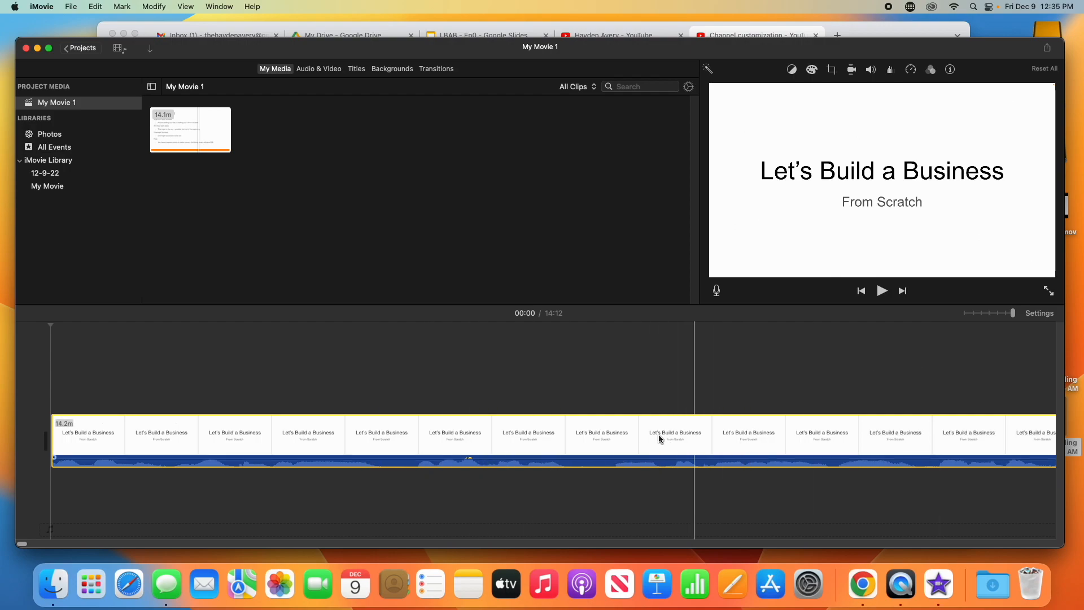
{"action": "left_click_drag", "start_coordinate": [19, 549], "coordinate": [1055, 536]}
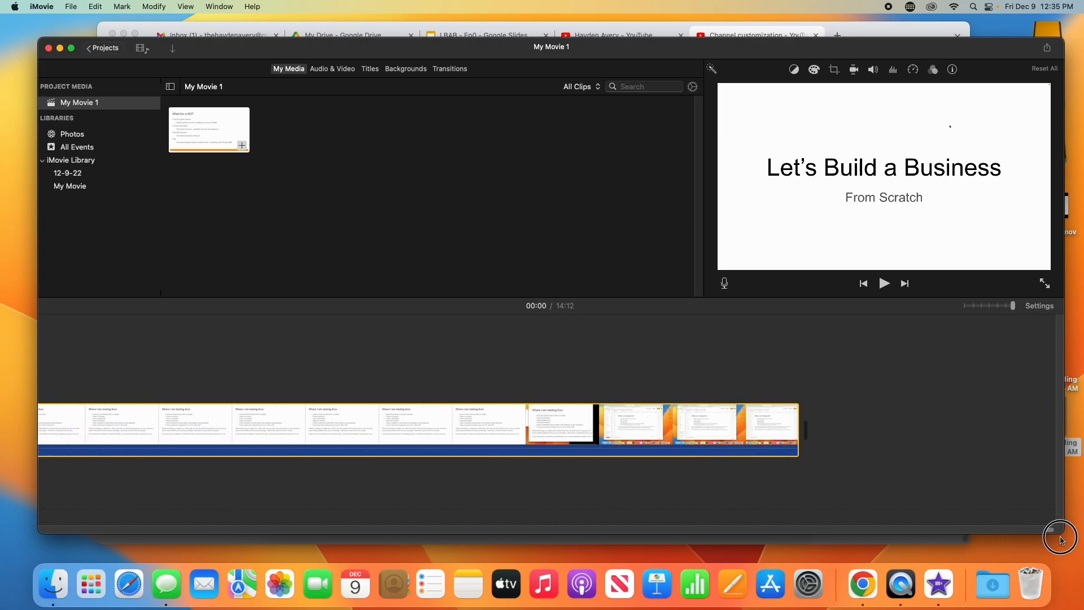
{"action": "left_click", "coordinate": [522, 458]}
{"action": "left_click", "coordinate": [811, 421]}
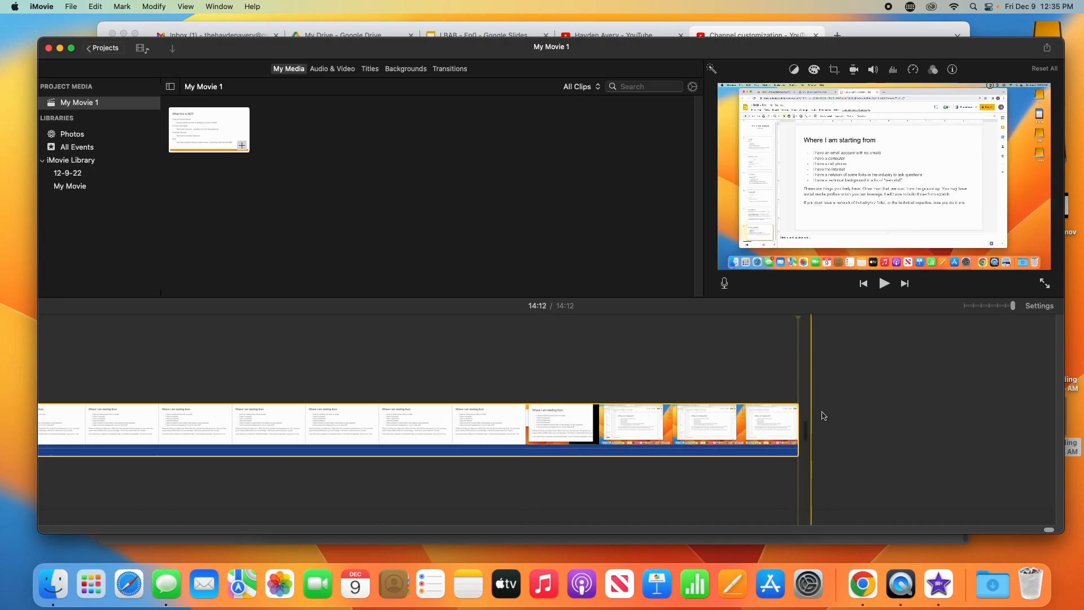
{"action": "left_click", "coordinate": [522, 406]}
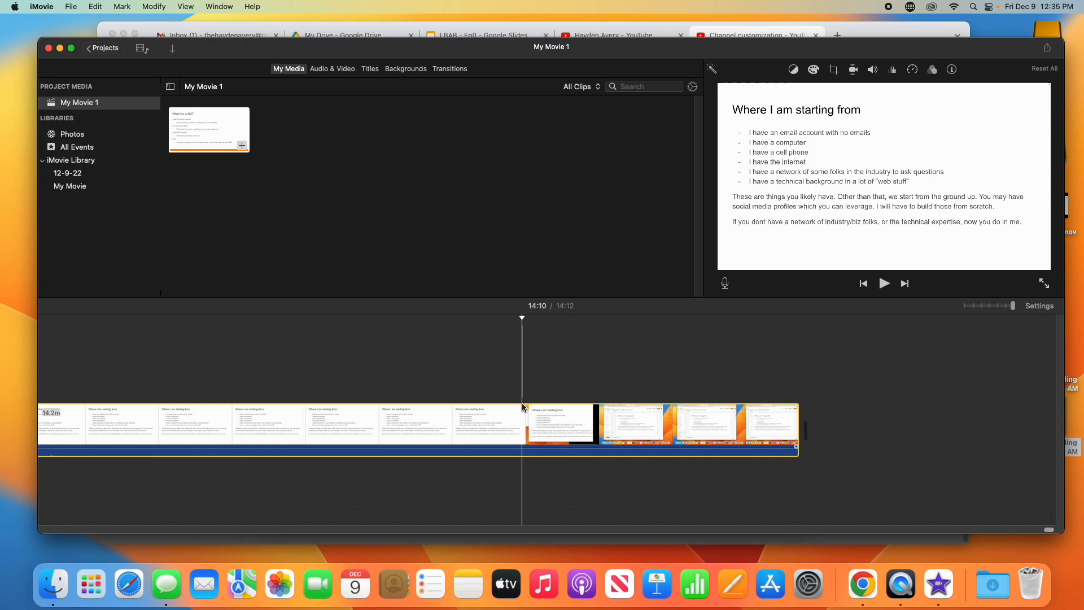
Step: Select the footage from 14:10 to the clip's end and delete it
{"action": "left_click", "coordinate": [797, 427]}
{"action": "left_click_drag", "start_coordinate": [801, 430], "coordinate": [522, 433]}
{"action": "left_click", "coordinate": [522, 433]}
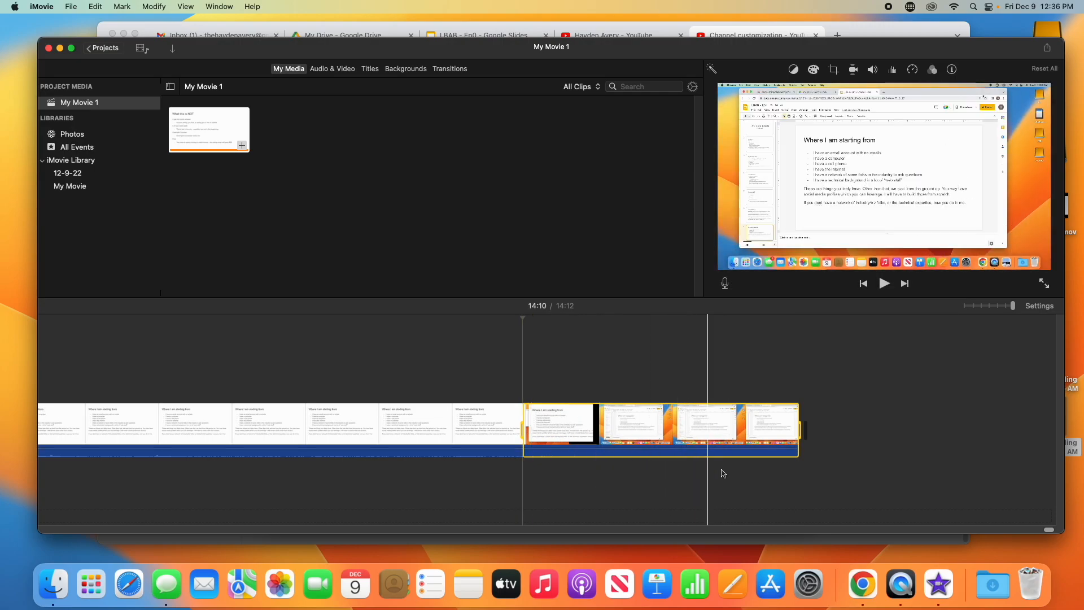
{"action": "right_click", "coordinate": [719, 443]}
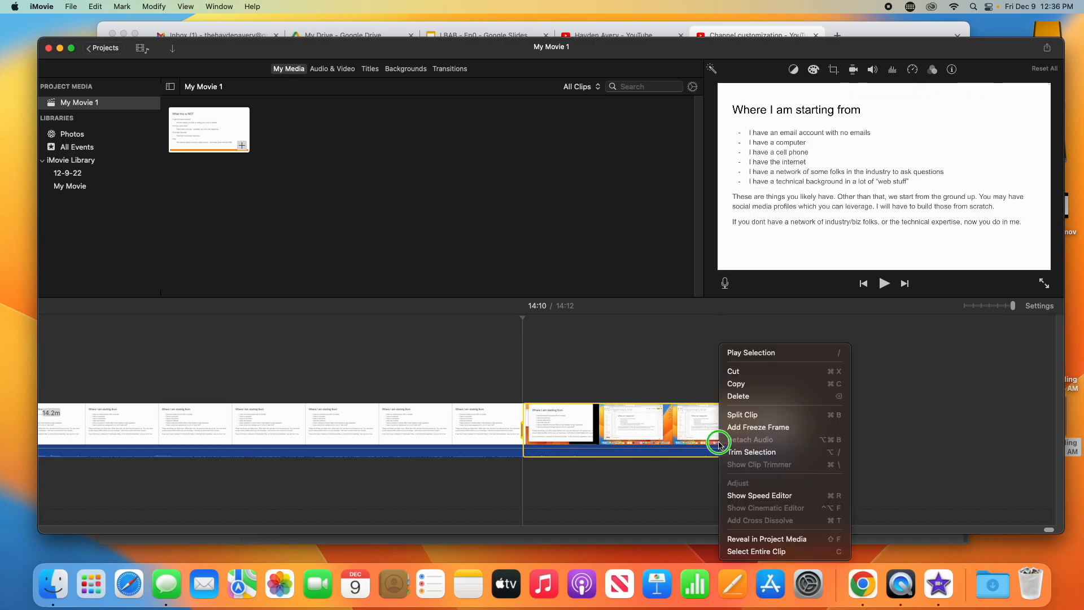
{"action": "left_click", "coordinate": [744, 396]}
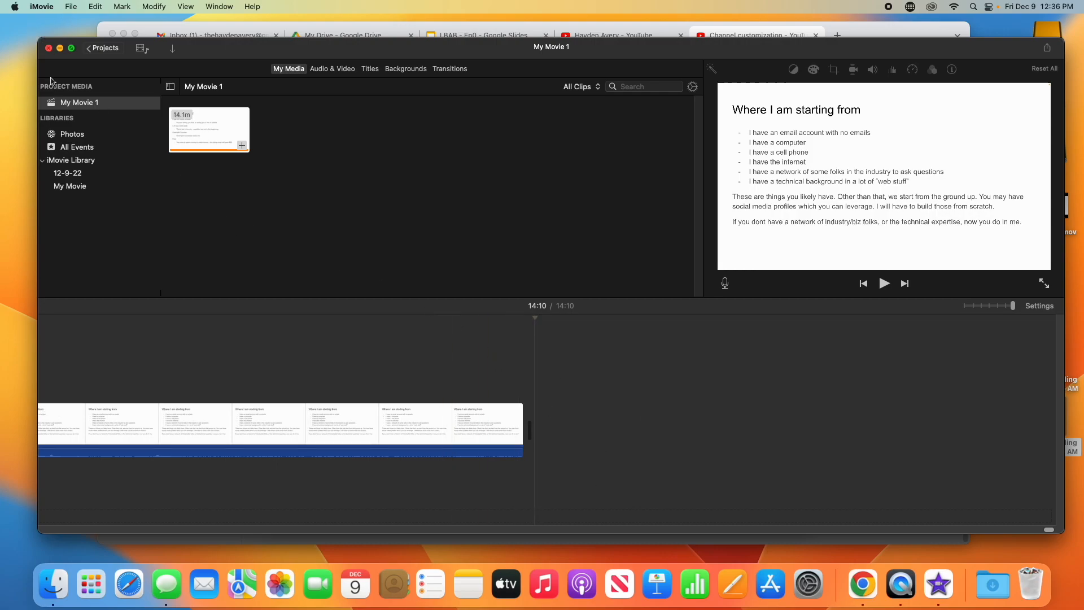
Step: Share the movie to a file, keeping the name My Movie 1 and the Desktop location
{"action": "left_click", "coordinate": [67, 8]}
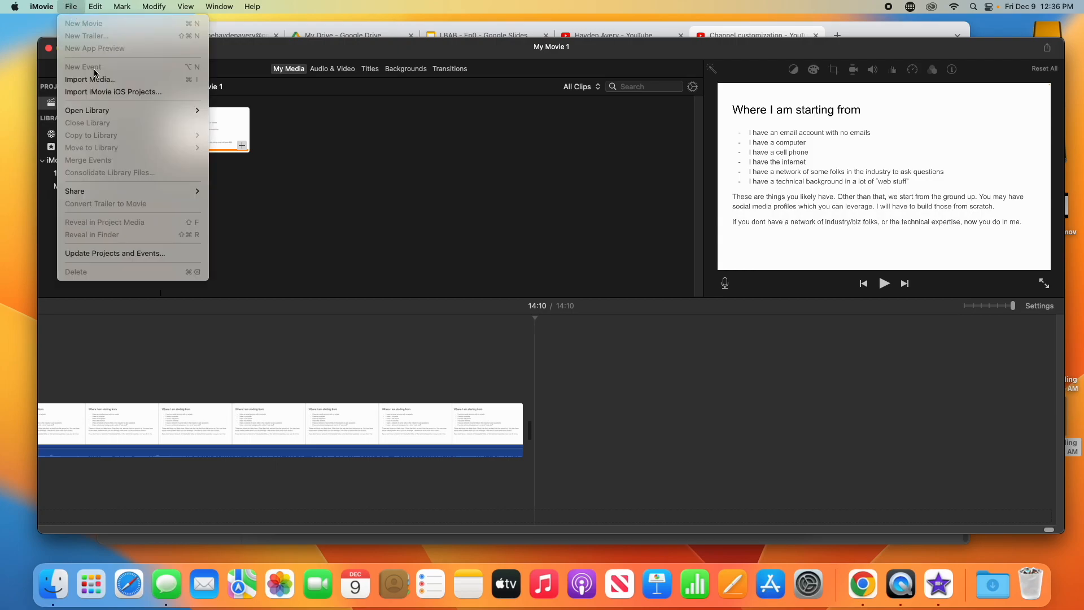
{"action": "mouse_move", "coordinate": [112, 193]}
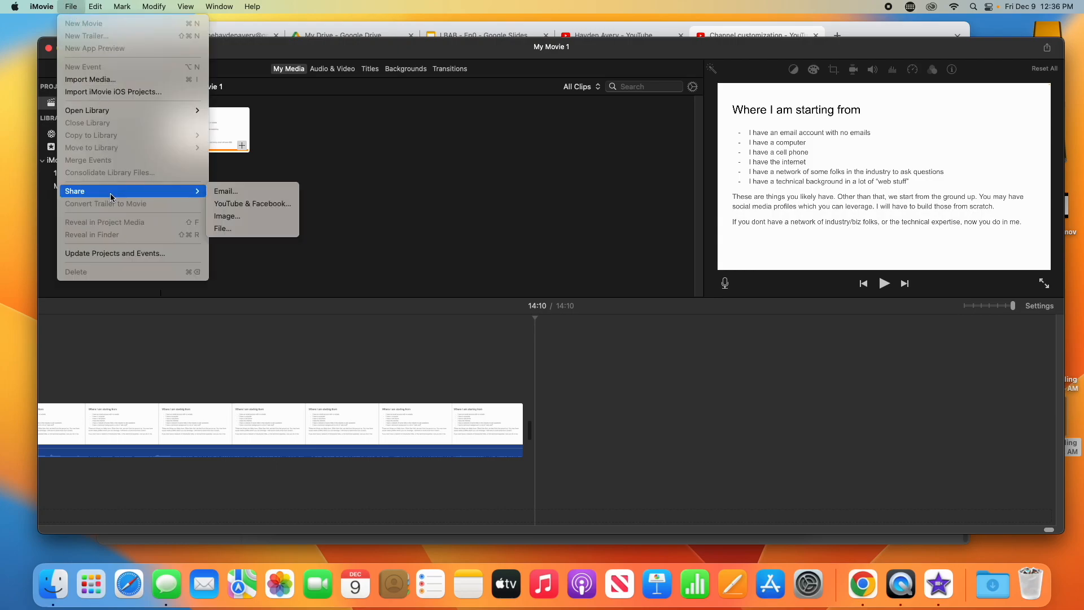
{"action": "left_click", "coordinate": [262, 230]}
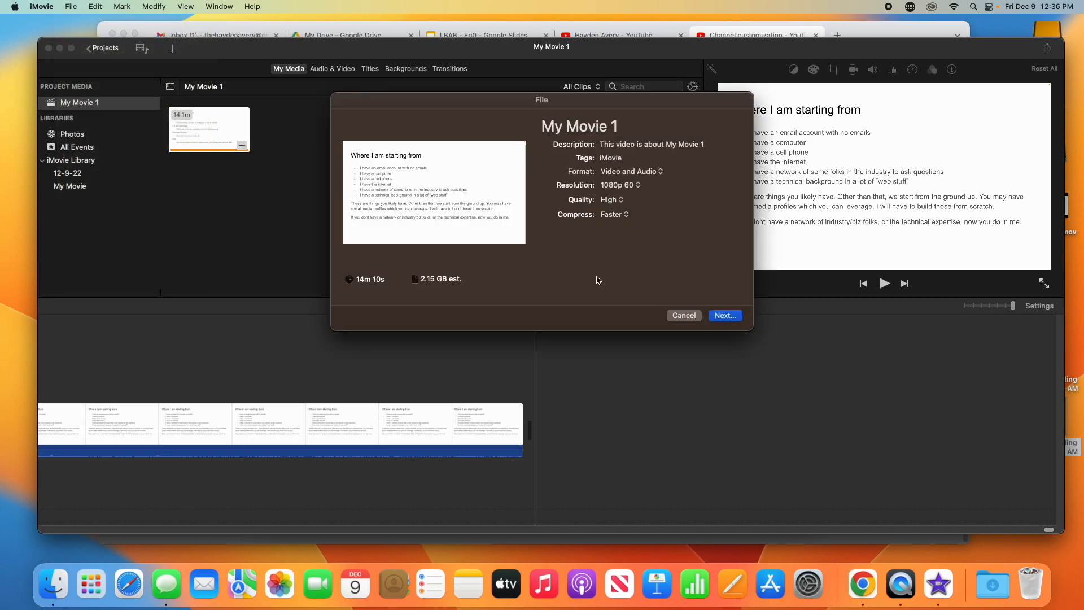
{"action": "left_click", "coordinate": [726, 316]}
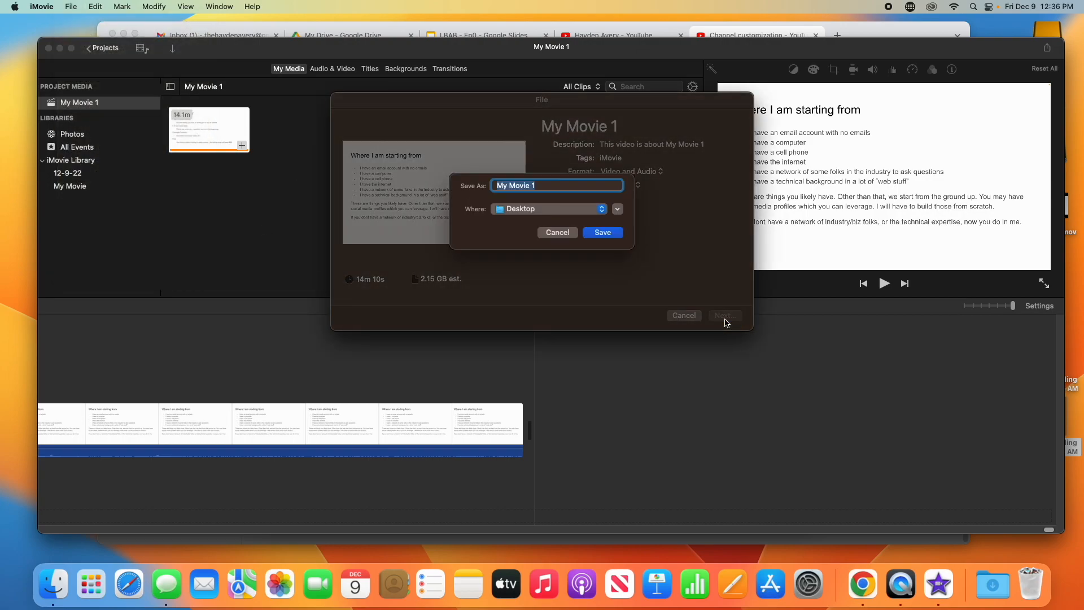
{"action": "left_click", "coordinate": [619, 233]}
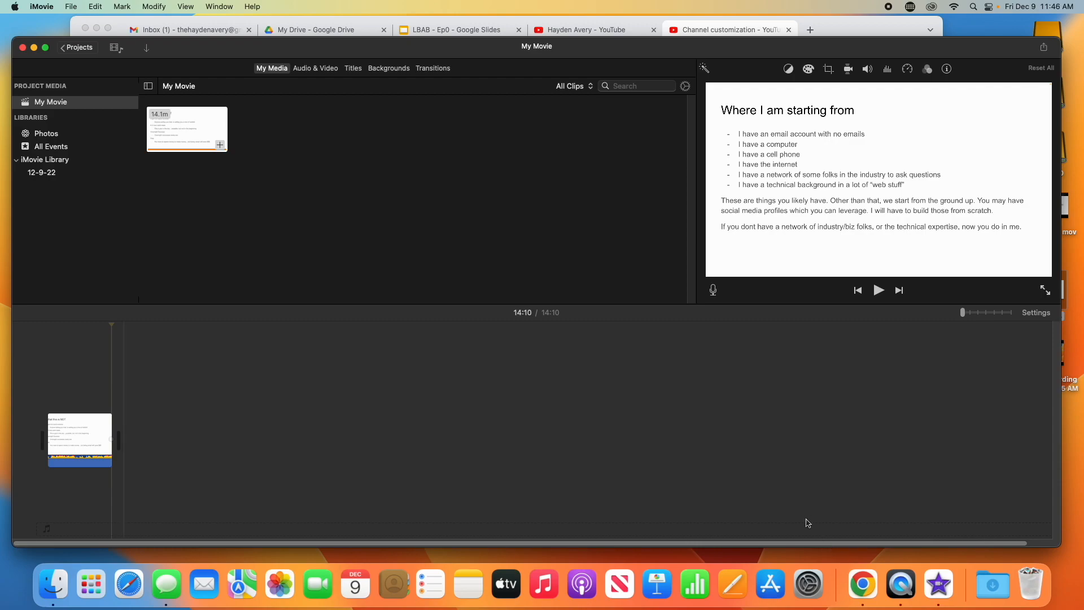
Step: Hide iMovie, cancel the open-file dialog and bring Chrome's Branding page back to the front
{"action": "left_click", "coordinate": [34, 48]}
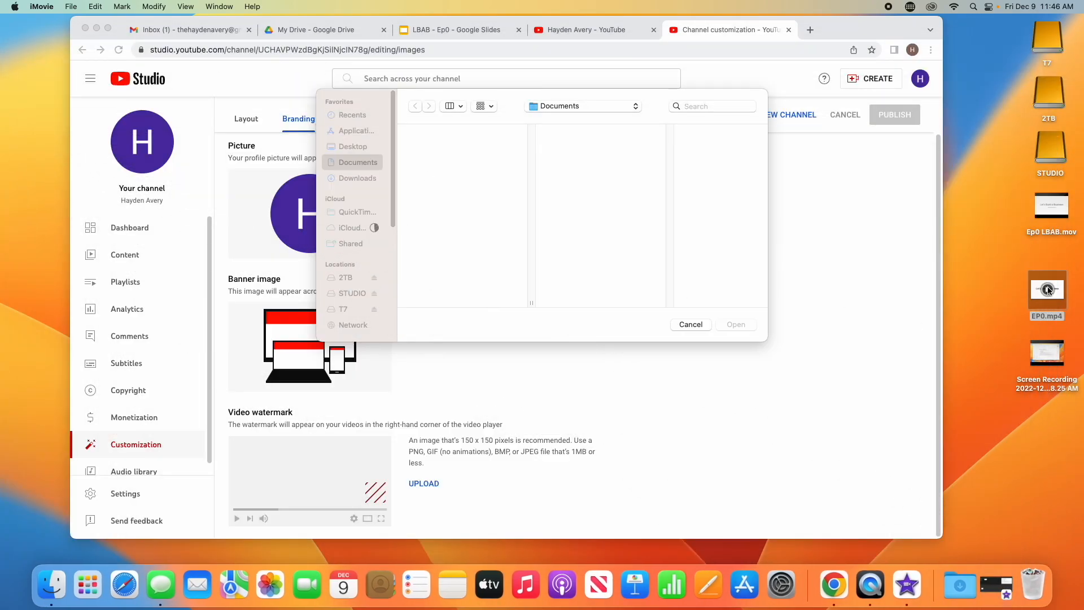
{"action": "mouse_move", "coordinate": [1060, 305]}
{"action": "left_mouse_down"}
{"action": "mouse_move", "coordinate": [1027, 293]}
{"action": "mouse_move", "coordinate": [1049, 299]}
{"action": "left_mouse_up"}
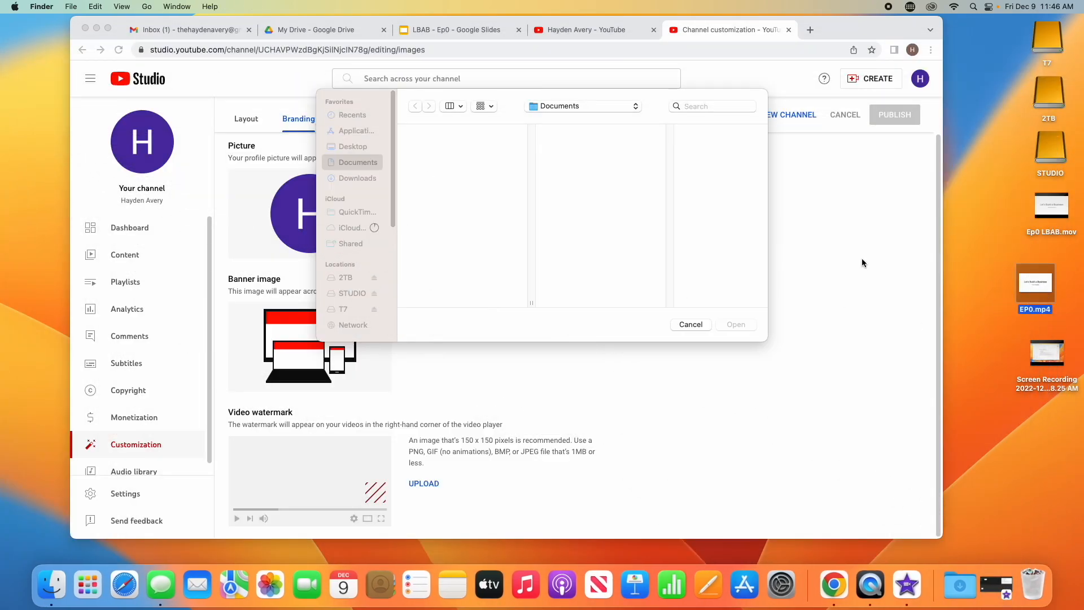
{"action": "left_click", "coordinate": [706, 324]}
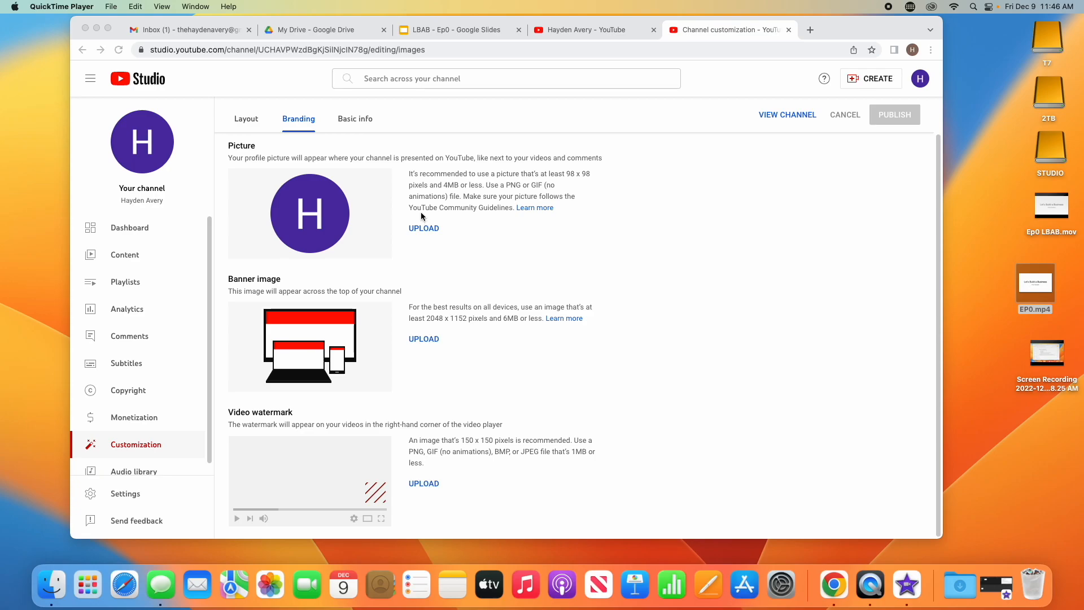
{"action": "left_click_drag", "start_coordinate": [853, 32], "coordinate": [881, 38]}
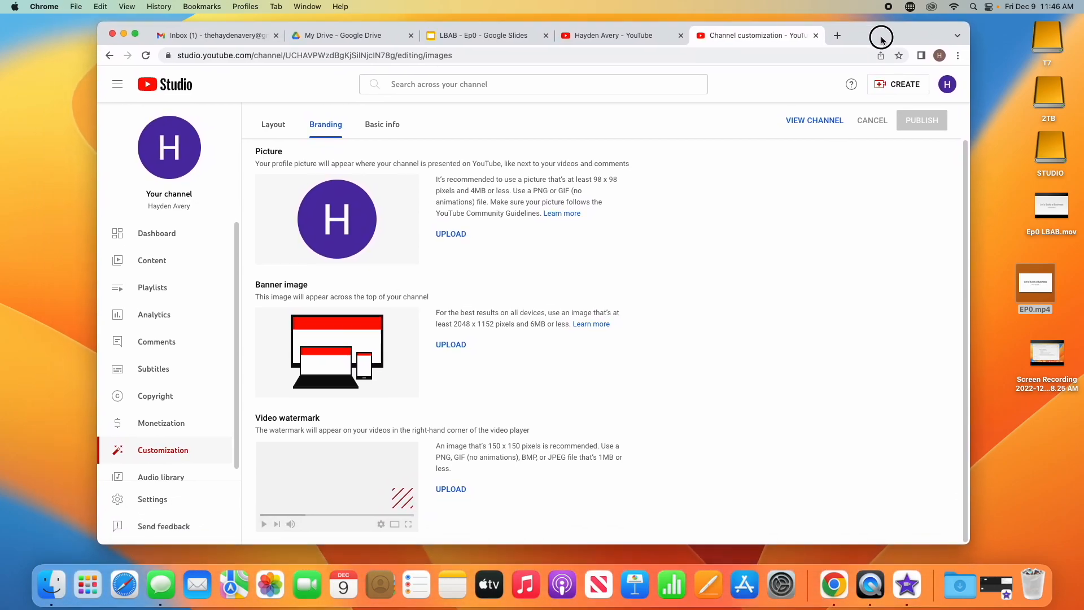
Step: Upload EP0.mp4 by dropping it from the Desktop into the Upload videos dialog
{"action": "left_click", "coordinate": [904, 89]}
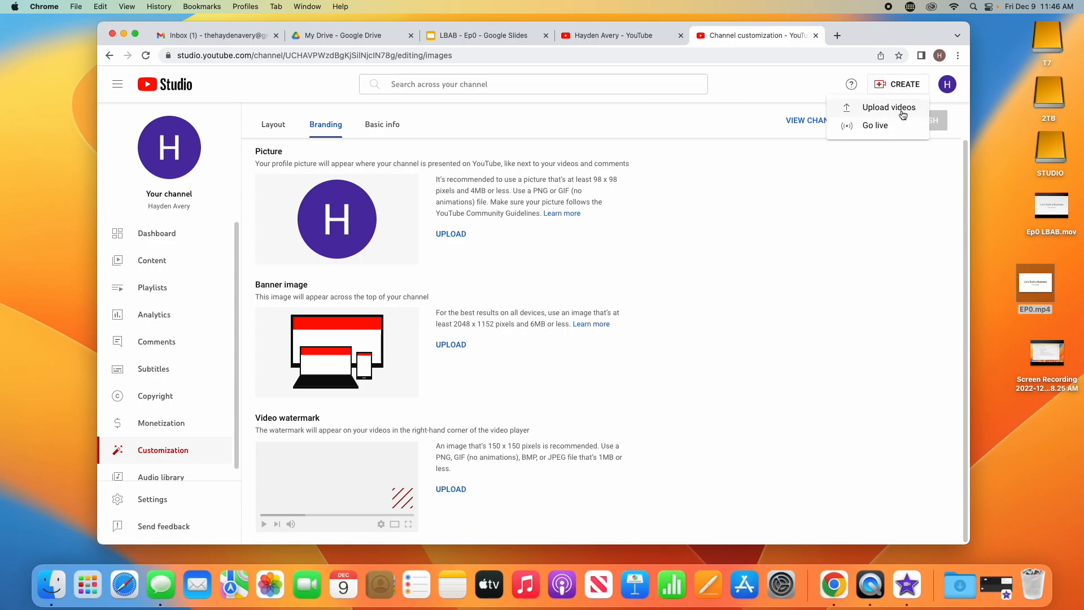
{"action": "left_click", "coordinate": [902, 110]}
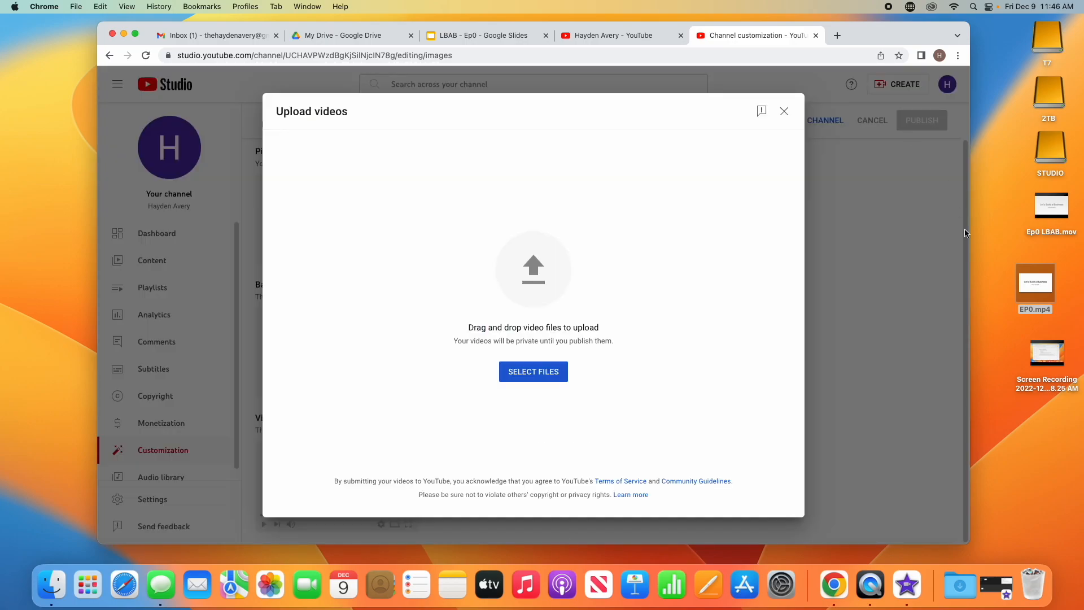
{"action": "left_click_drag", "start_coordinate": [1045, 294], "coordinate": [552, 292]}
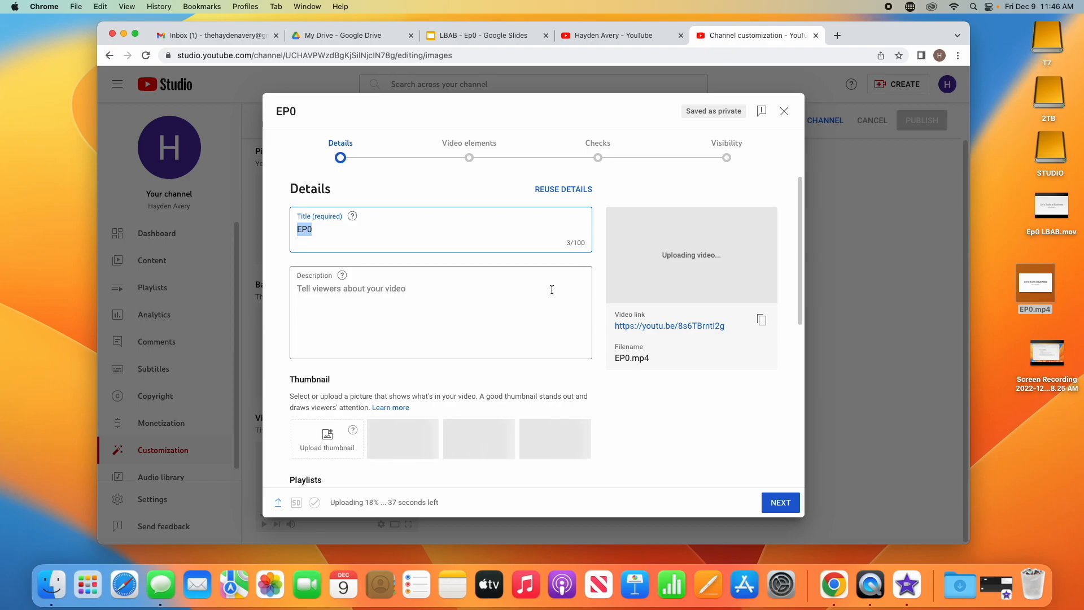
Step: Replace the title EP0 with 'Ep. 0 - Lets Build a Business (LBAB)'
{"action": "left_click", "coordinate": [404, 229]}
{"action": "double_click", "coordinate": [405, 229]}
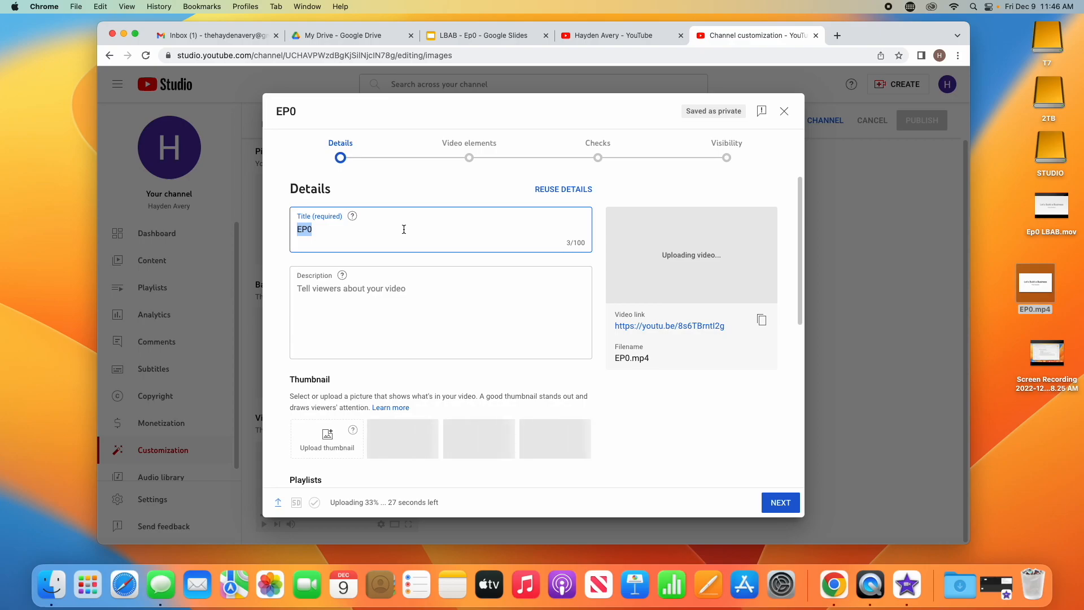
{"action": "type", "text": "LBA"}
{"action": "key", "text": "BackSpace"}
{"action": "key", "text": "BackSpace"}
{"action": "key", "text": "BackSpace"}
{"action": "type", "text": "Ep"}
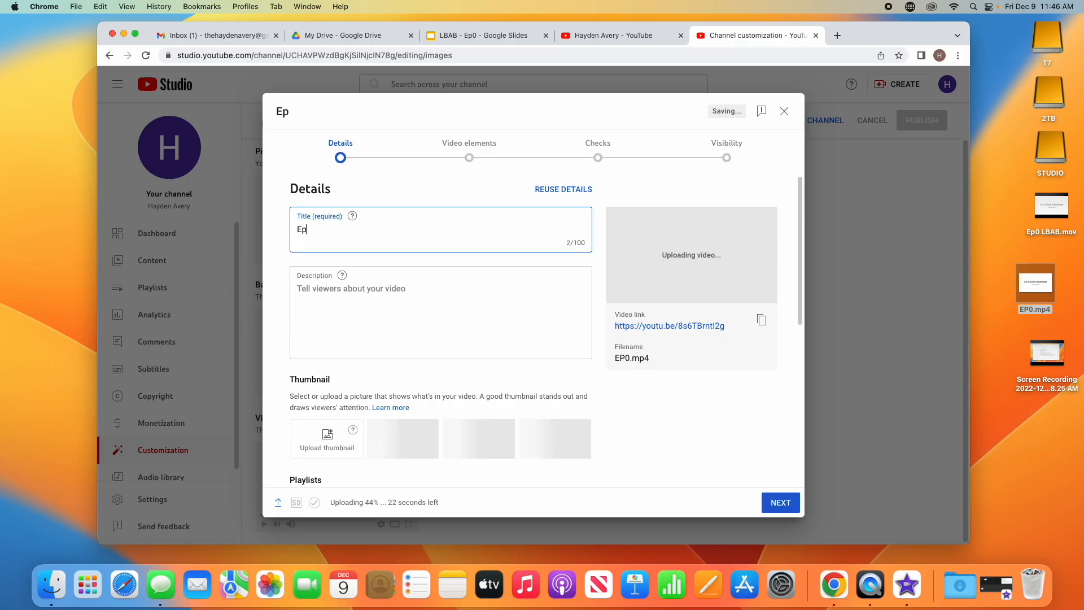
{"action": "type", "text": ". 0 "}
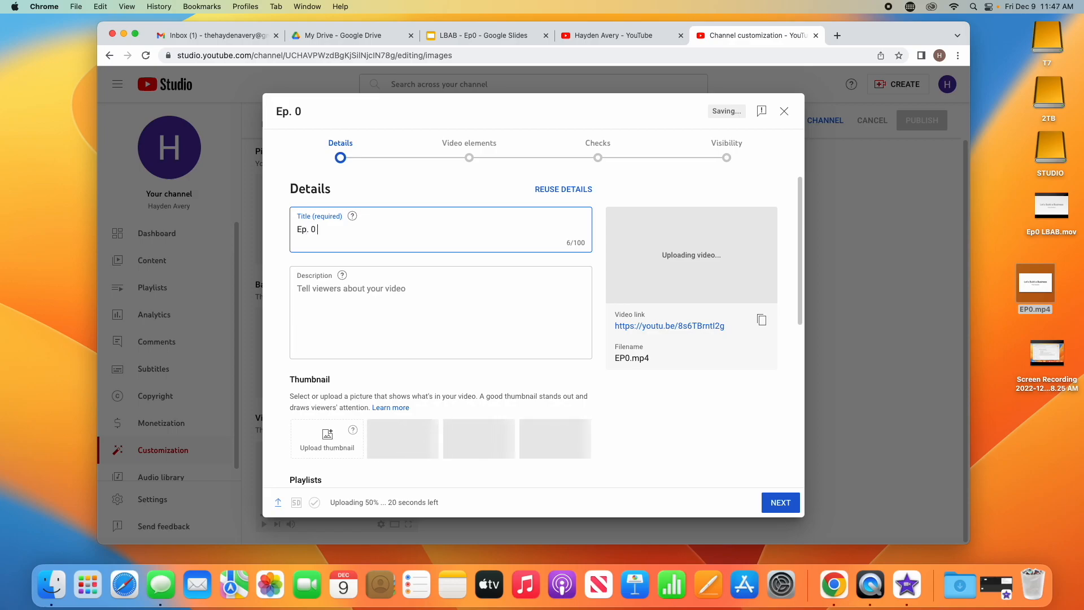
{"action": "type", "text": "- Lets Build a Buis"}
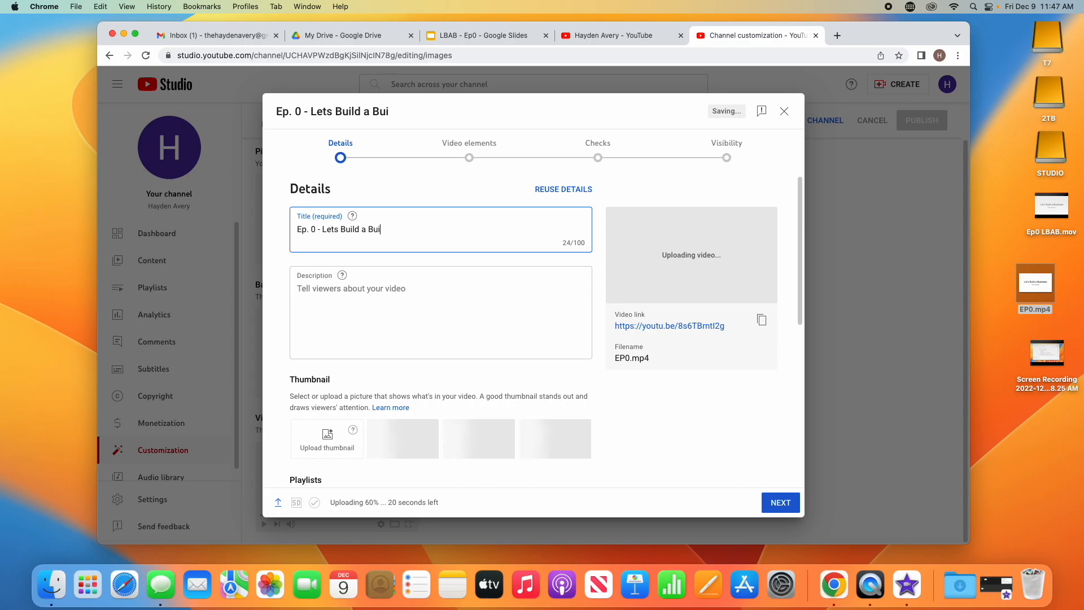
{"action": "key", "text": "BackSpace"}
{"action": "key", "text": "BackSpace"}
{"action": "type", "text": "siness ("}
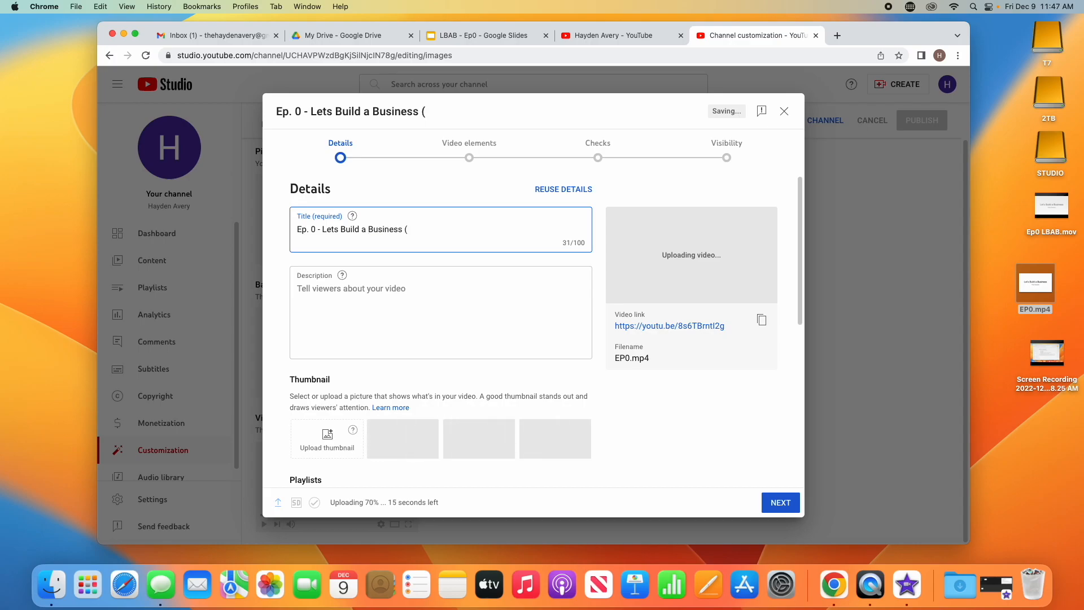
{"action": "type", "text": "LBAB)"}
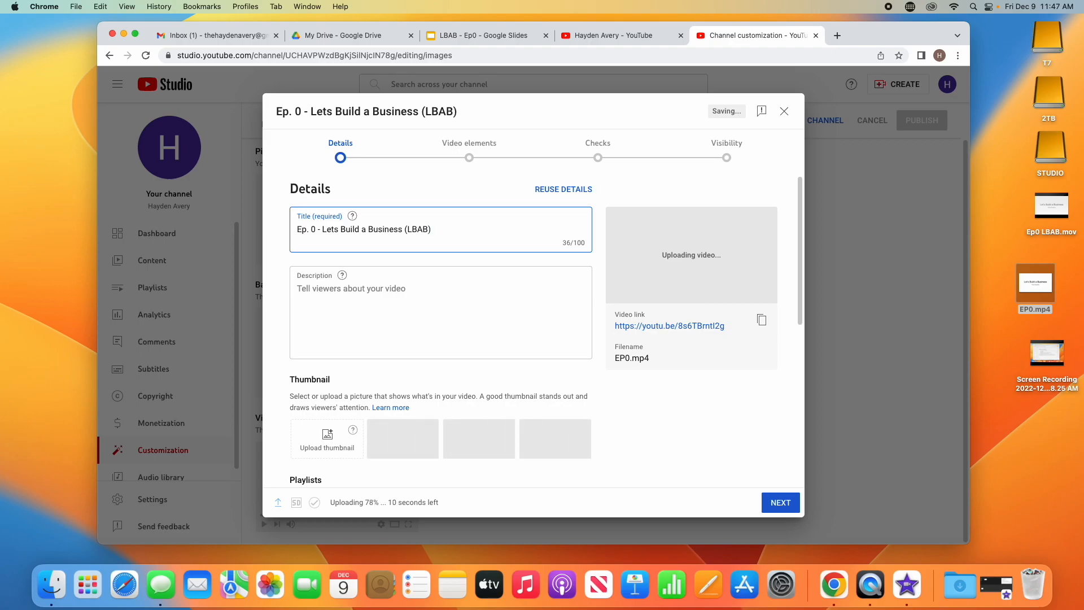
Step: Write a description introducing the LBAB Experiment to build an online business in real time
{"action": "left_click", "coordinate": [389, 288]}
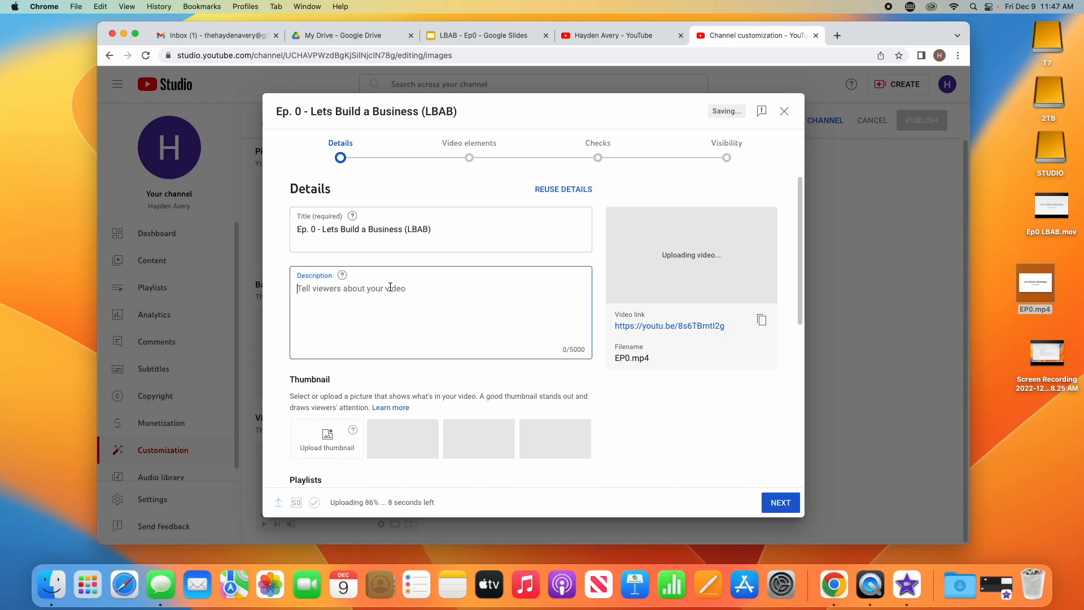
{"action": "type", "text": "This is an intr"}
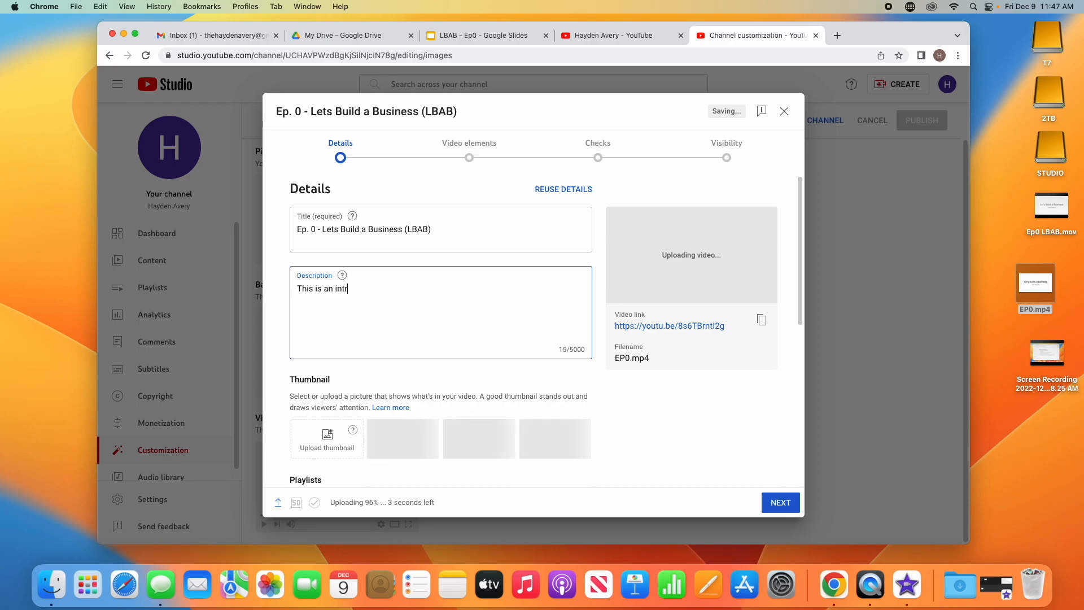
{"action": "type", "text": "oduction of the "}
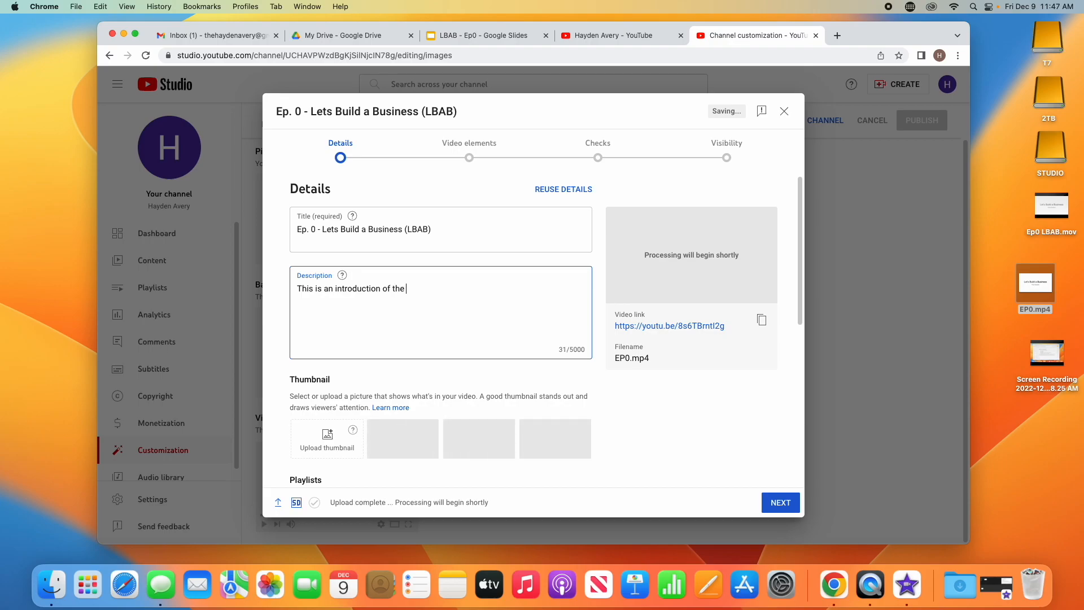
{"action": "type", "text": "LBAB Ex"}
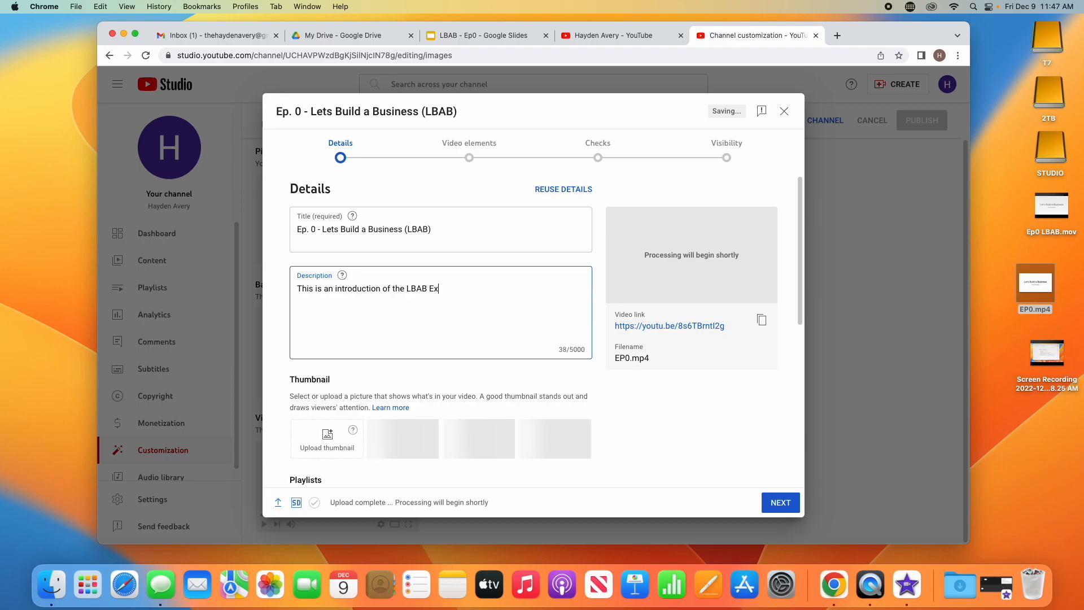
{"action": "type", "text": "p"}
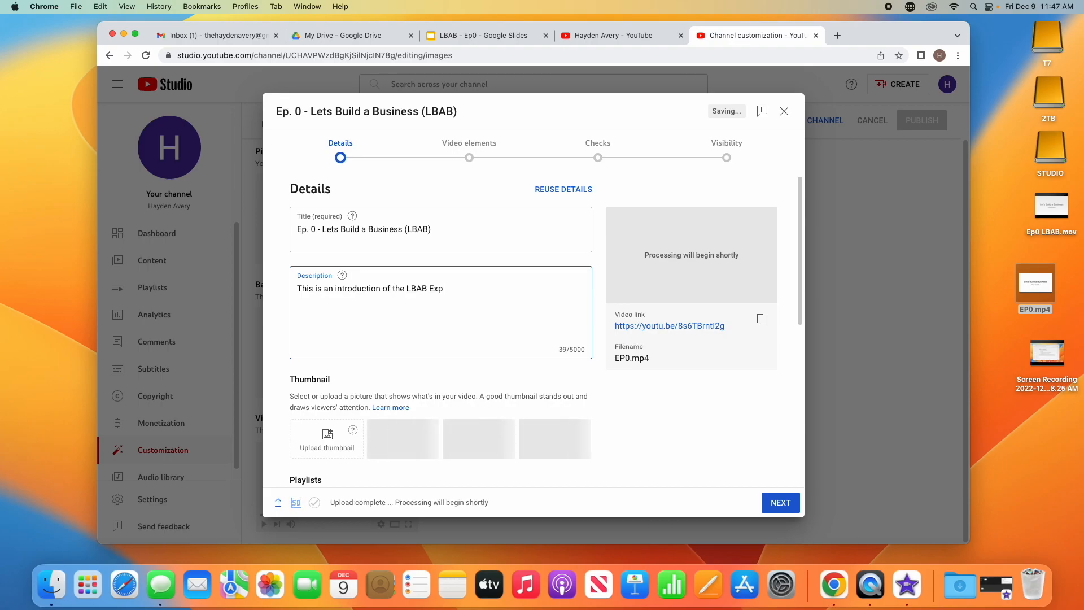
{"action": "type", "text": "eriment to b"}
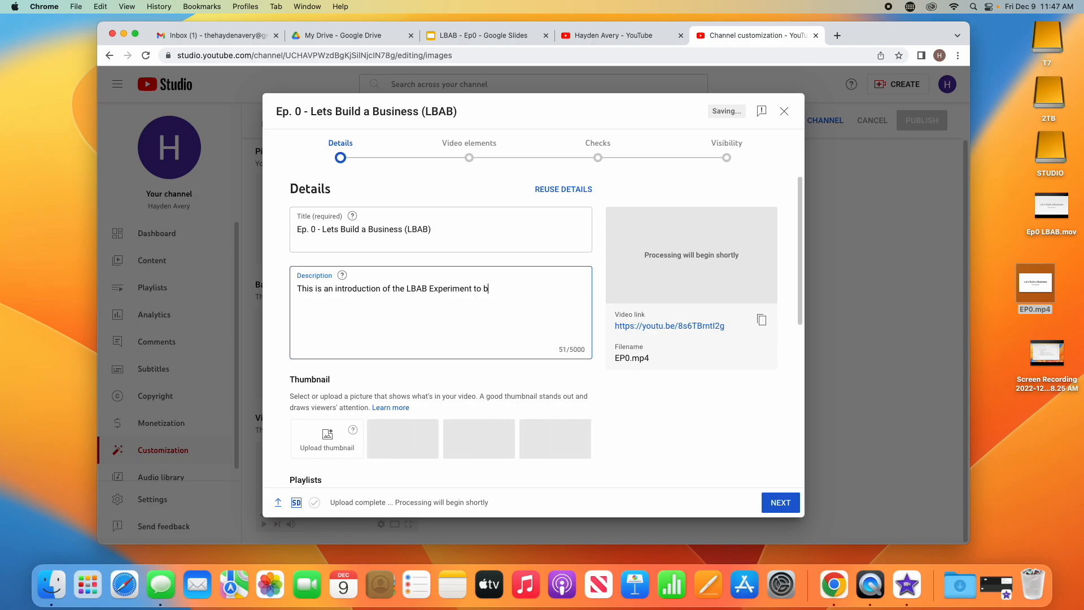
{"action": "type", "text": "uild a bus"}
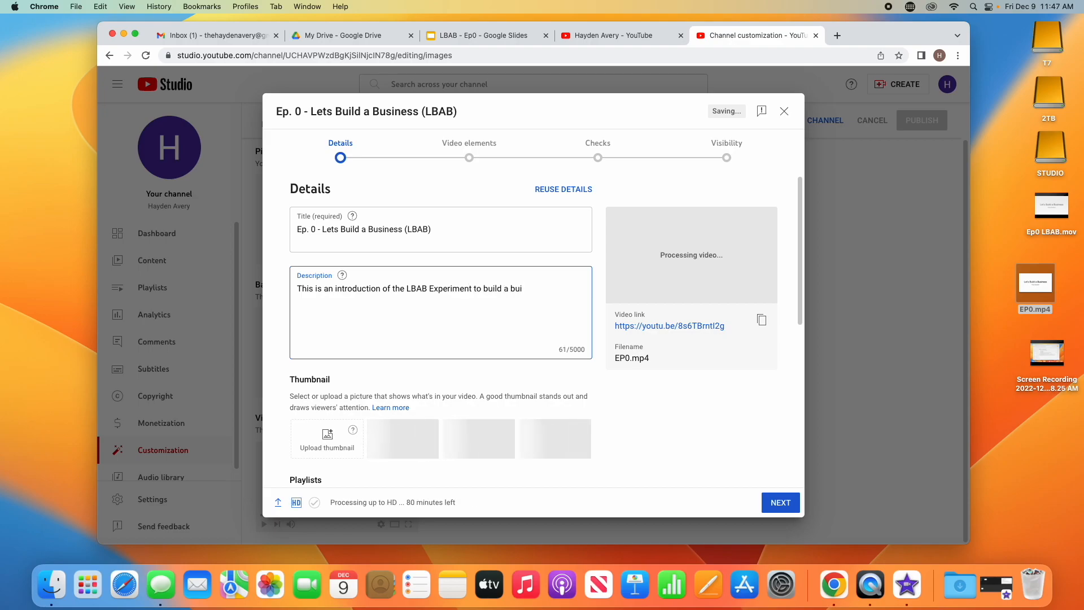
{"action": "type", "text": "iness in "}
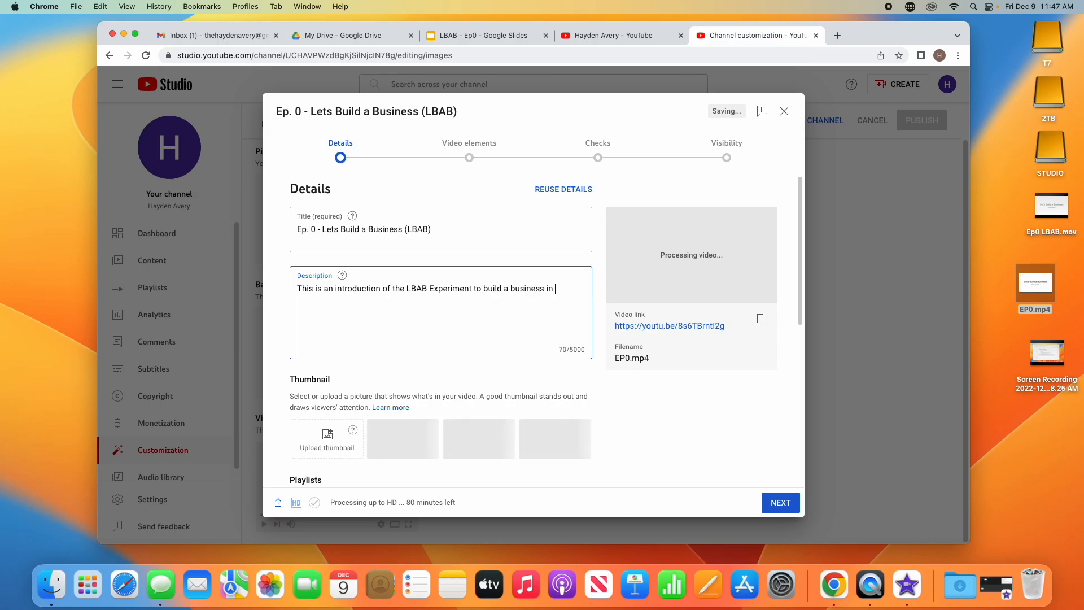
{"action": "type", "text": "real tim"}
{"action": "key", "text": "Return"}
{"action": "type", "text": "e"}
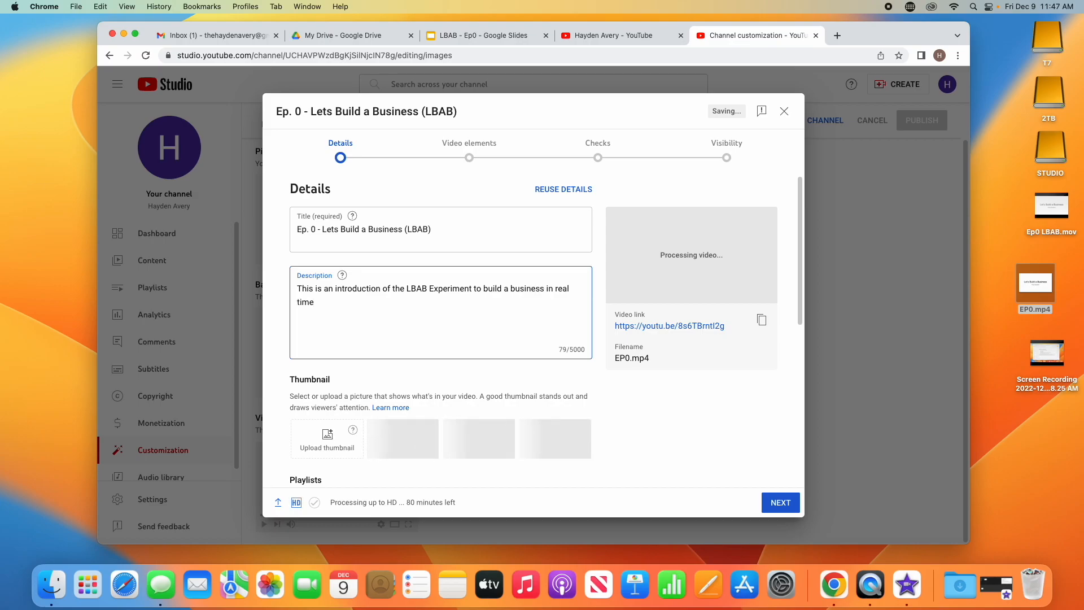
{"action": "type", "text": " using techni"}
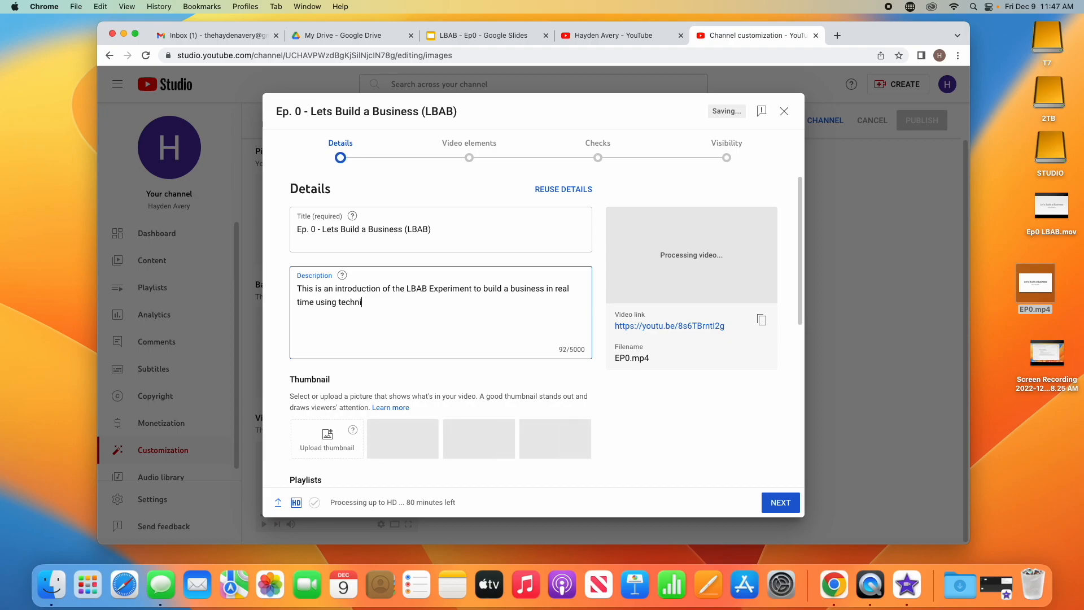
{"action": "type", "text": "ques from "}
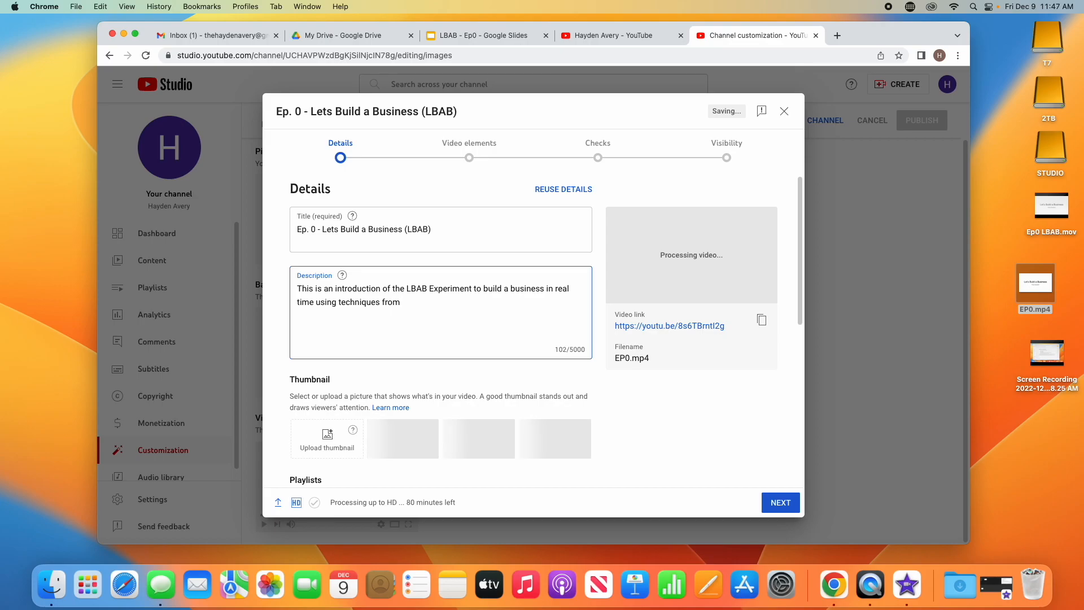
{"action": "type", "text": "gurus"}
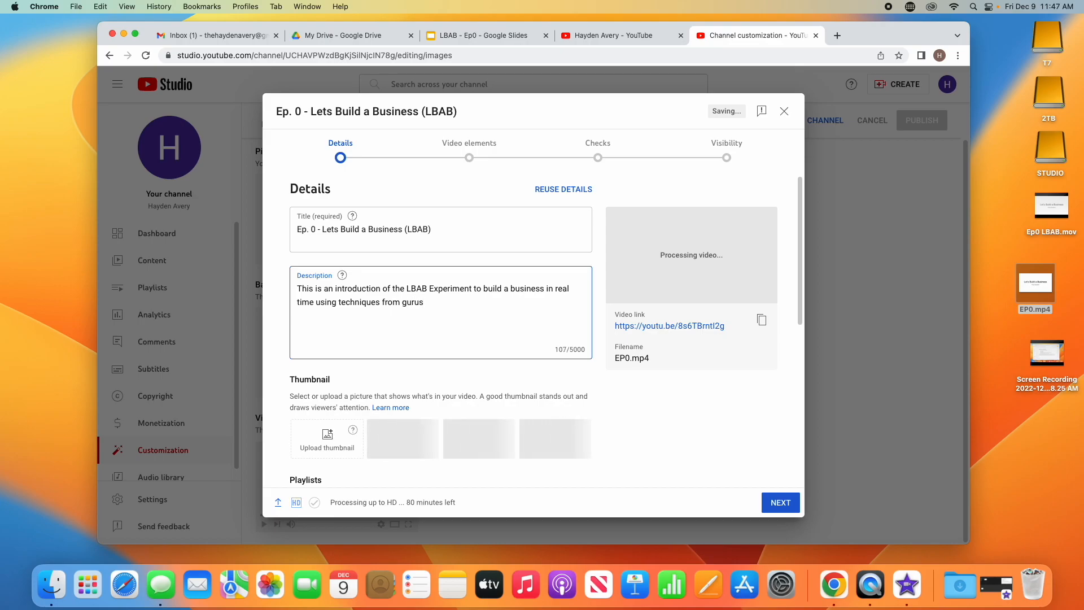
{"action": "left_click", "coordinate": [508, 289]}
{"action": "type", "text": "n onli"}
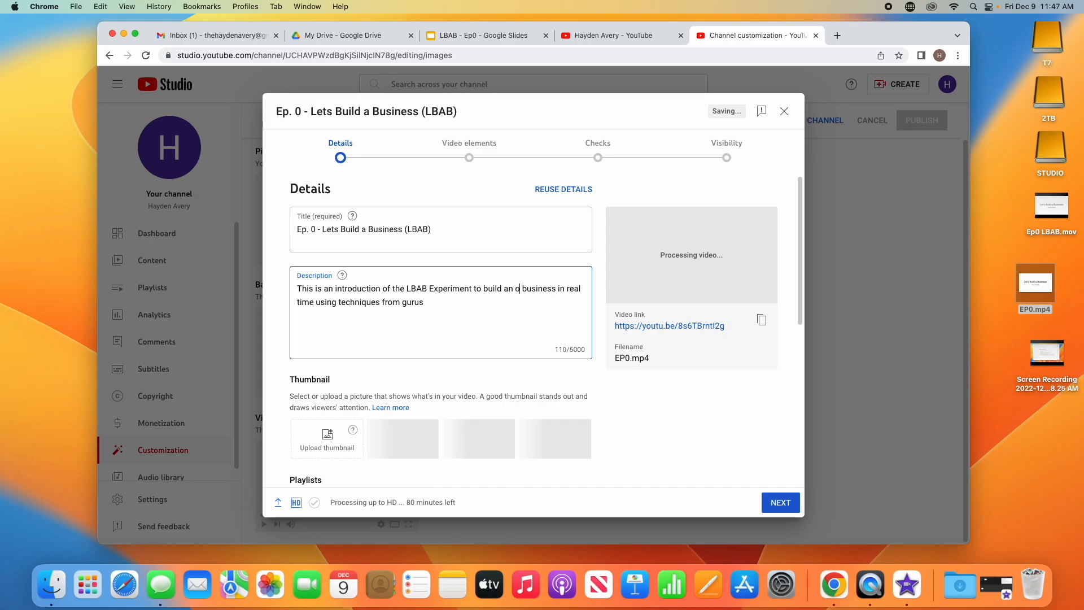
{"action": "type", "text": "ne"}
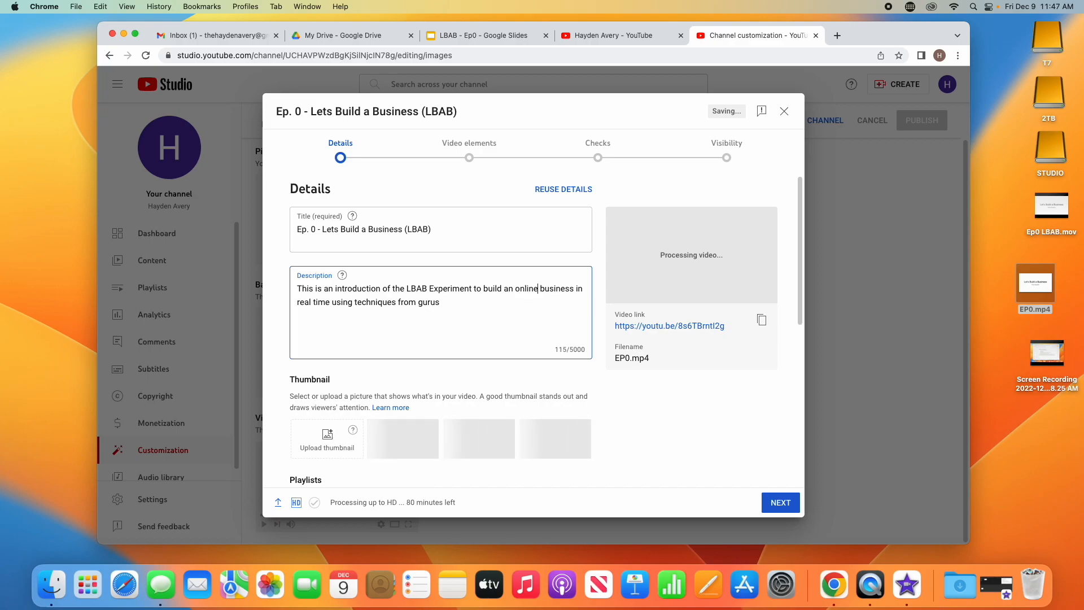
{"action": "left_click", "coordinate": [485, 301]}
{"action": "type", "text": "an"}
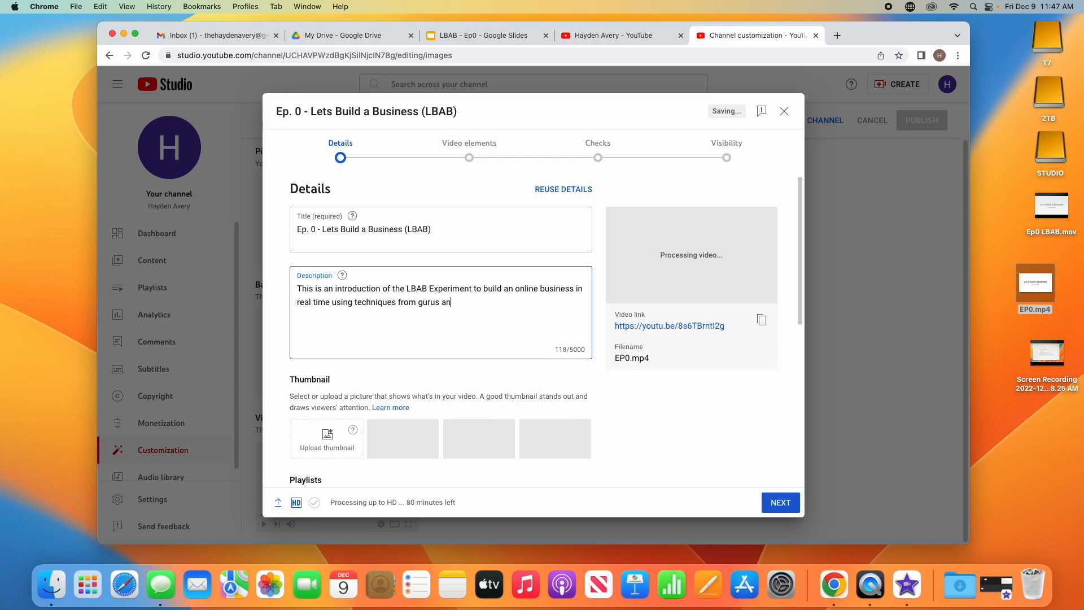
{"action": "type", "text": "d document t"}
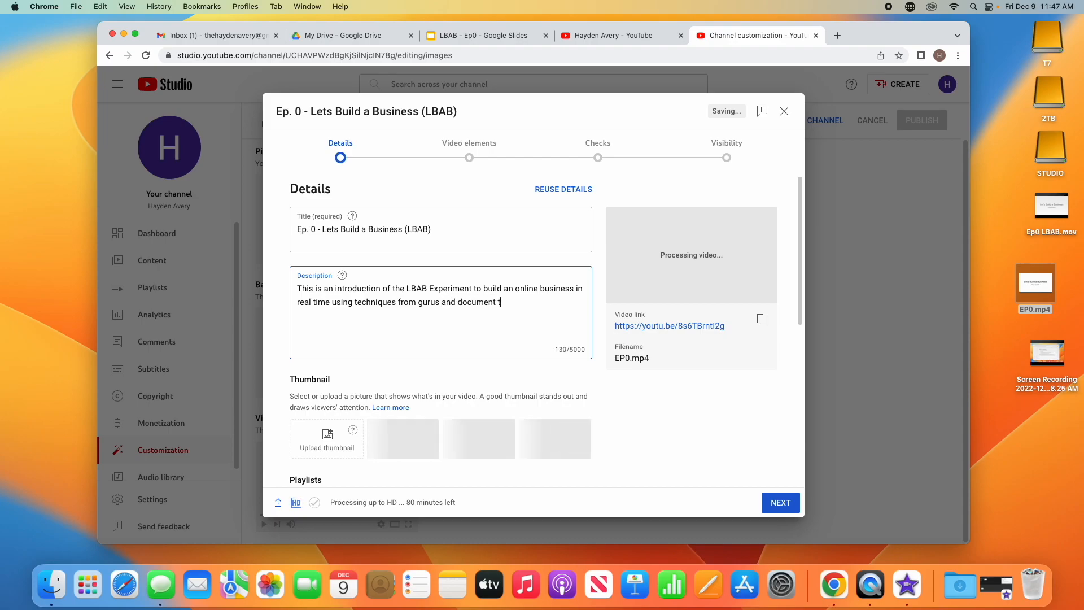
{"action": "type", "text": "he process."}
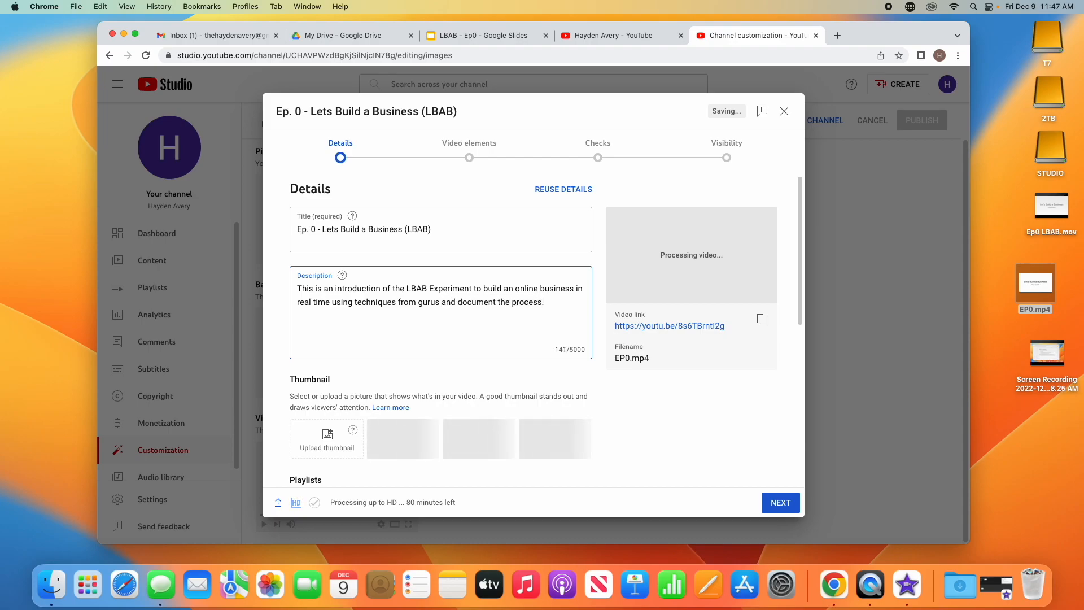
Step: Add the hashtags #howtostartabusiness and #onlinebusiness on a new description line
{"action": "key", "text": "Return"}
{"action": "key", "text": "Return"}
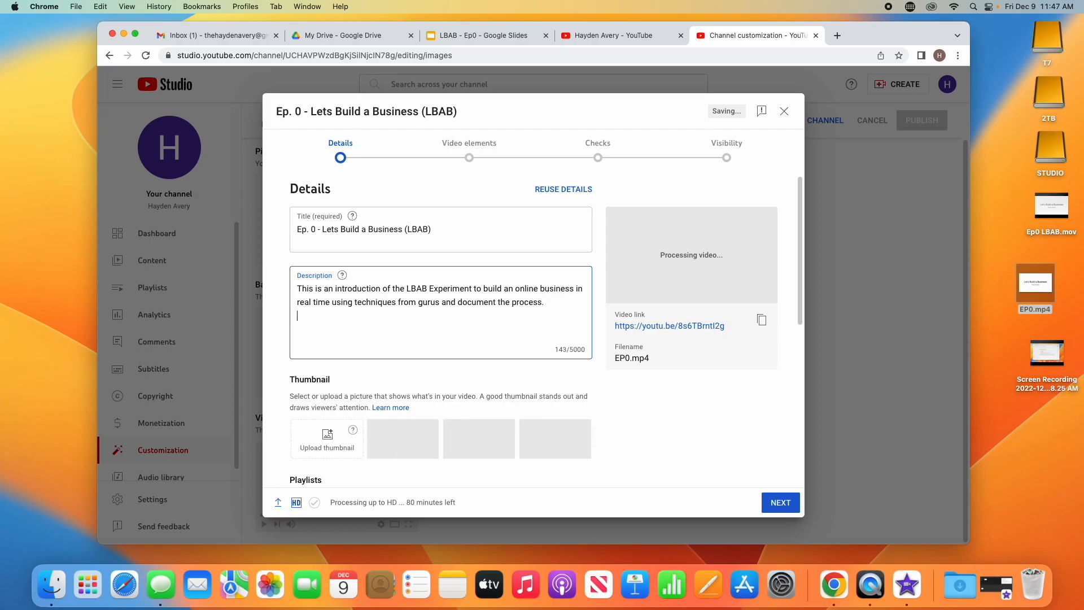
{"action": "type", "text": "#hoe"}
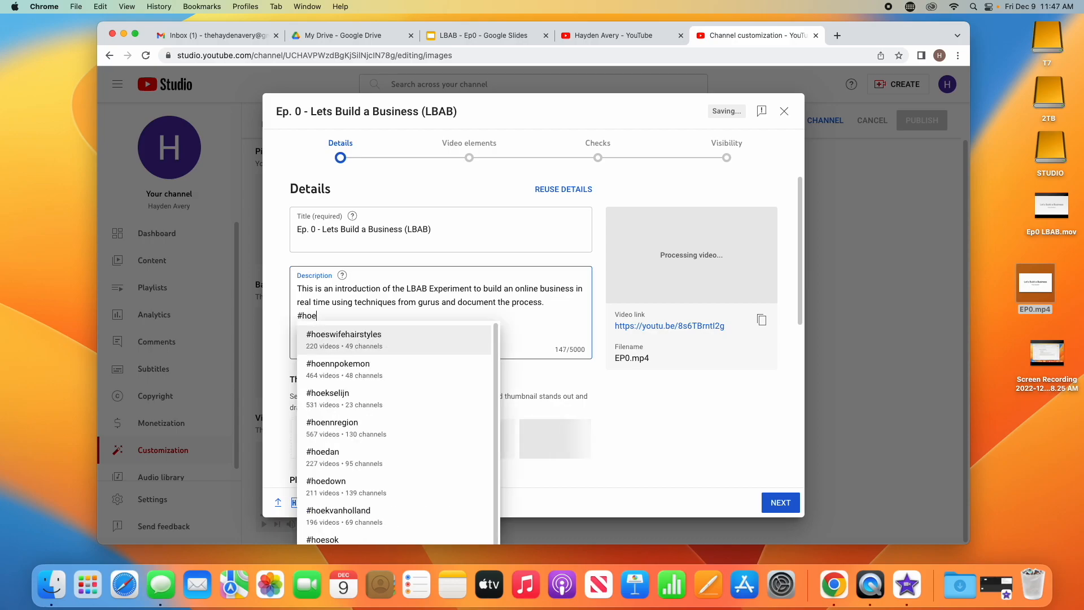
{"action": "key", "text": "BackSpace"}
{"action": "type", "text": "wt"}
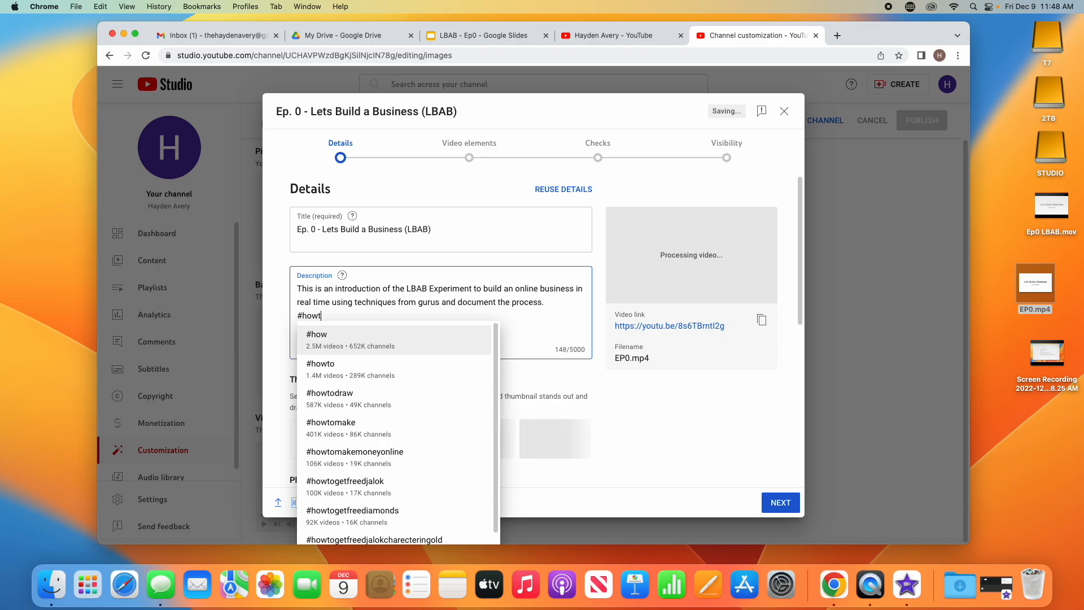
{"action": "type", "text": "ostarta"}
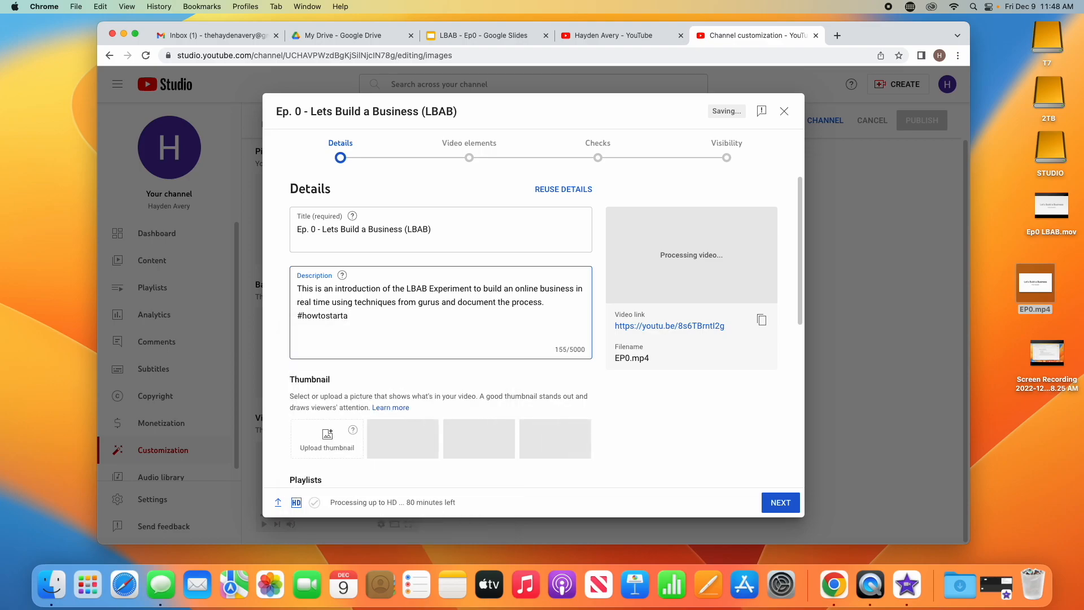
{"action": "type", "text": "bui"}
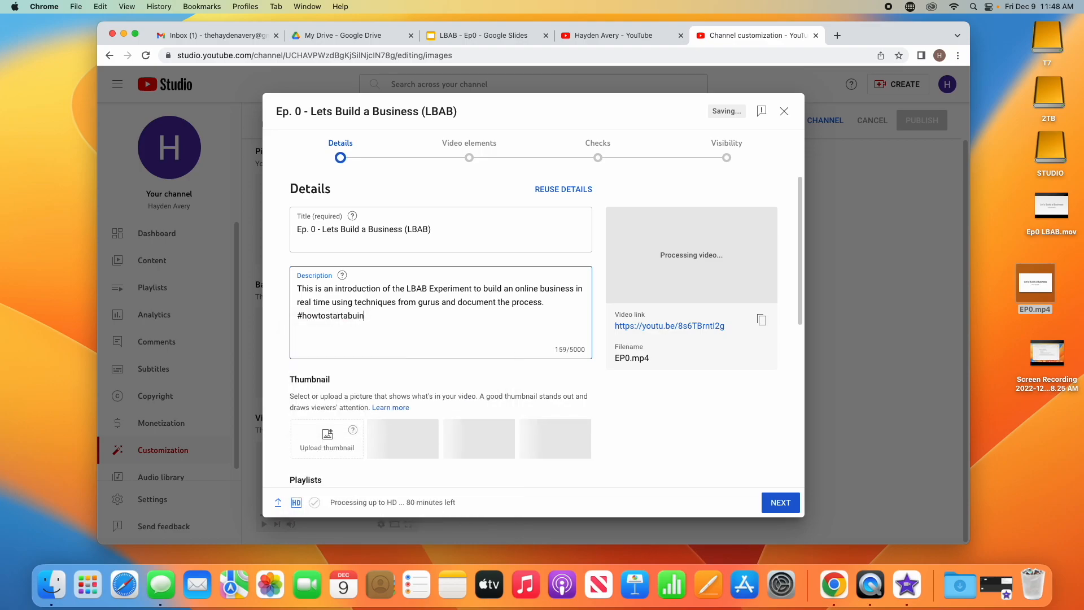
{"action": "key", "text": "BackSpace"}
{"action": "type", "text": "s"}
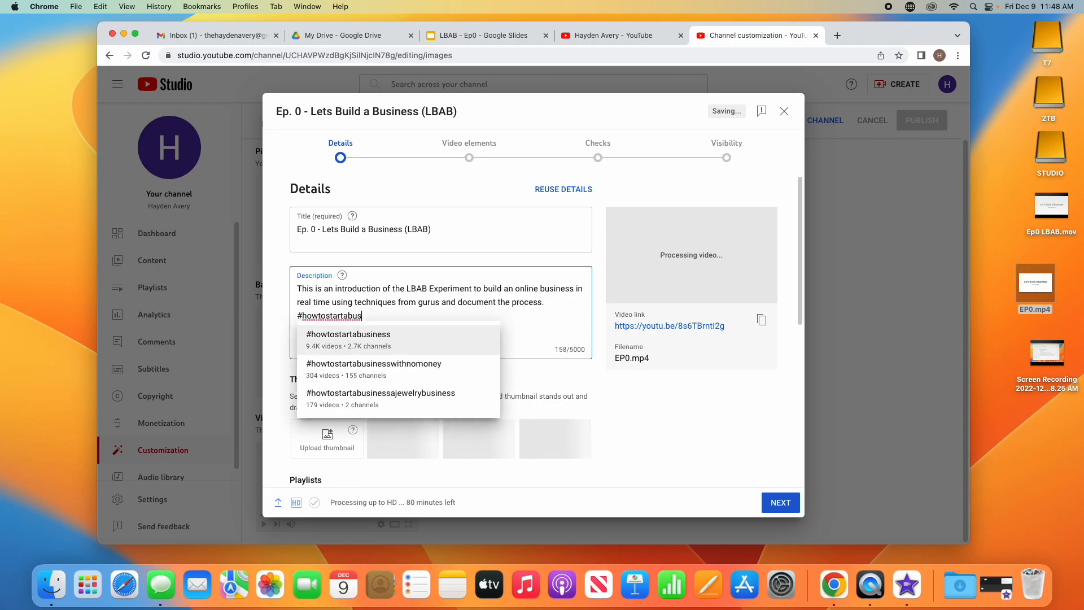
{"action": "left_click", "coordinate": [404, 335]}
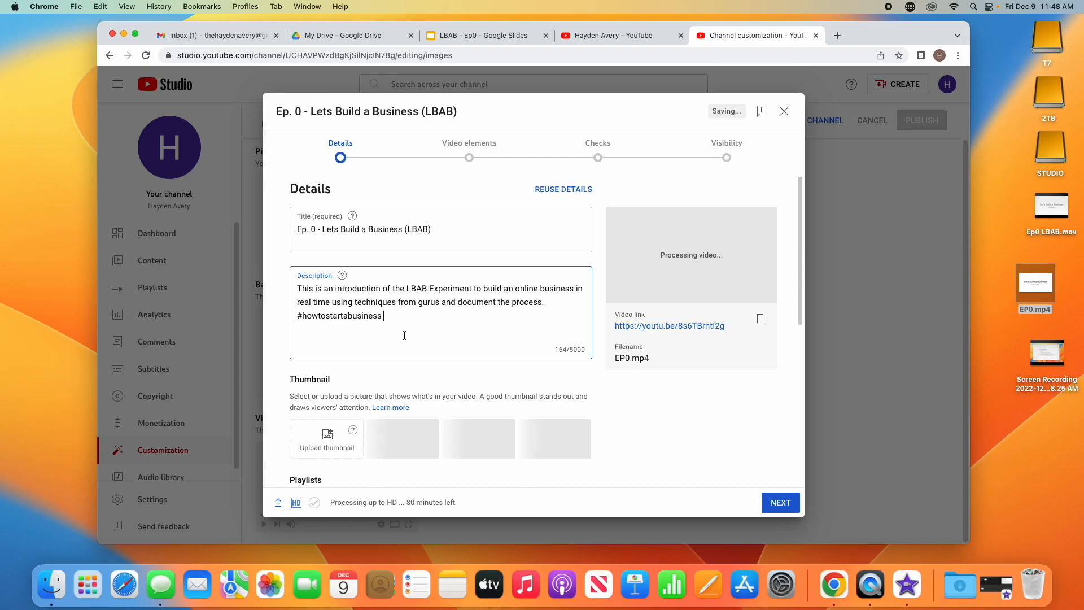
{"action": "type", "text": "#"}
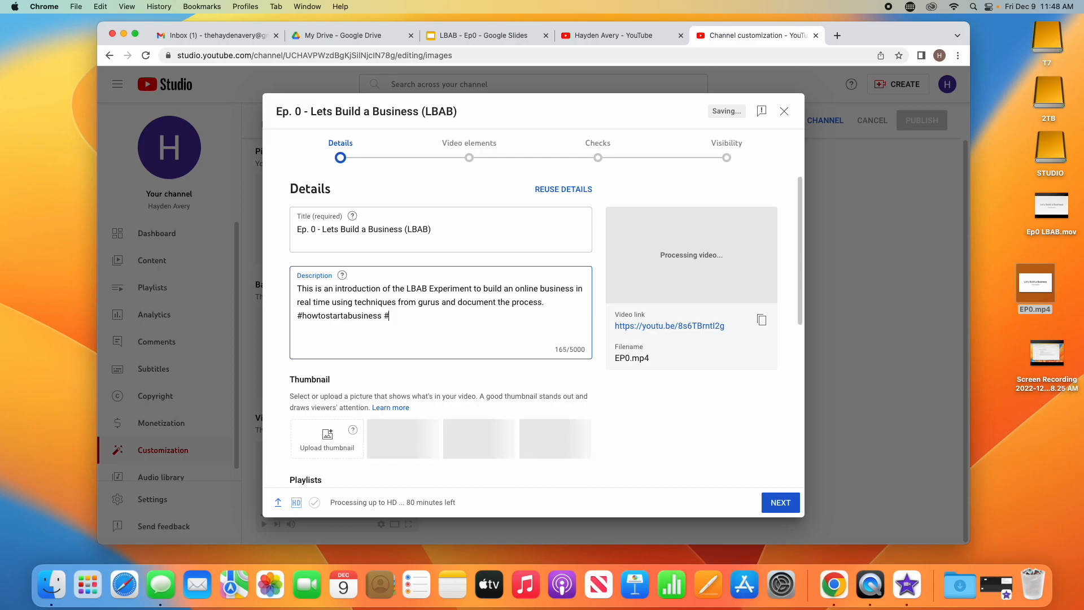
{"action": "type", "text": "online"}
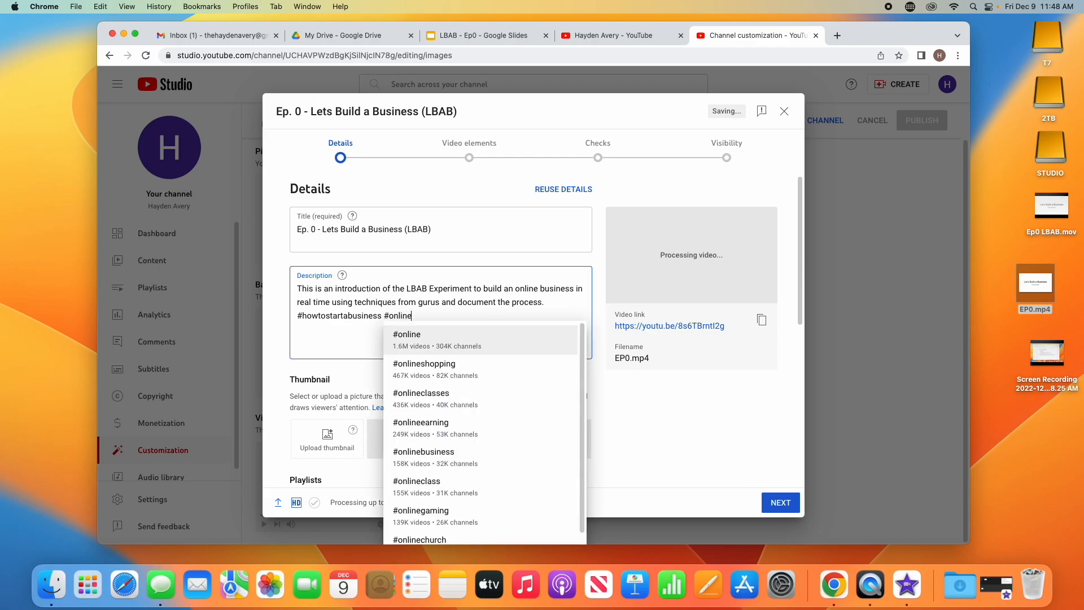
{"action": "type", "text": "busine"}
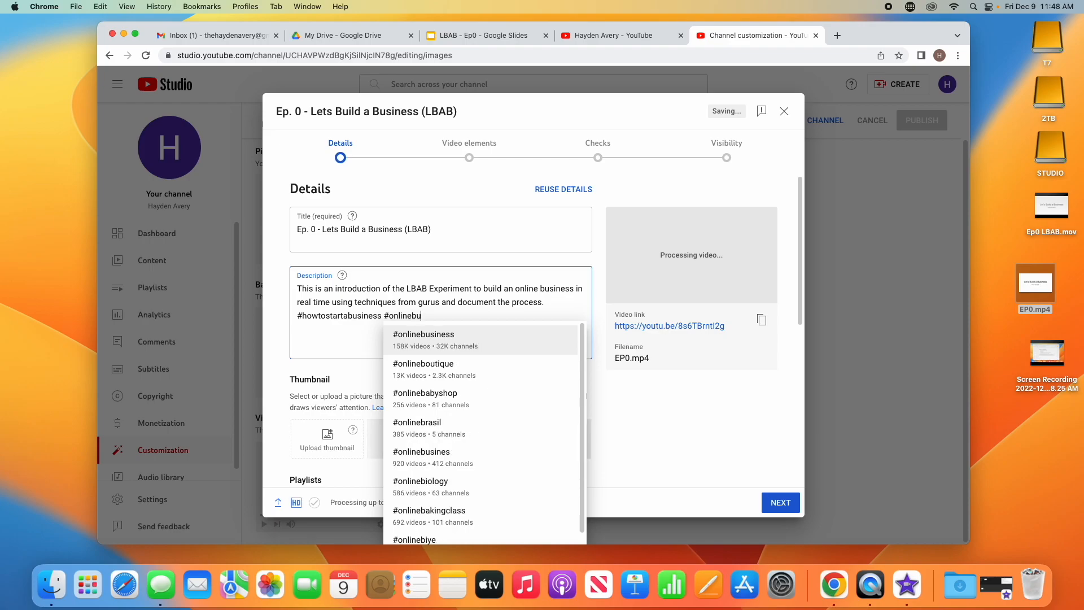
{"action": "type", "text": "ss"}
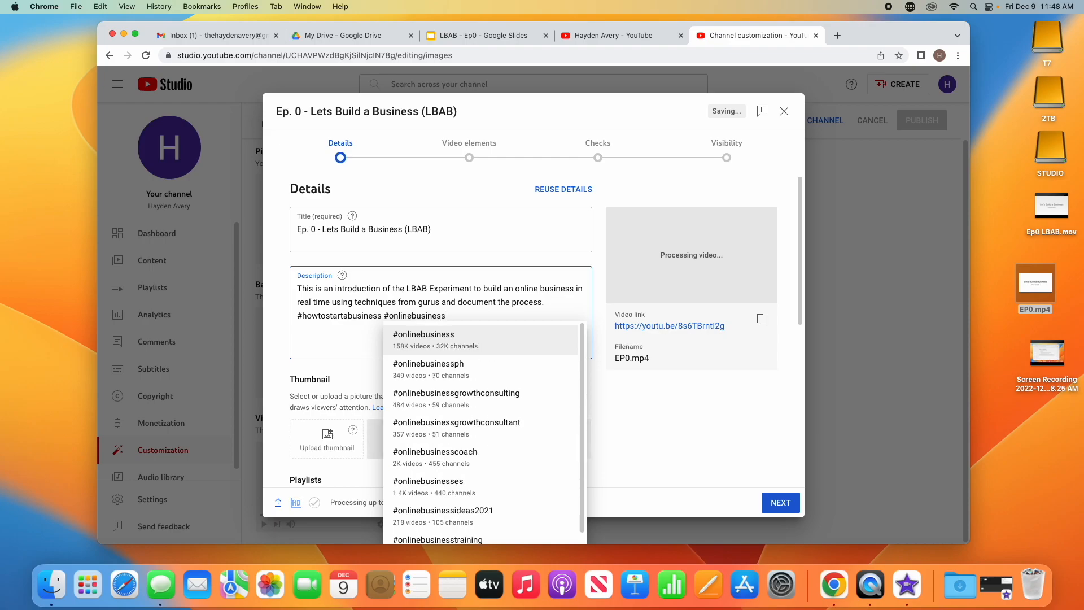
{"action": "key", "text": "Return"}
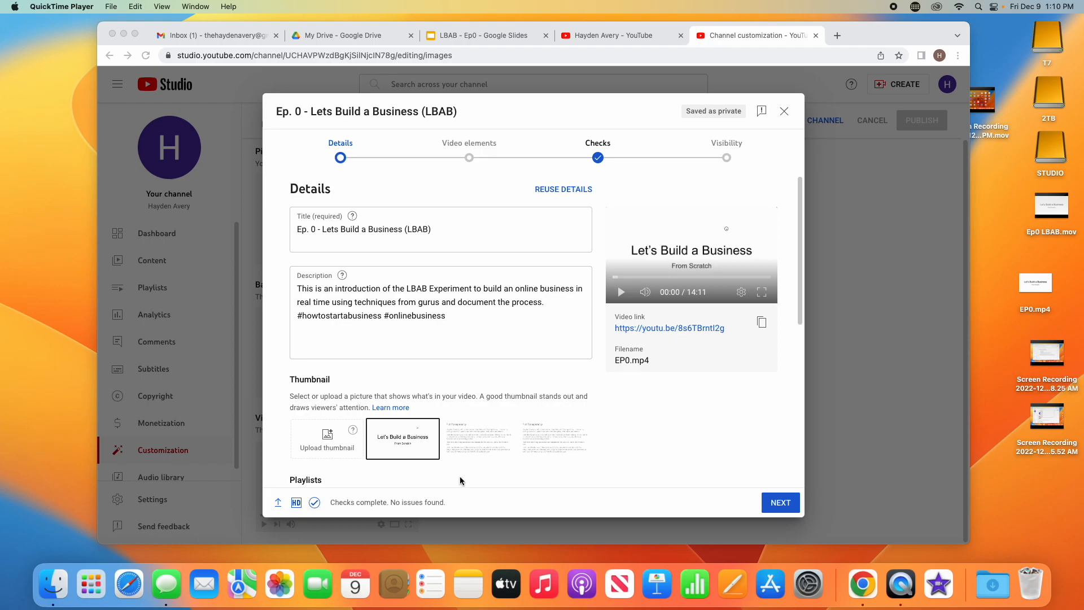
Step: Make a new playlist titled 'LBAB - Lets Build a Business' and put the Ep. 0 video in it
{"action": "left_click", "coordinate": [778, 503]}
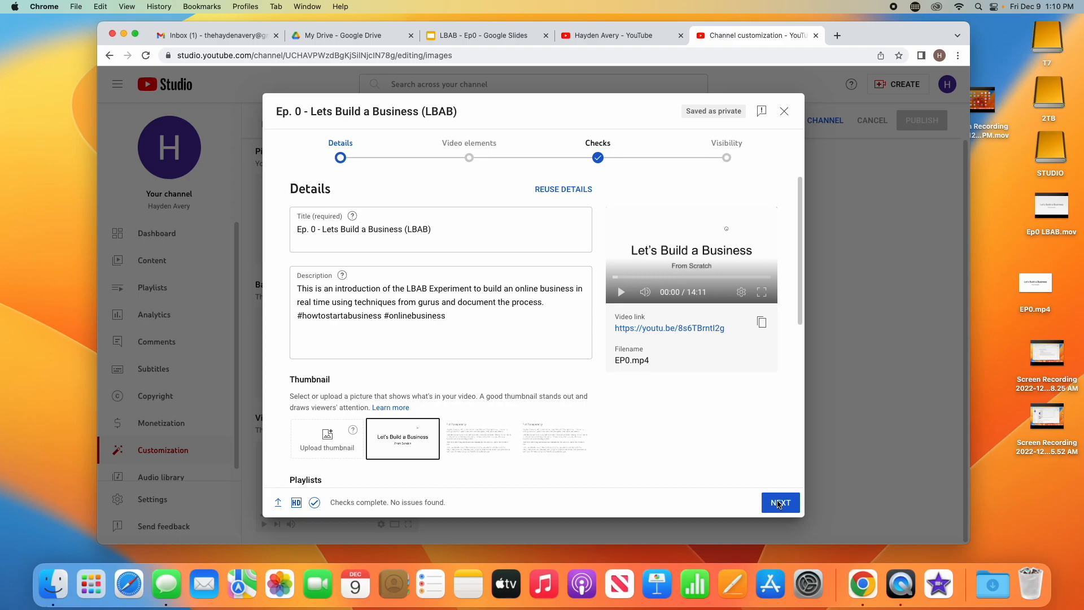
{"action": "left_click", "coordinate": [778, 502]}
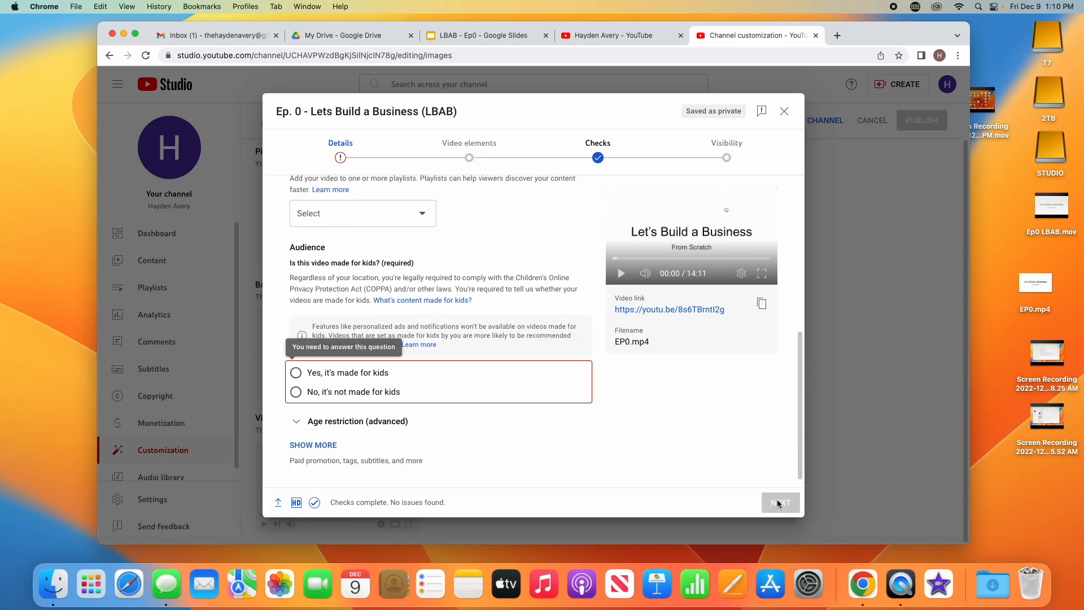
{"action": "scroll", "coordinate": [500, 282], "scroll_direction": "up", "scroll_amount": 5}
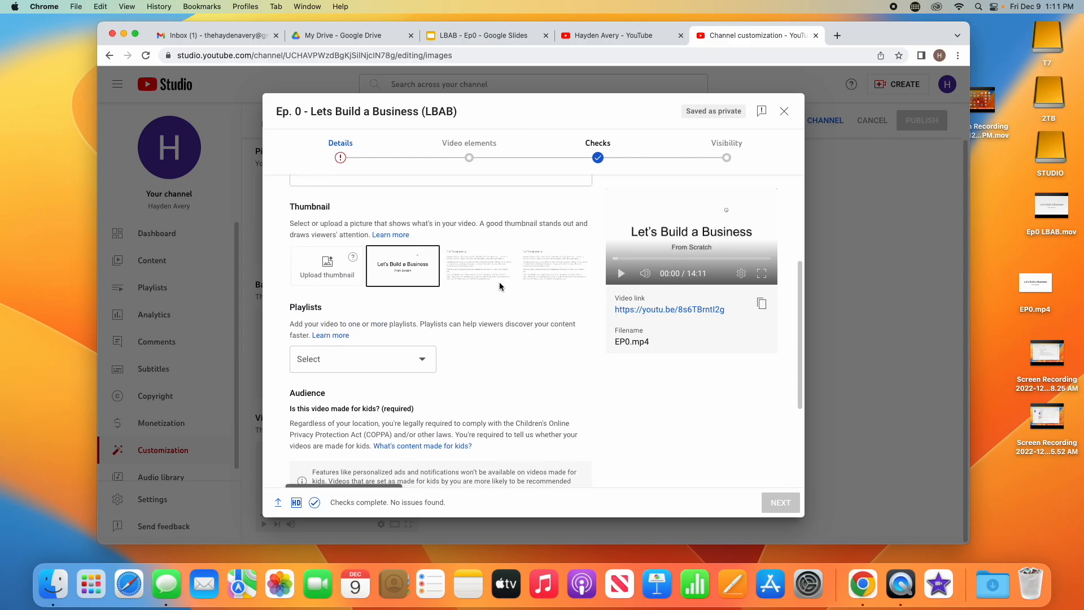
{"action": "left_click", "coordinate": [370, 365]}
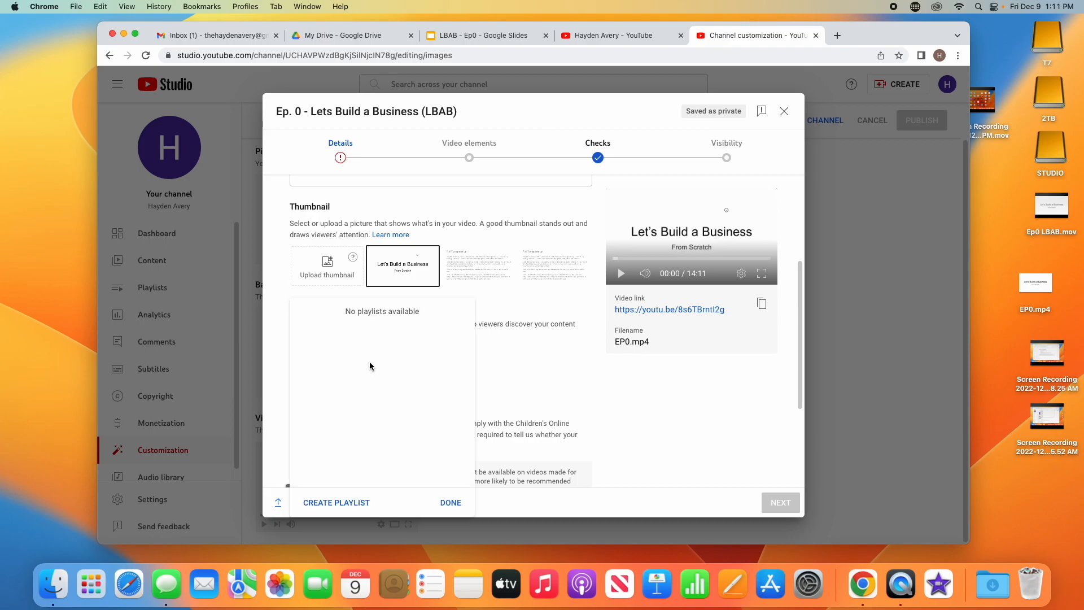
{"action": "left_click", "coordinate": [358, 504]}
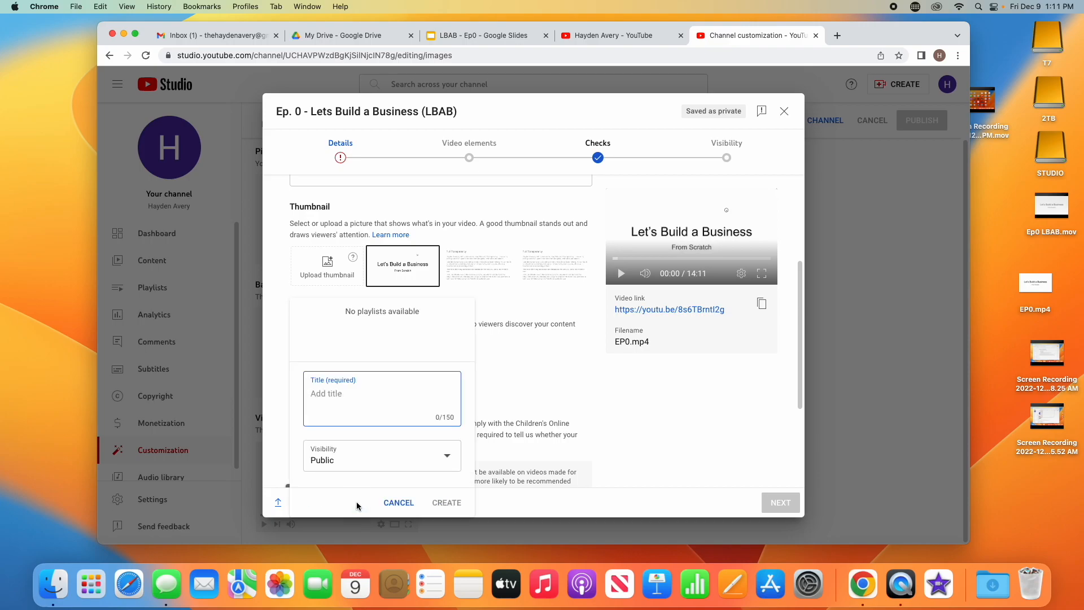
{"action": "type", "text": "LBAB - Lets Build a Business"}
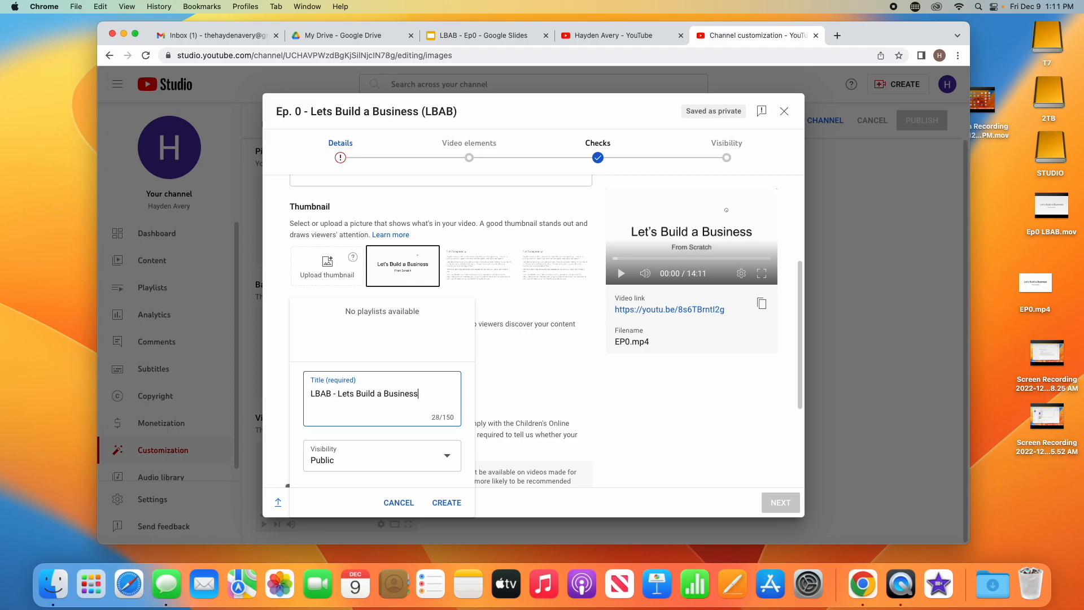
{"action": "left_click", "coordinate": [451, 502]}
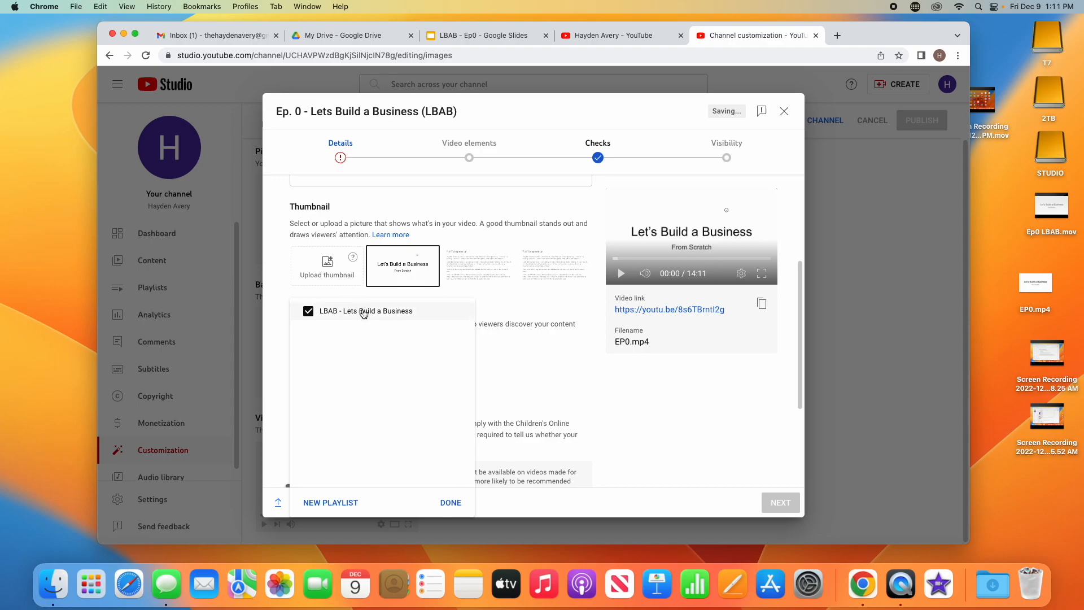
{"action": "left_click", "coordinate": [451, 503]}
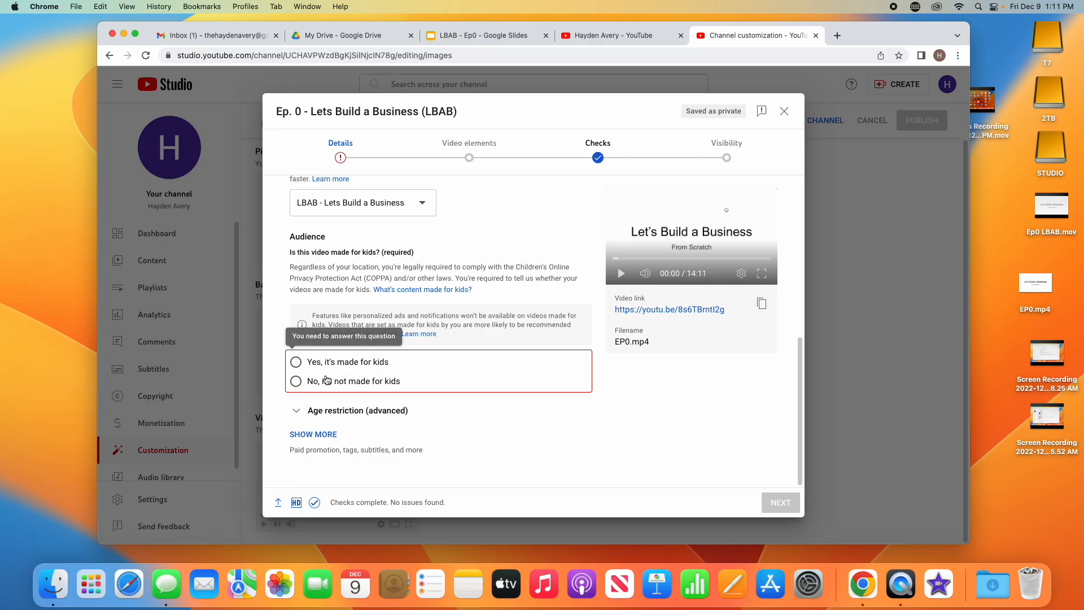
Step: Mark the video 'No, it's not made for kids' and reveal the extra settings
{"action": "left_click", "coordinate": [296, 382]}
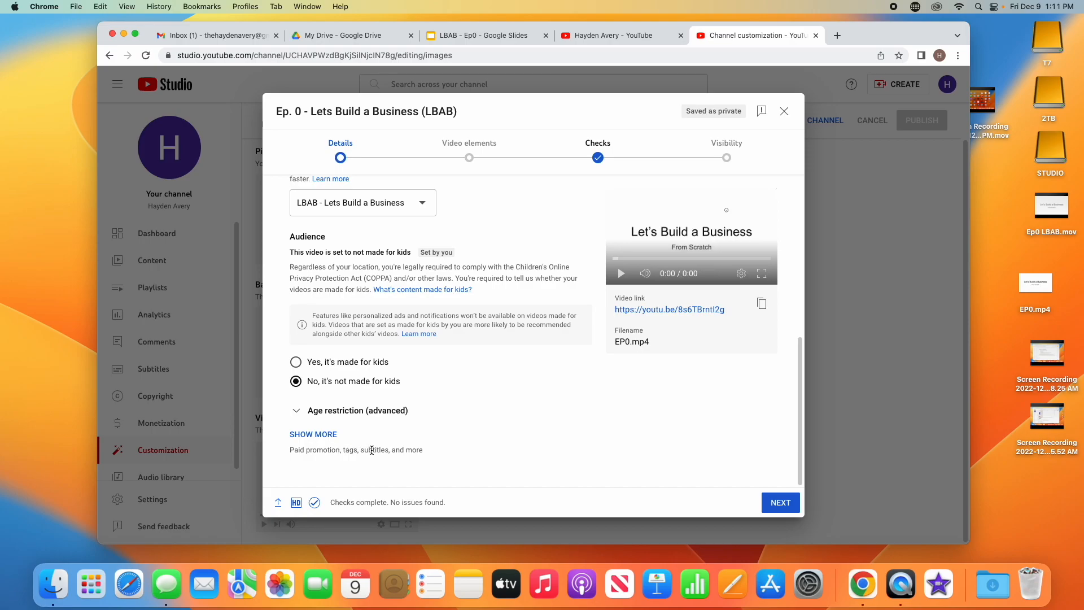
{"action": "left_click", "coordinate": [336, 436]}
{"action": "scroll", "coordinate": [358, 441], "scroll_direction": "up", "scroll_amount": 3}
{"action": "scroll", "coordinate": [357, 441], "scroll_direction": "down", "scroll_amount": 10}
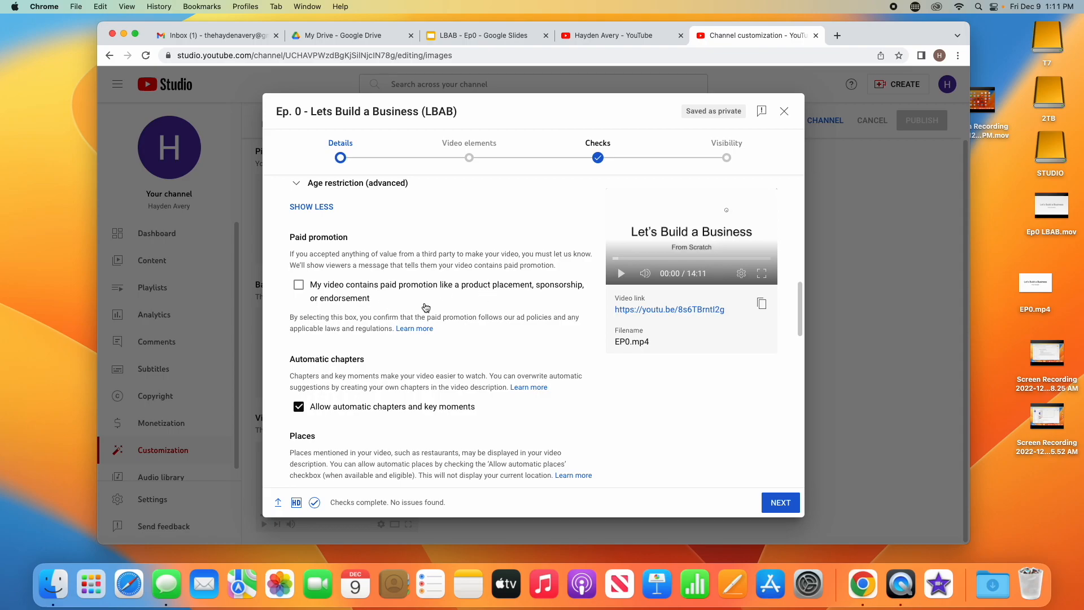
Step: Untick 'Allow people to sample this content' further down the settings
{"action": "scroll", "coordinate": [425, 307], "scroll_direction": "down", "scroll_amount": 4}
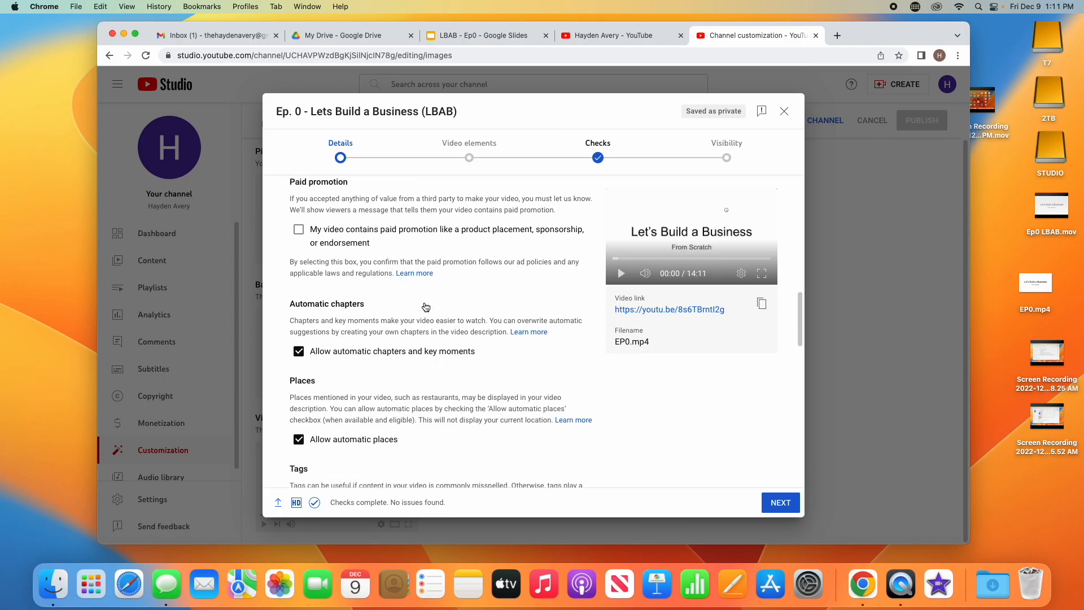
{"action": "scroll", "coordinate": [426, 305], "scroll_direction": "down", "scroll_amount": 4}
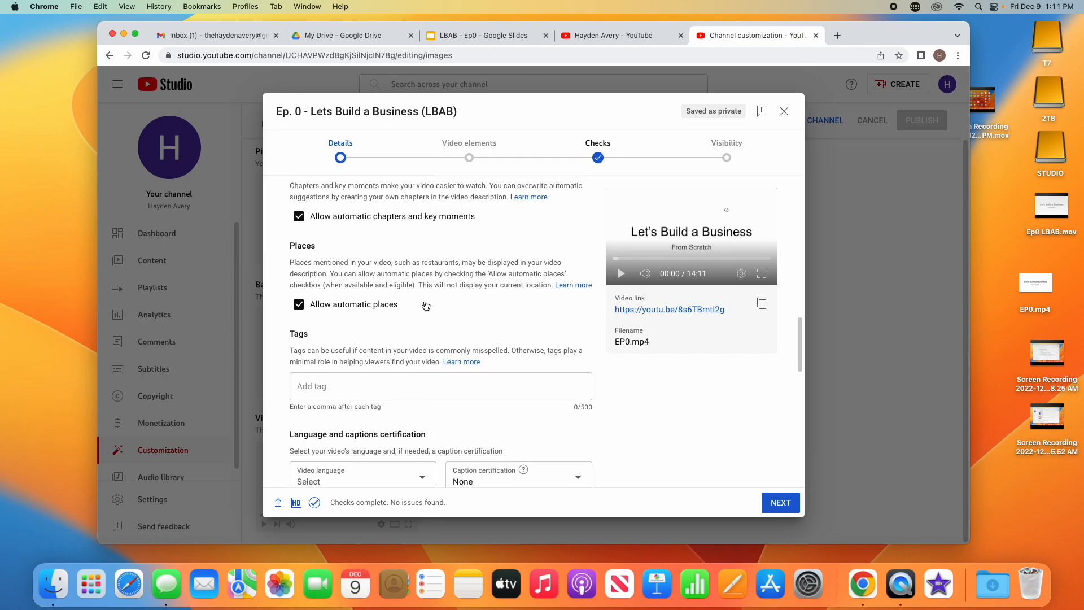
{"action": "scroll", "coordinate": [391, 276], "scroll_direction": "down", "scroll_amount": 2}
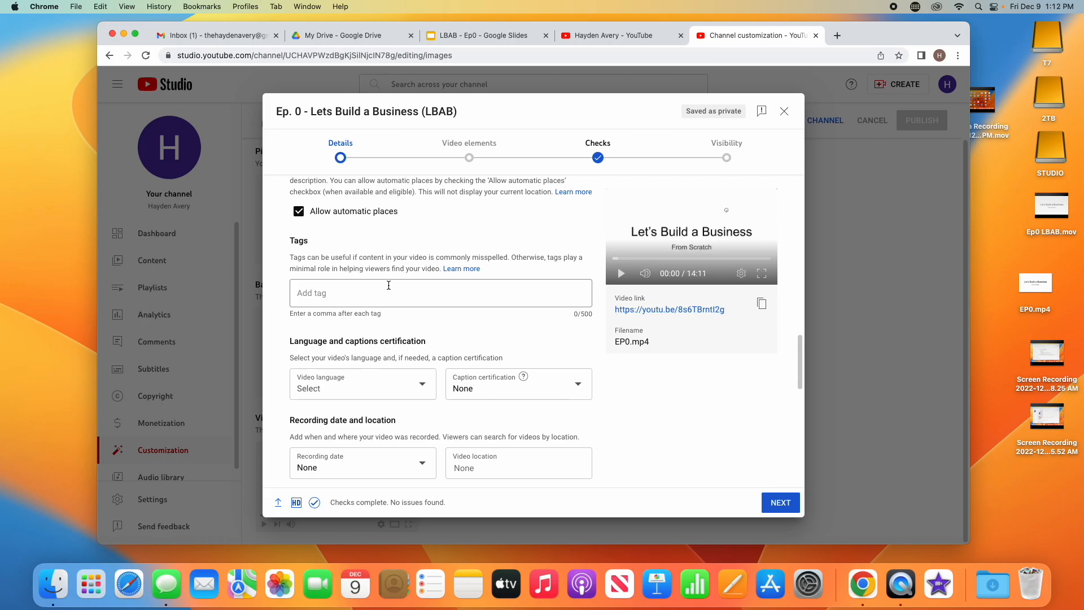
{"action": "scroll", "coordinate": [389, 286], "scroll_direction": "down", "scroll_amount": 3}
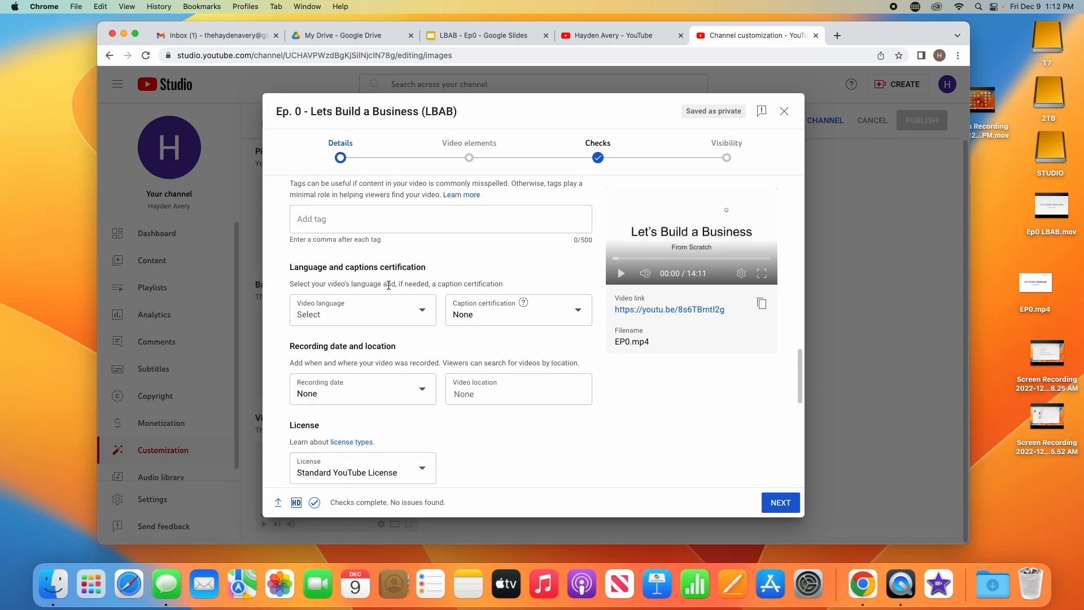
{"action": "scroll", "coordinate": [389, 285], "scroll_direction": "down", "scroll_amount": 6}
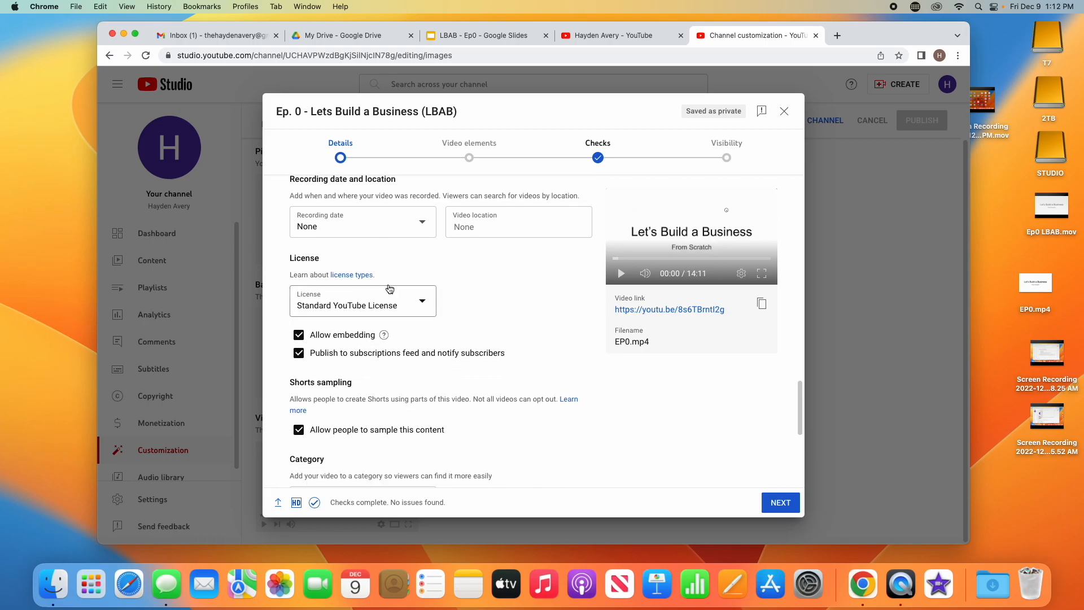
{"action": "scroll", "coordinate": [389, 289], "scroll_direction": "down", "scroll_amount": 1}
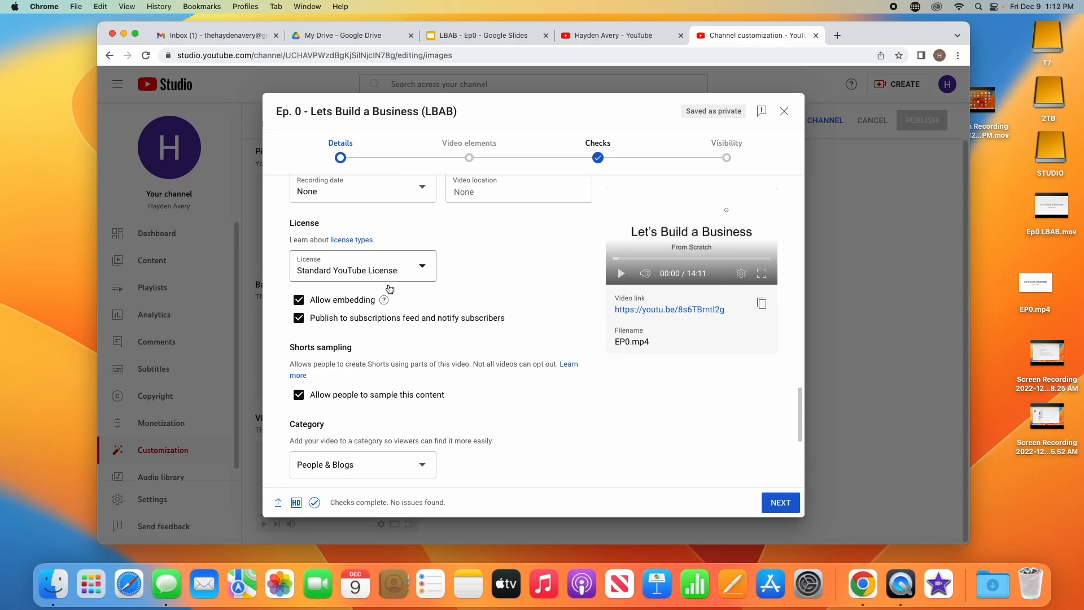
{"action": "scroll", "coordinate": [390, 288], "scroll_direction": "down", "scroll_amount": 1}
{"action": "scroll", "coordinate": [390, 289], "scroll_direction": "down", "scroll_amount": 1}
{"action": "left_click", "coordinate": [389, 316]}
{"action": "scroll", "coordinate": [414, 318], "scroll_direction": "down", "scroll_amount": 3}
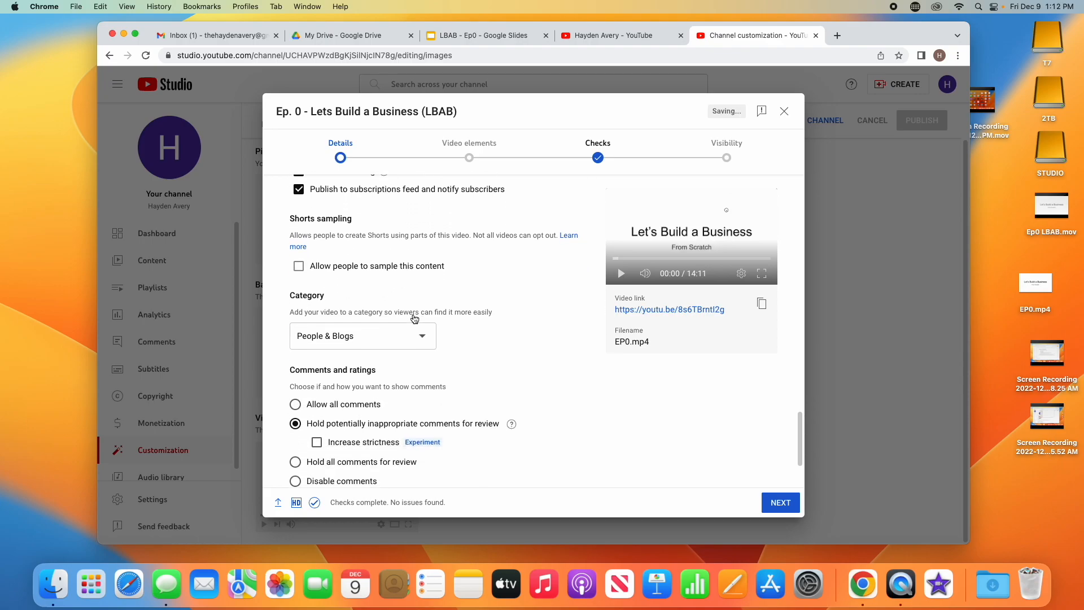
Step: Try the Education category with type How-to and level Professional training
{"action": "left_click", "coordinate": [407, 250]}
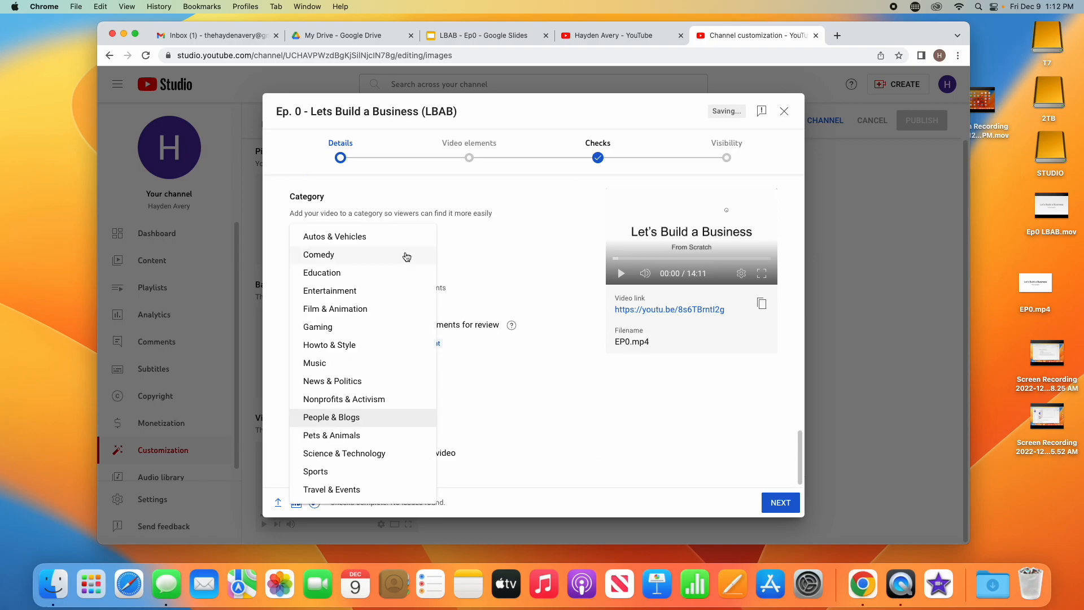
{"action": "left_click", "coordinate": [377, 274]}
{"action": "left_click", "coordinate": [480, 288]}
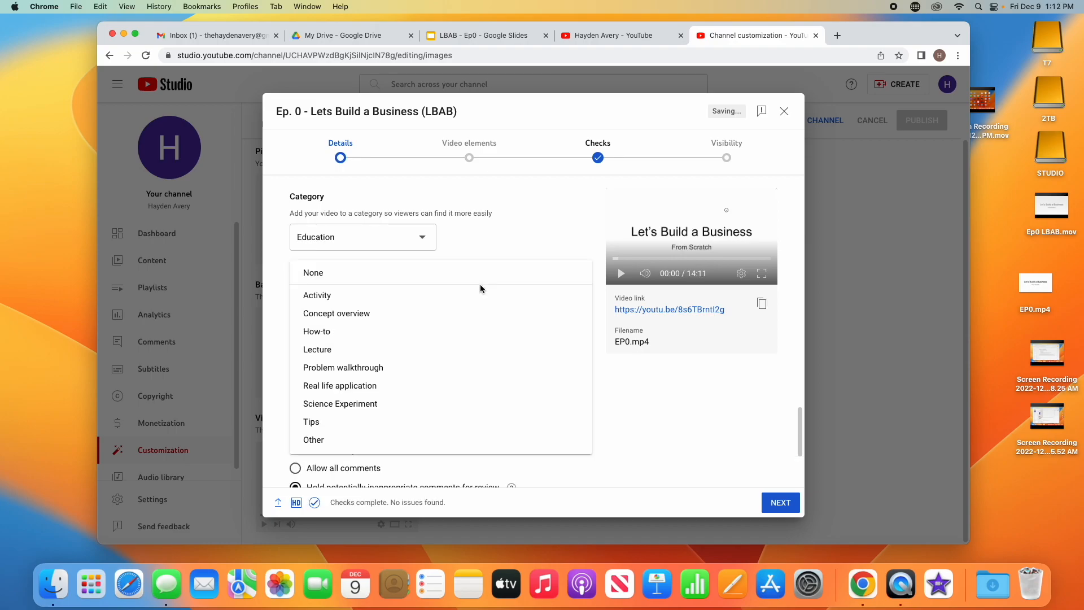
{"action": "left_click", "coordinate": [451, 332]}
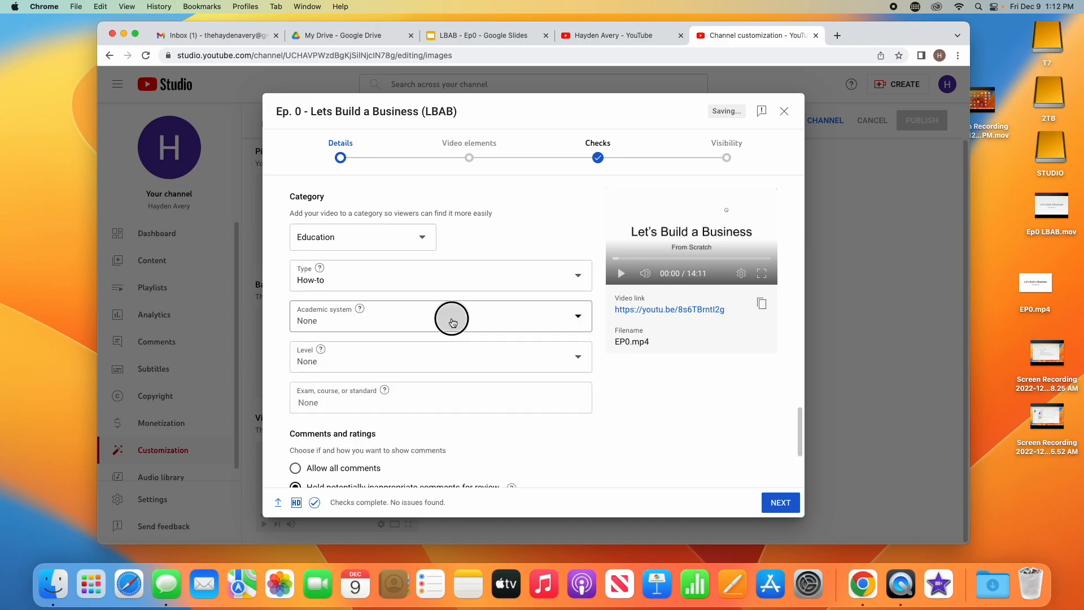
{"action": "left_click", "coordinate": [451, 326]}
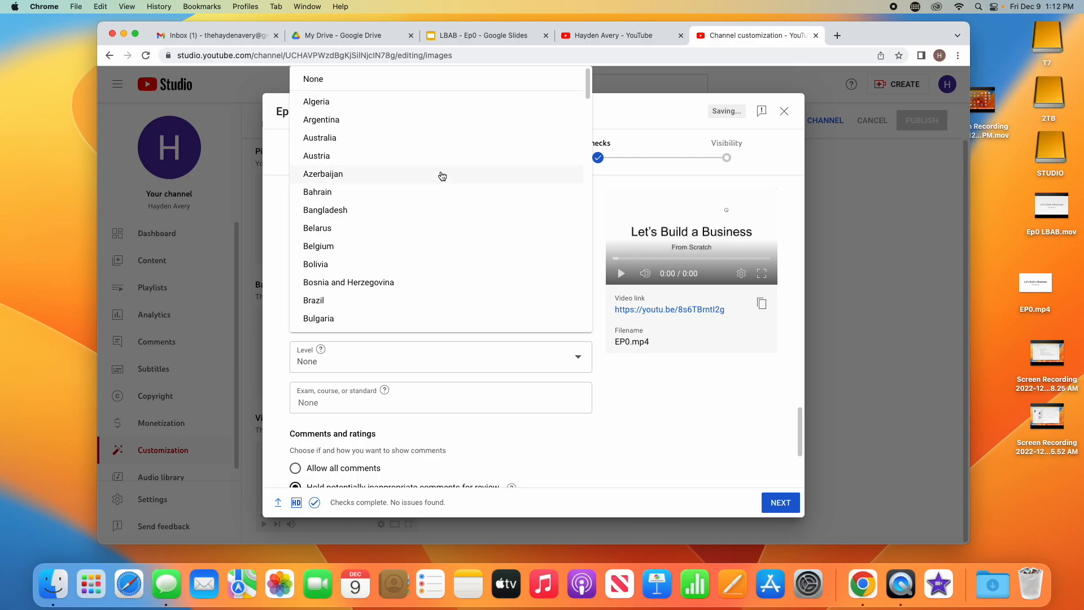
{"action": "left_click", "coordinate": [422, 83]}
{"action": "left_click", "coordinate": [428, 355]}
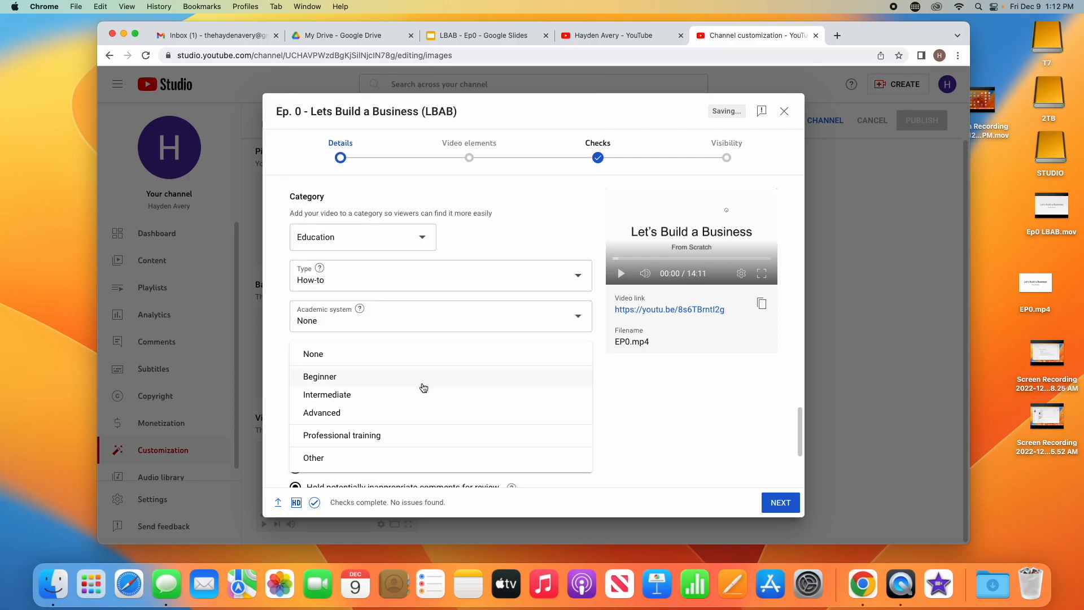
{"action": "left_click", "coordinate": [412, 442]}
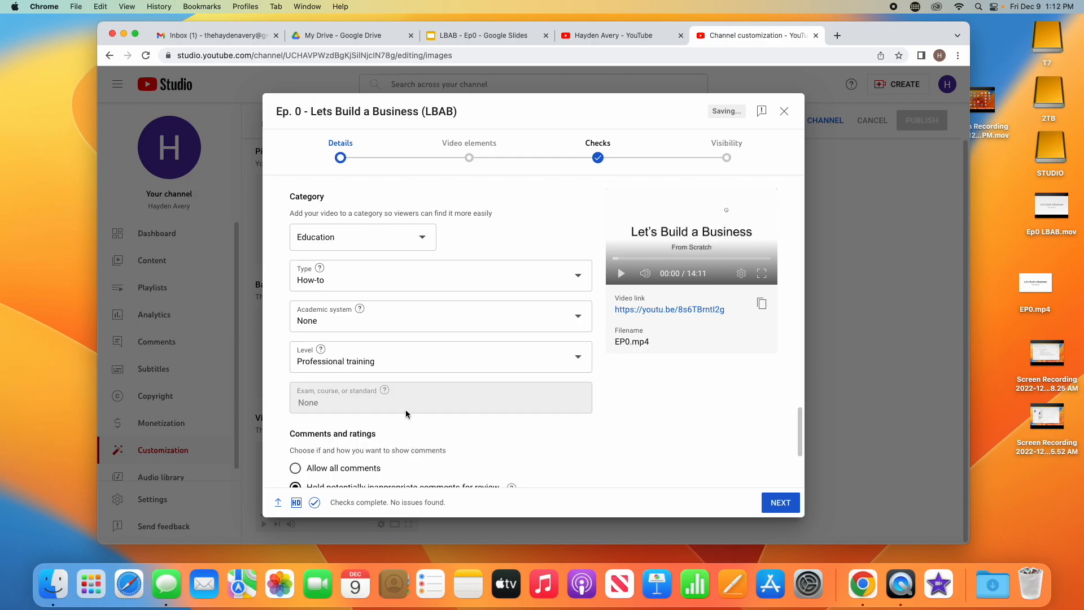
Step: Set the Education academic system to United States
{"action": "left_click", "coordinate": [423, 314]}
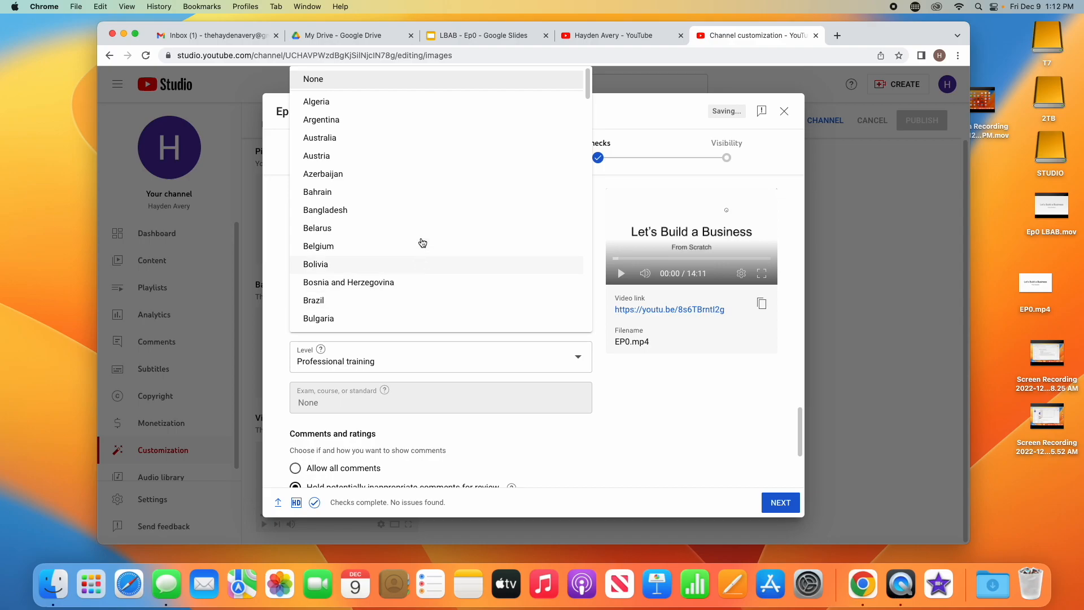
{"action": "left_click_drag", "start_coordinate": [590, 85], "coordinate": [588, 271]}
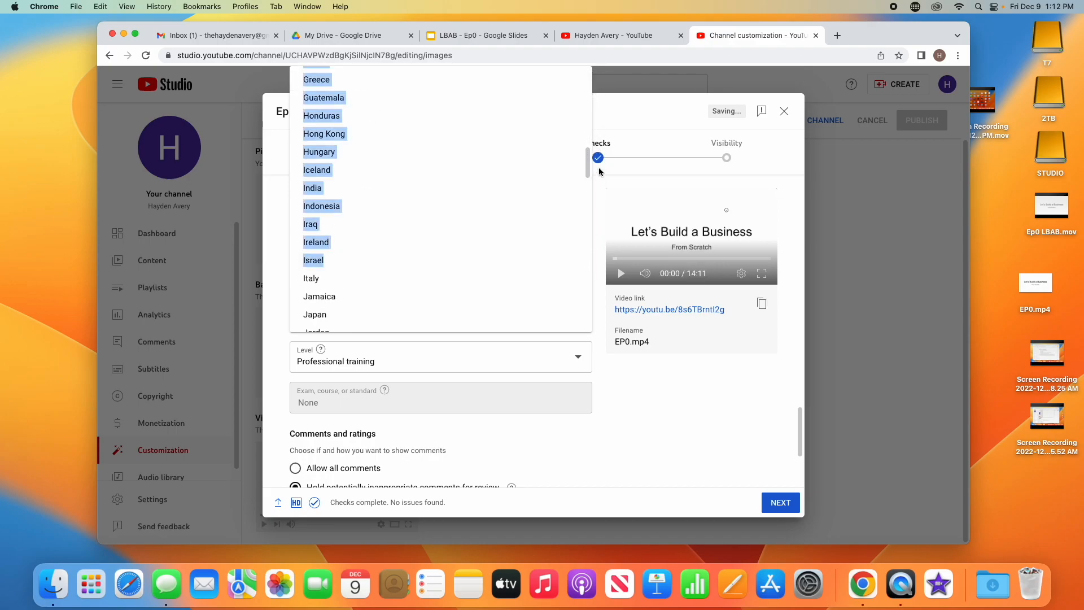
{"action": "scroll", "coordinate": [588, 183], "scroll_direction": "down", "scroll_amount": 1}
{"action": "left_click_drag", "start_coordinate": [589, 183], "coordinate": [588, 314]}
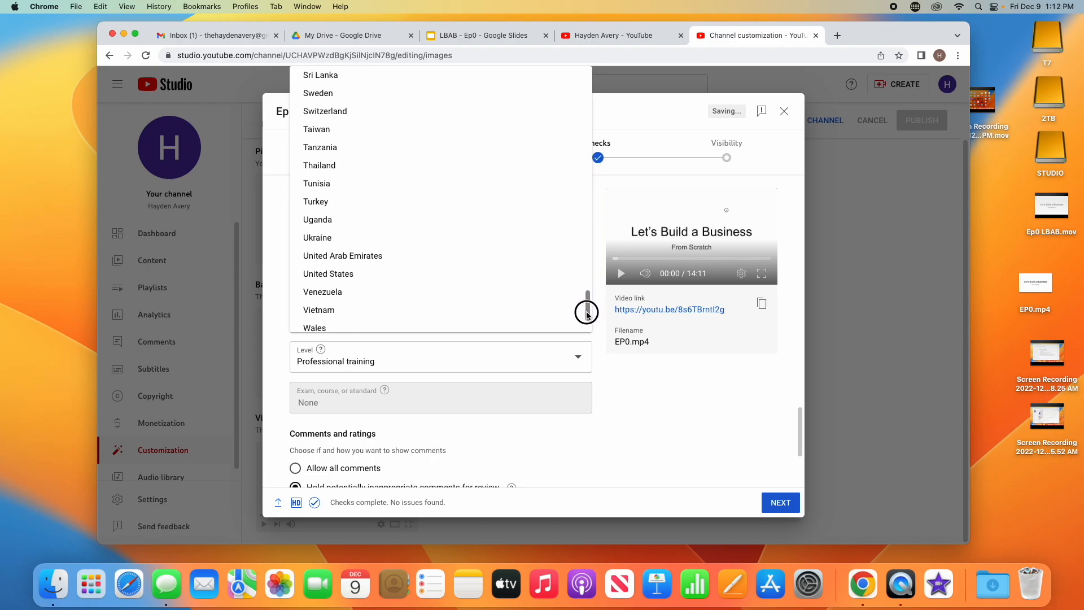
{"action": "left_click", "coordinate": [508, 276]}
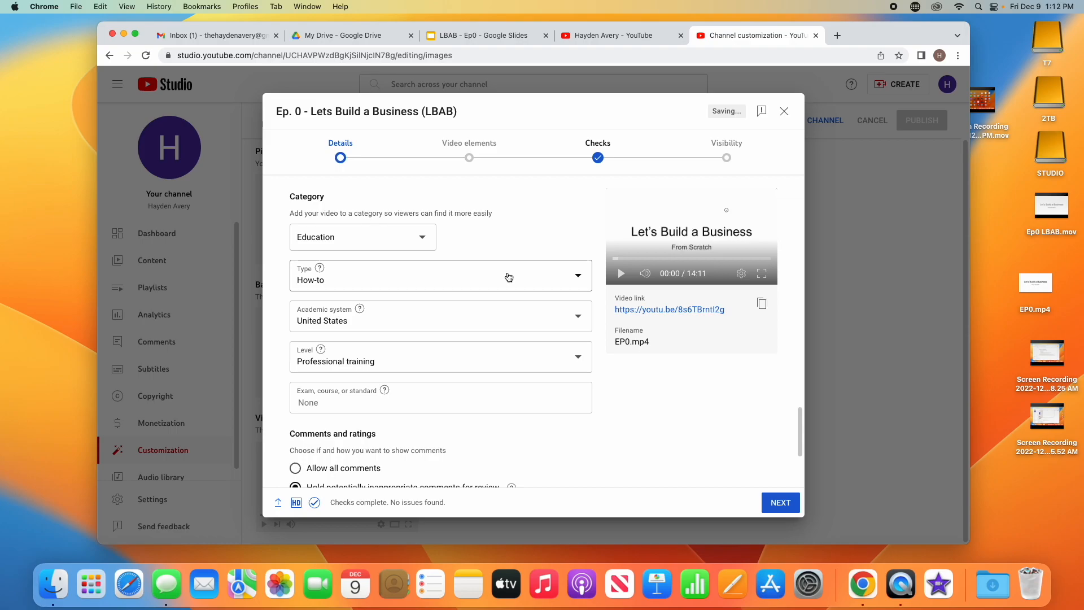
{"action": "scroll", "coordinate": [567, 405], "scroll_direction": "up", "scroll_amount": 2}
{"action": "scroll", "coordinate": [567, 406], "scroll_direction": "down", "scroll_amount": 2}
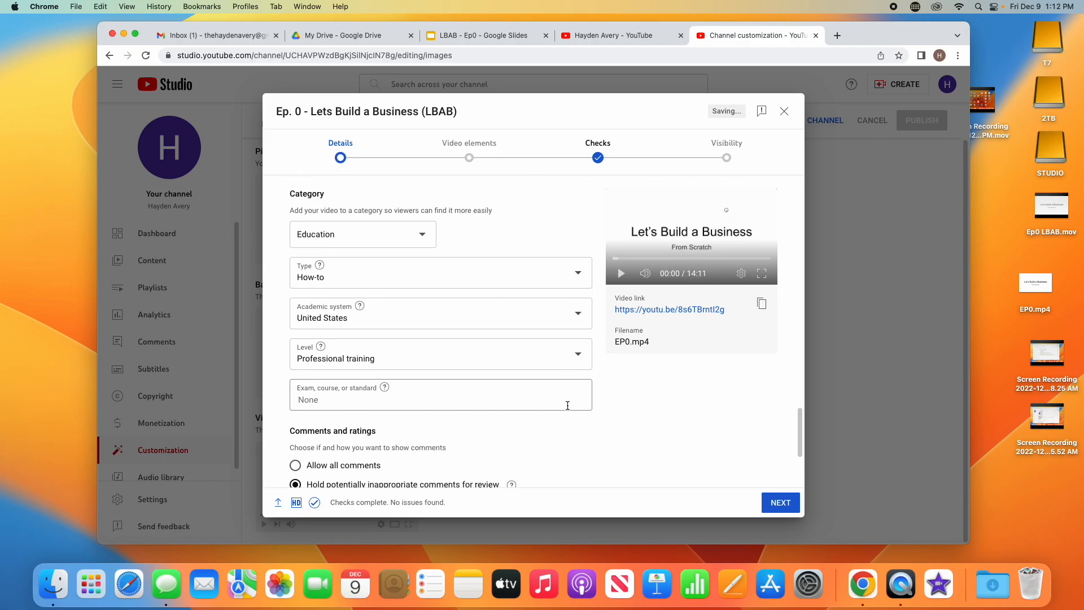
{"action": "scroll", "coordinate": [567, 405], "scroll_direction": "down", "scroll_amount": 3}
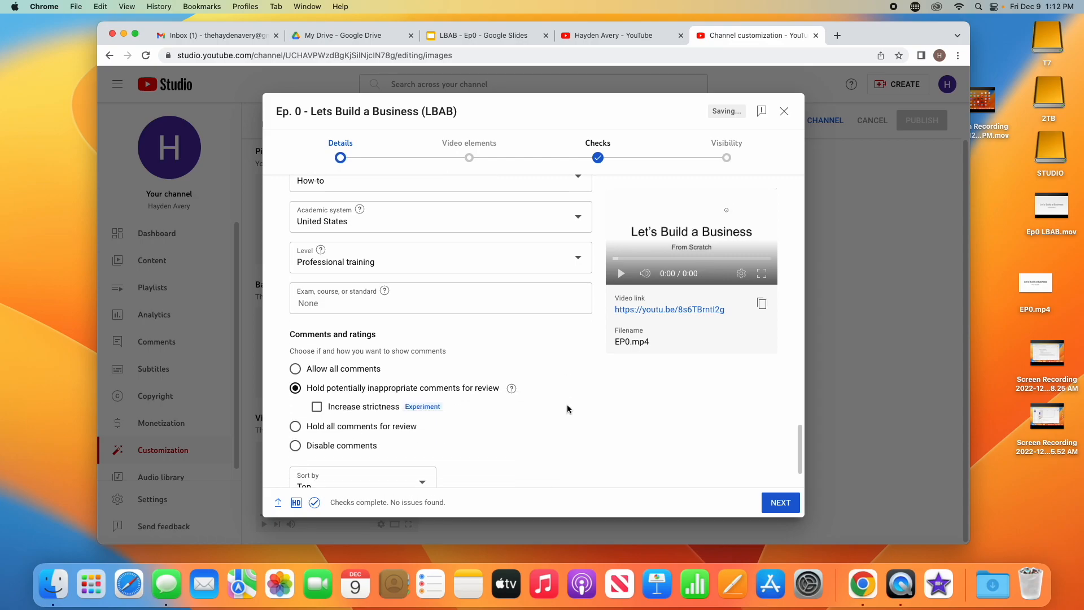
{"action": "scroll", "coordinate": [381, 232], "scroll_direction": "down", "scroll_amount": 2}
{"action": "scroll", "coordinate": [384, 236], "scroll_direction": "up", "scroll_amount": 6}
Step: Change the category to Howto & Style and continue to the Video elements step
{"action": "left_click", "coordinate": [388, 247]}
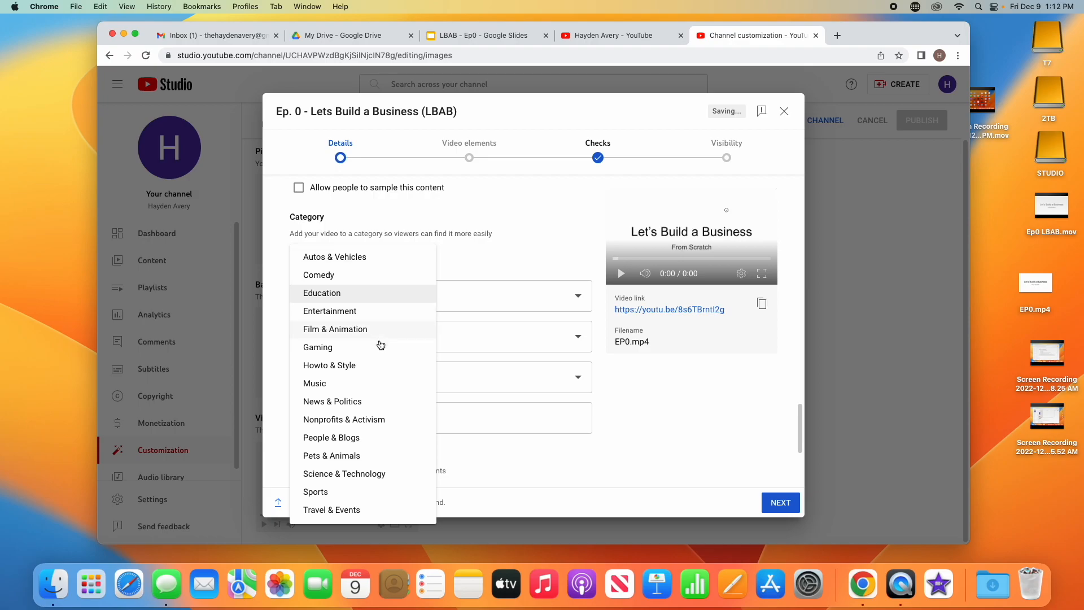
{"action": "left_click", "coordinate": [380, 364]}
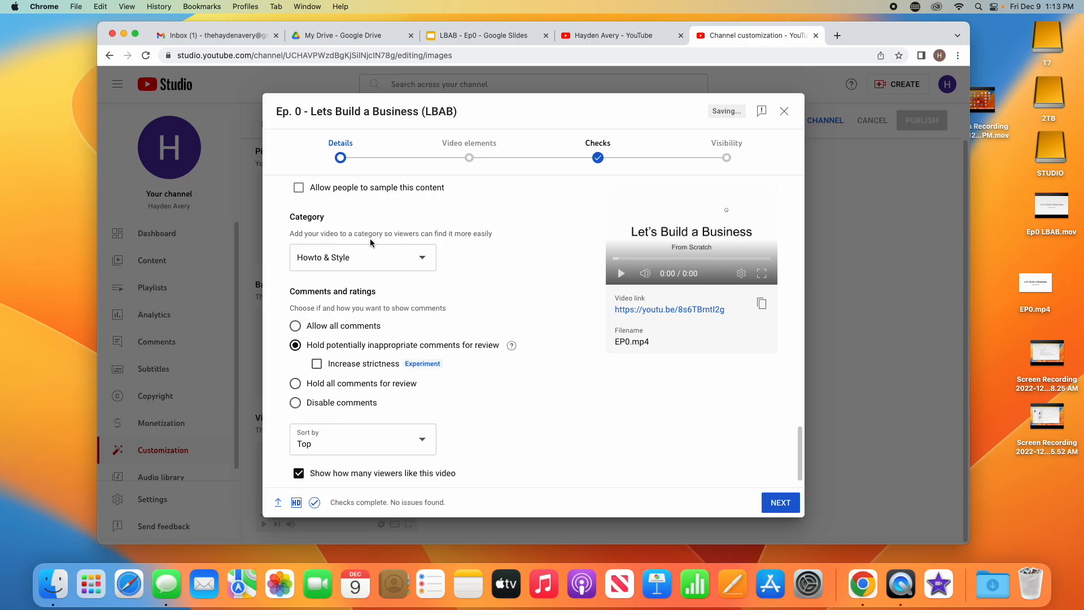
{"action": "left_click", "coordinate": [391, 262]}
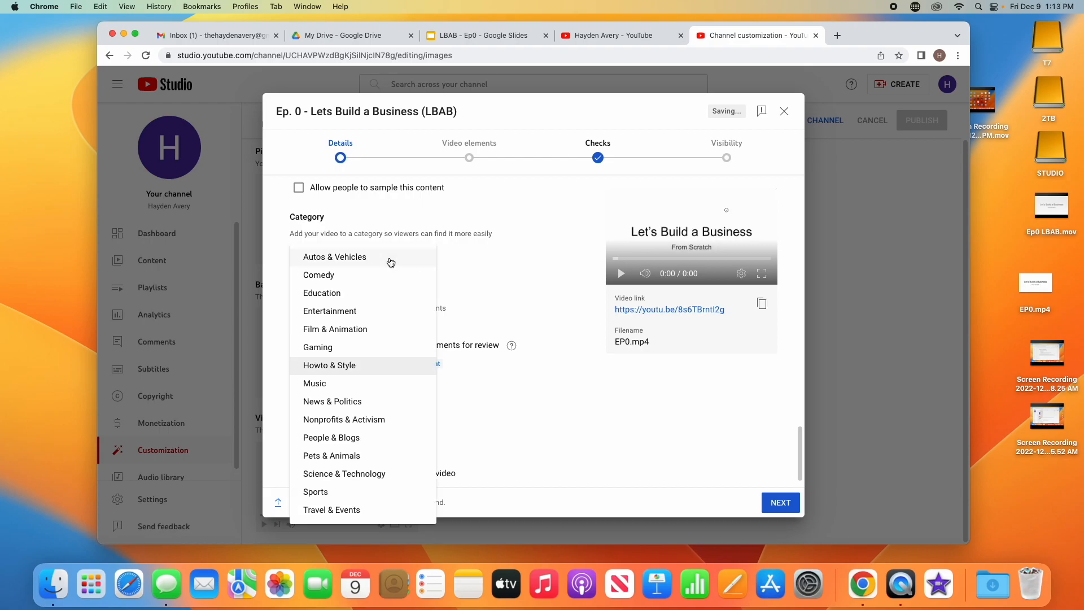
{"action": "left_click", "coordinate": [377, 366]}
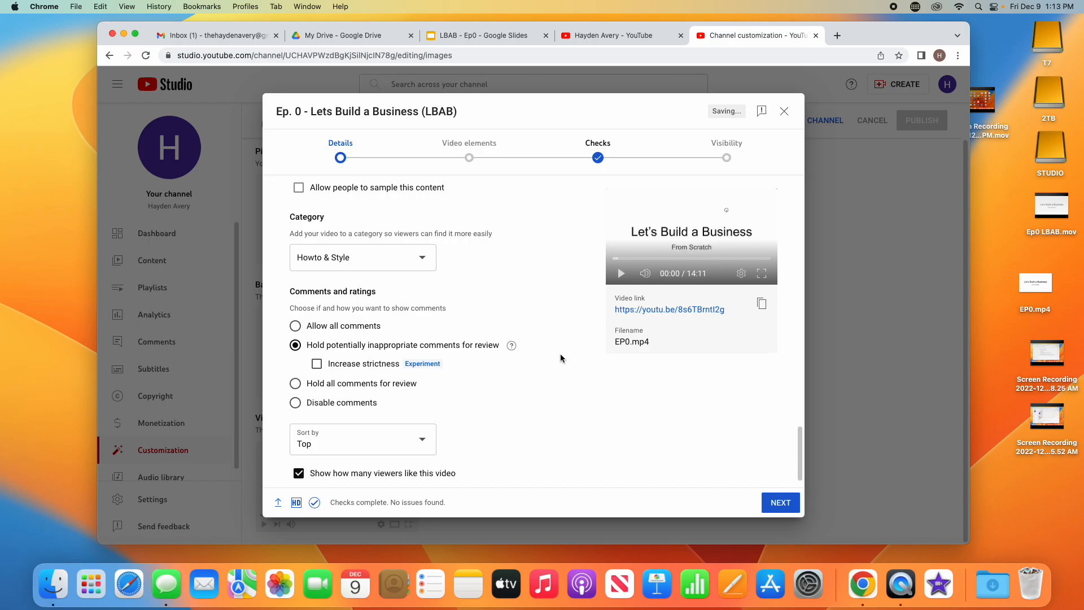
{"action": "scroll", "coordinate": [560, 358], "scroll_direction": "up", "scroll_amount": 2}
{"action": "scroll", "coordinate": [561, 358], "scroll_direction": "down", "scroll_amount": 3}
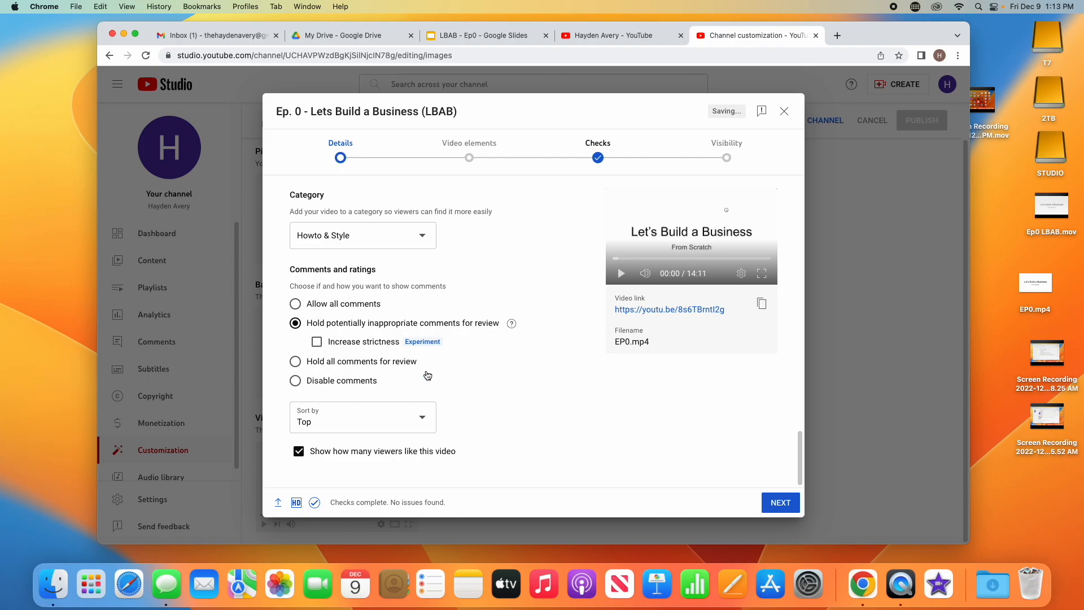
{"action": "left_click", "coordinate": [784, 502]}
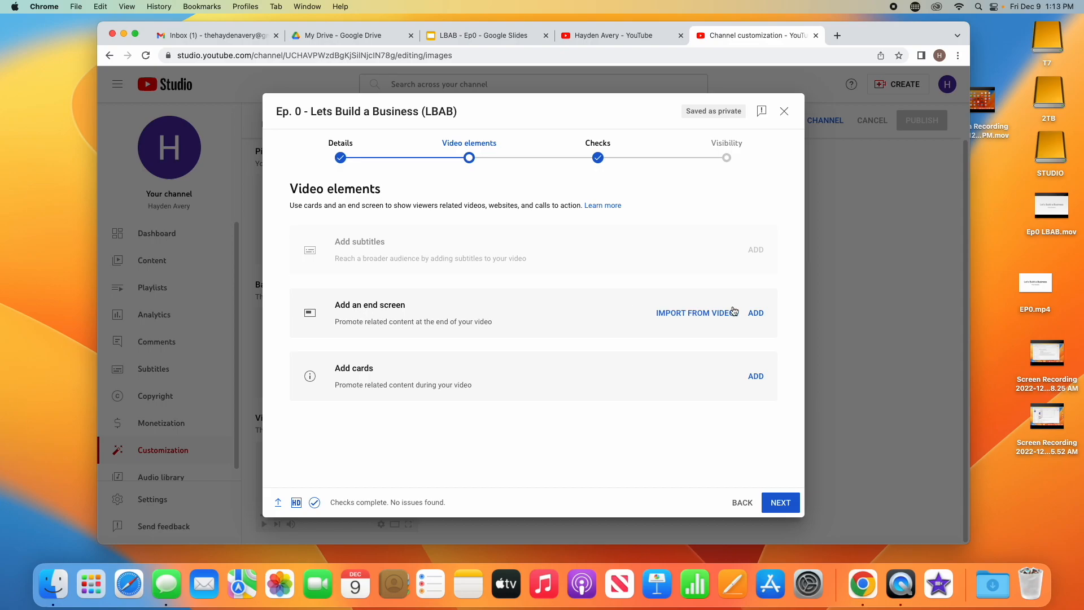
Step: Apply the '1 video, 1 subscribe' end screen and start both elements at 14:00:00
{"action": "left_click", "coordinate": [755, 313]}
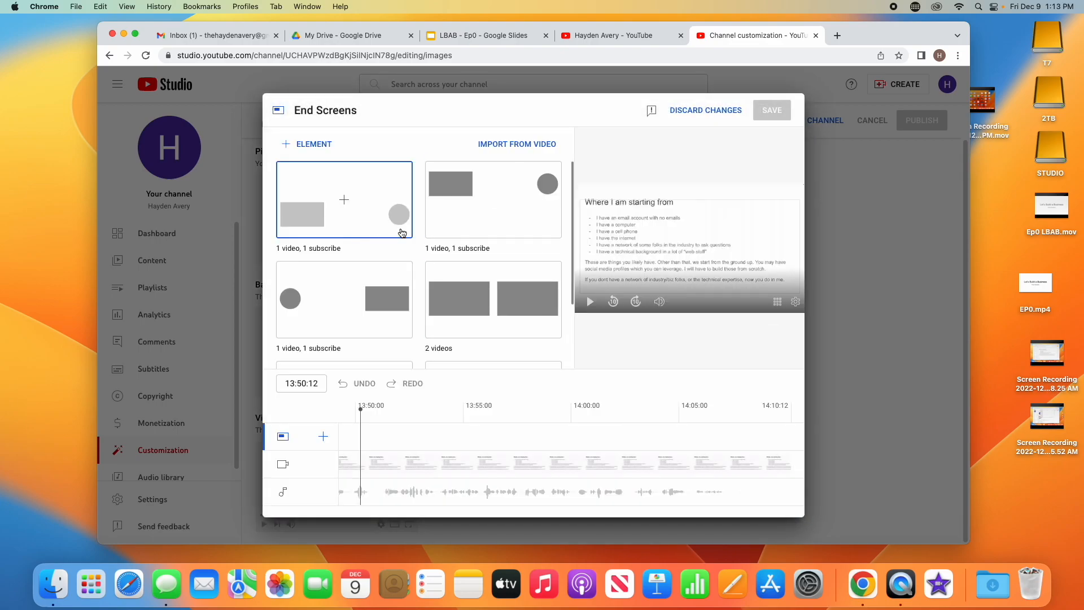
{"action": "left_click", "coordinate": [491, 203]}
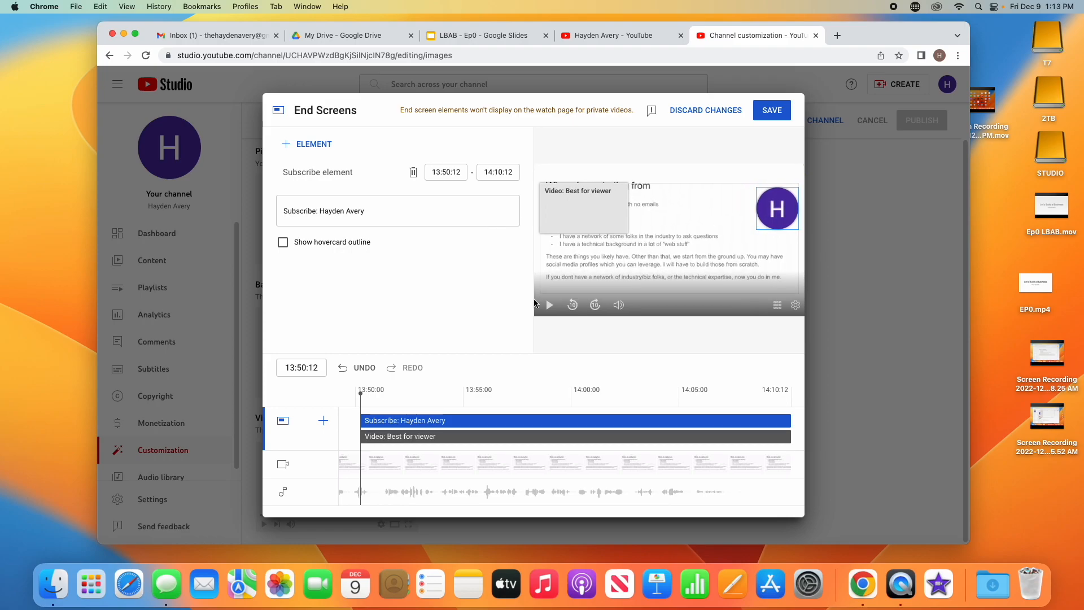
{"action": "left_click", "coordinate": [362, 397]}
{"action": "left_click_drag", "start_coordinate": [361, 398], "coordinate": [489, 400]}
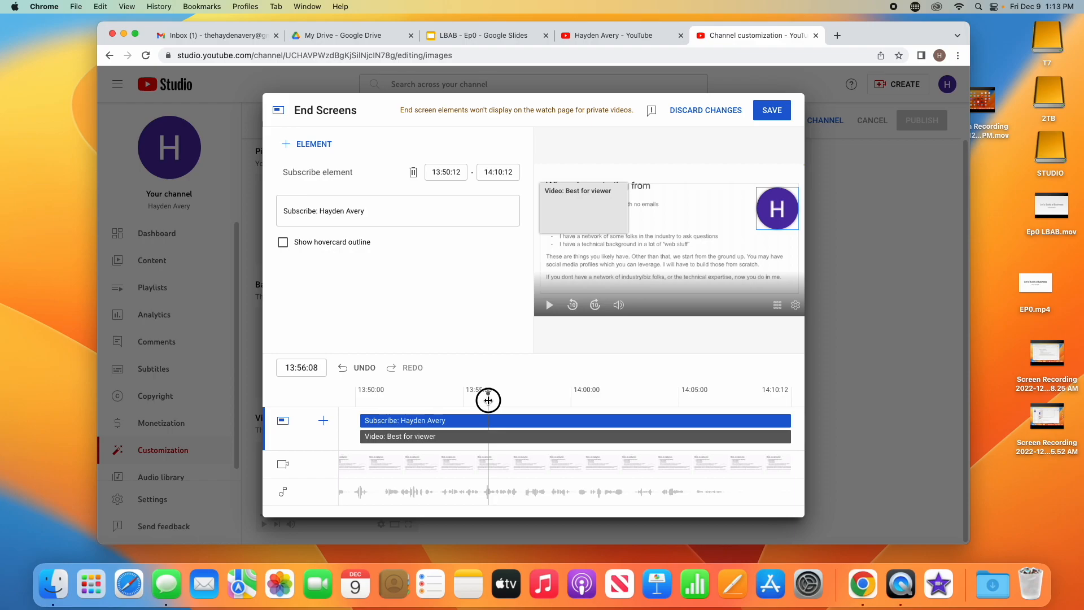
{"action": "left_click_drag", "start_coordinate": [488, 400], "coordinate": [571, 400]}
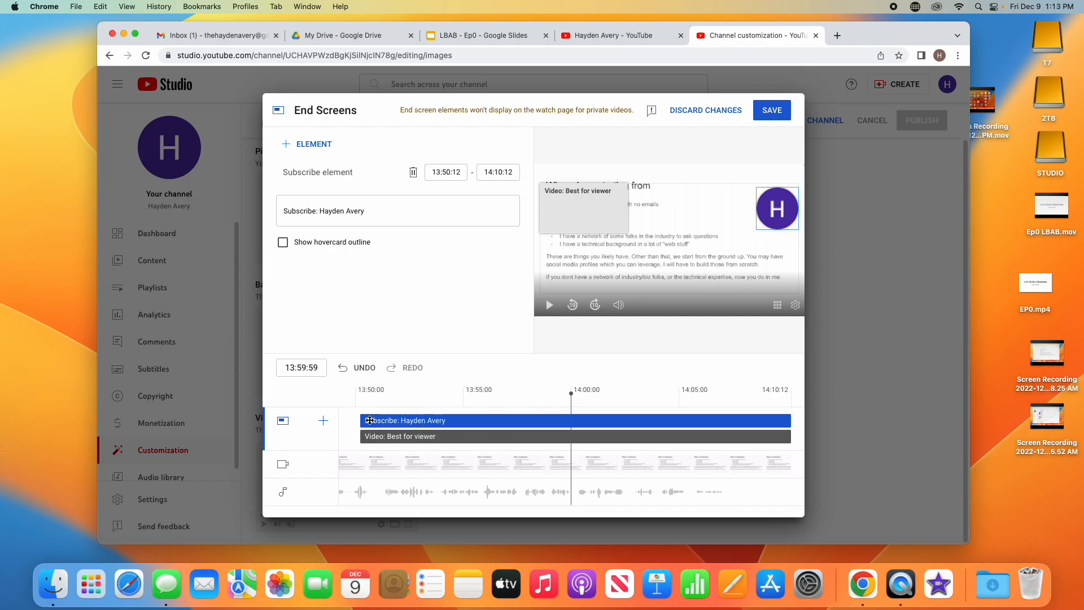
{"action": "left_click_drag", "start_coordinate": [362, 420], "coordinate": [575, 424]}
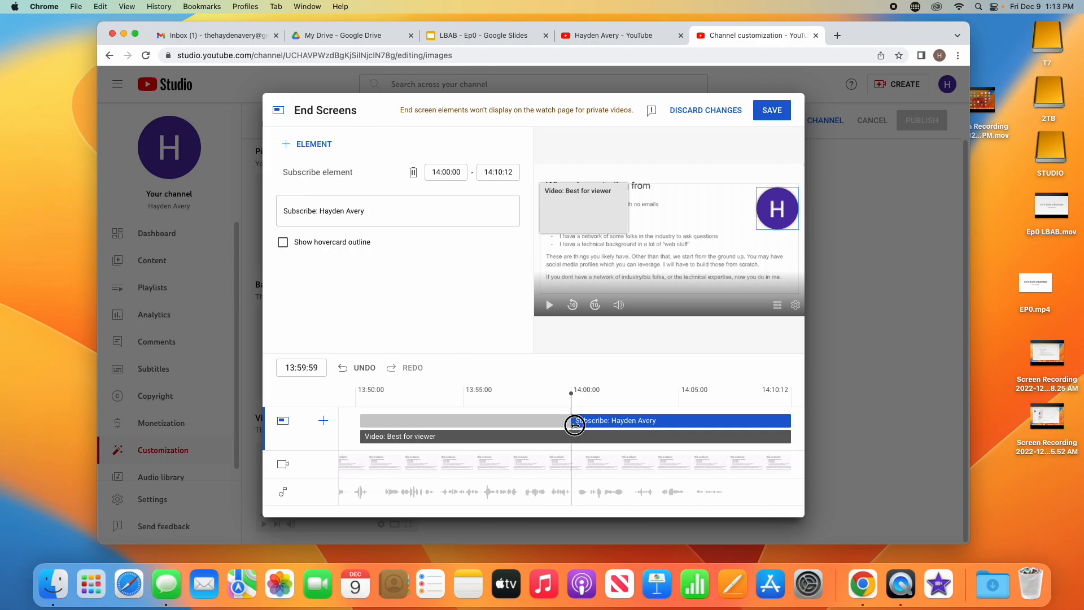
{"action": "left_click", "coordinate": [362, 439]}
{"action": "left_click_drag", "start_coordinate": [362, 440], "coordinate": [571, 447]}
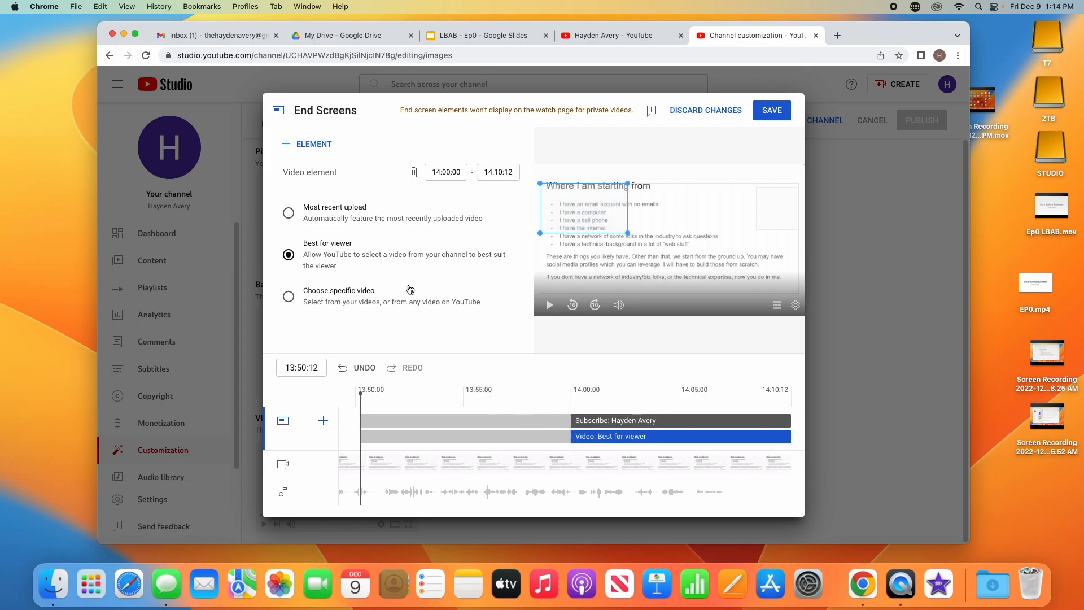
Step: Set the end screen video element to Most recent upload, review the subscribe element, and save
{"action": "left_click", "coordinate": [331, 292]}
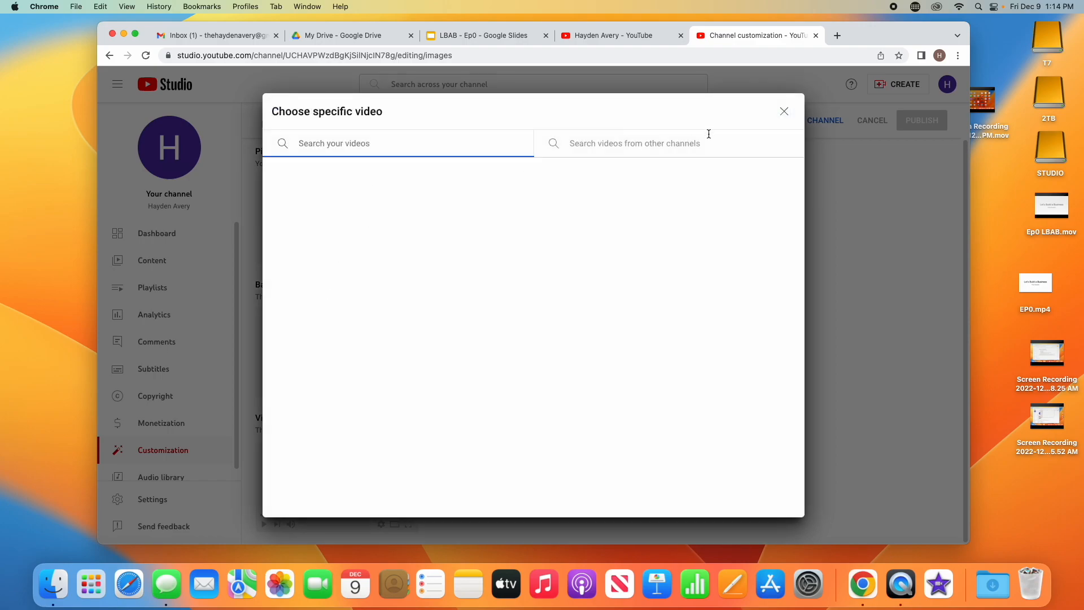
{"action": "left_click", "coordinate": [784, 111]}
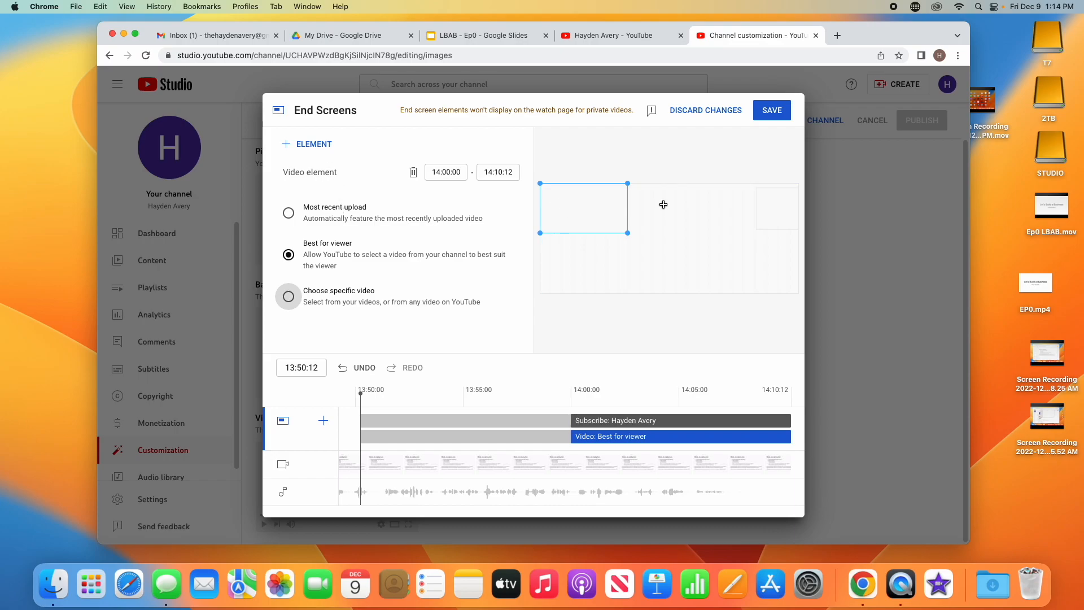
{"action": "left_click", "coordinate": [346, 221]}
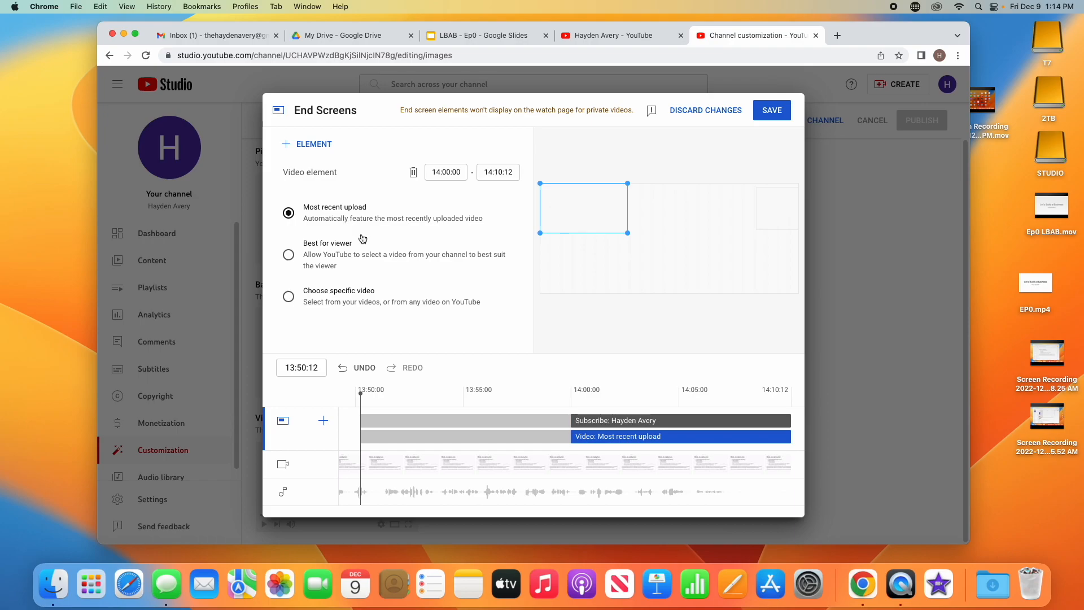
{"action": "left_click", "coordinate": [755, 226]}
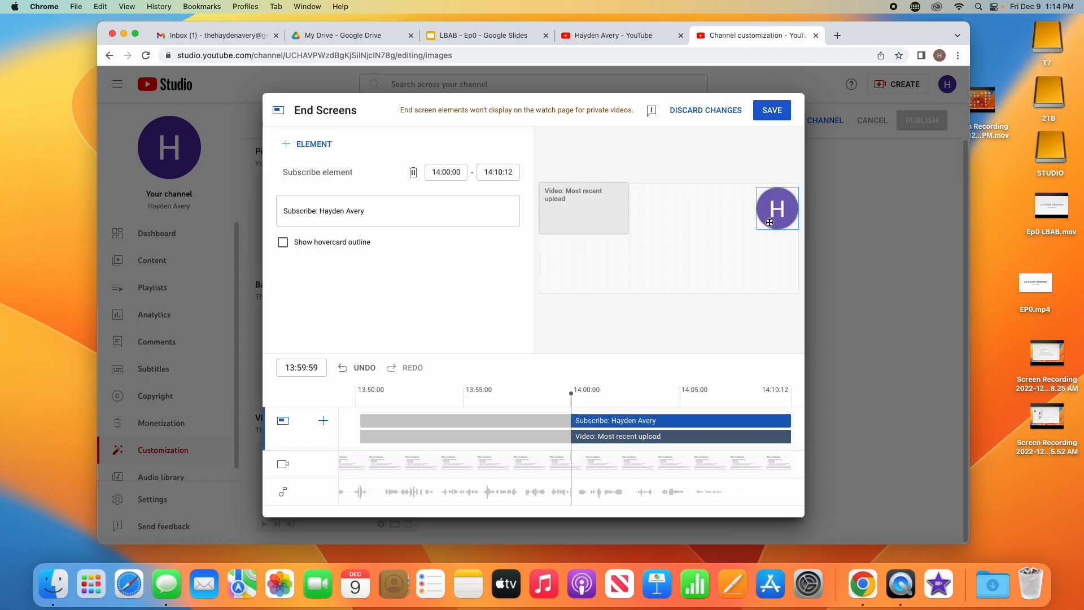
{"action": "left_click", "coordinate": [283, 243]}
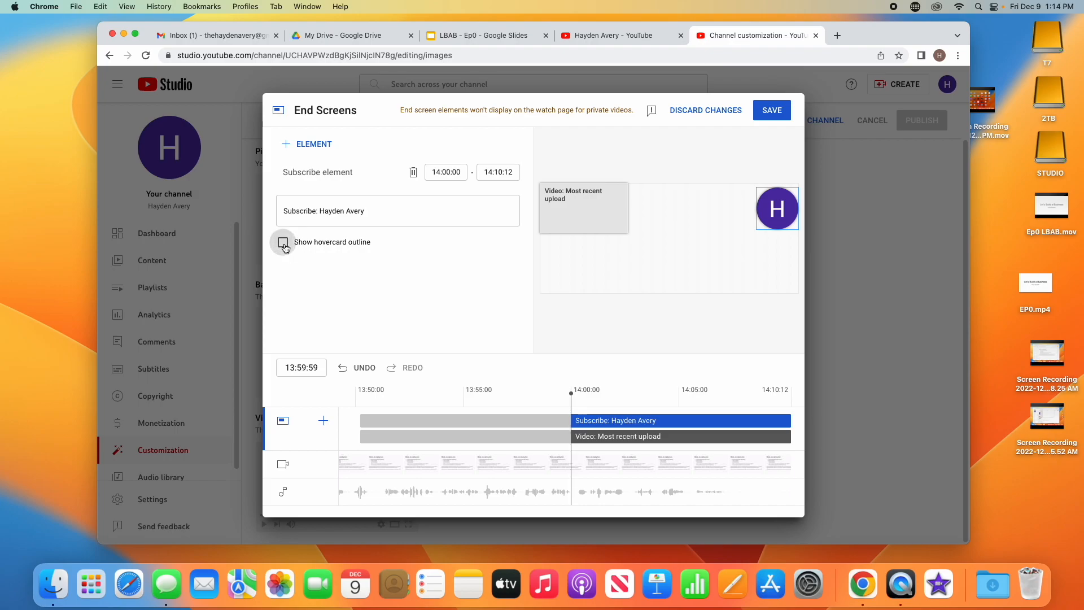
{"action": "left_click", "coordinate": [283, 243]}
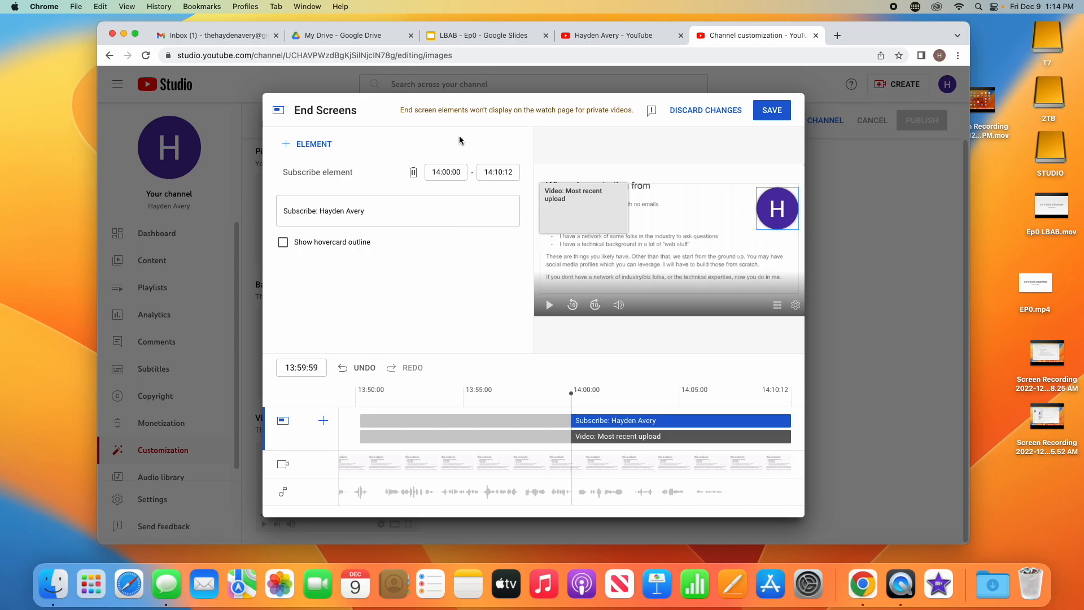
{"action": "left_click", "coordinate": [765, 111]}
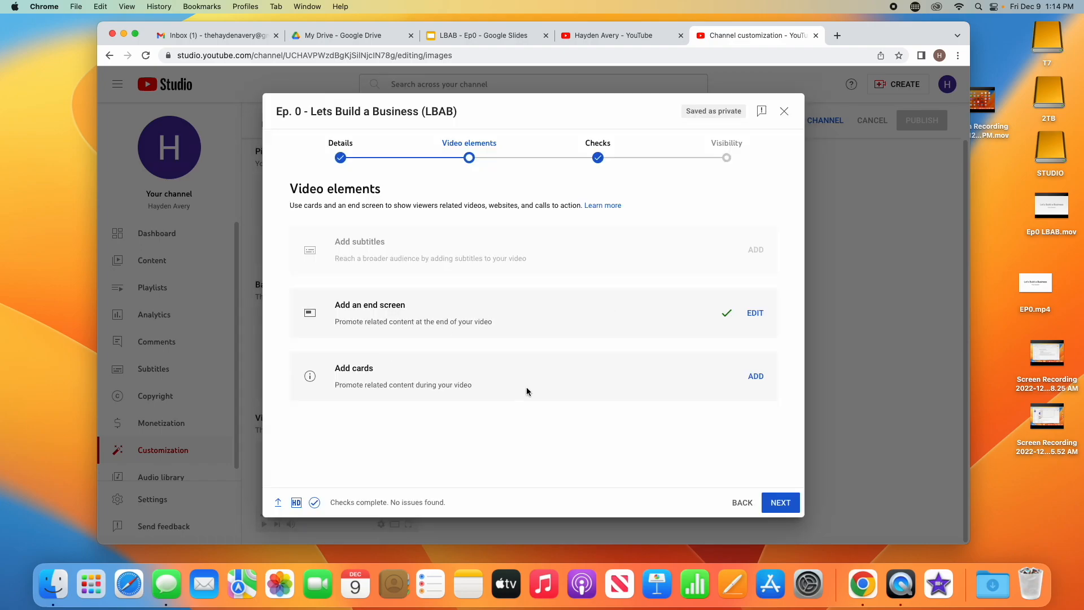
Step: Advance the Ep. 0 upload through Checks, dismissing the 'Introducing checks' popup, to Visibility
{"action": "left_click", "coordinate": [781, 502]}
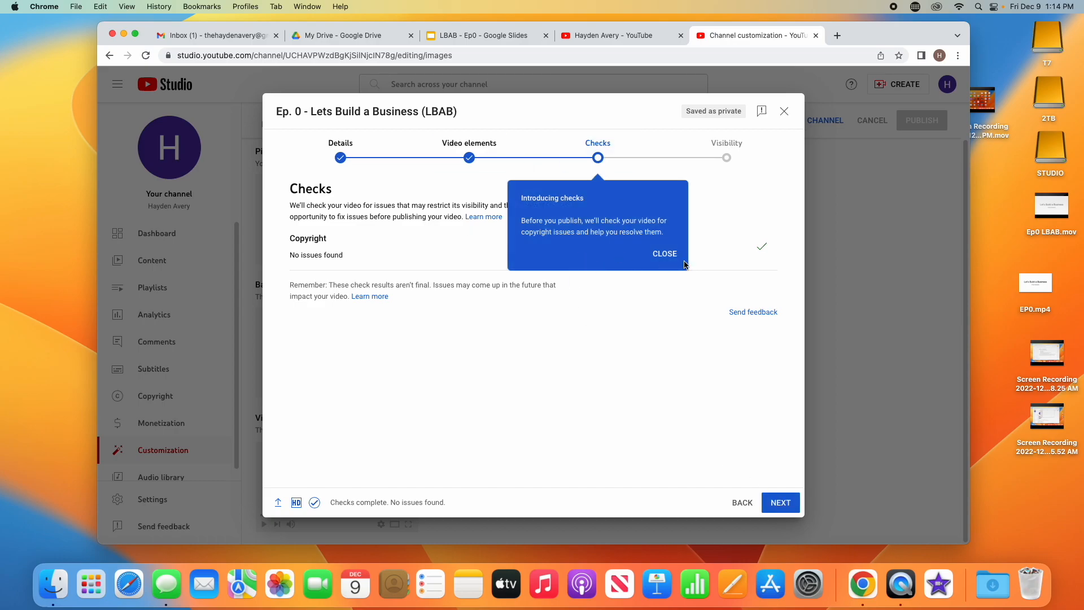
{"action": "left_click", "coordinate": [665, 255]}
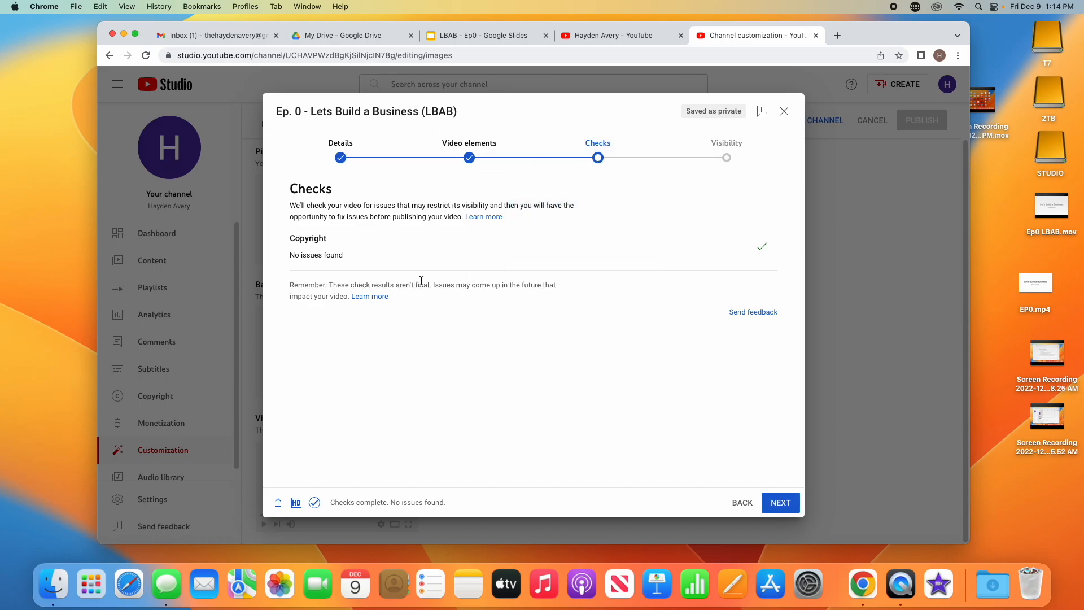
{"action": "left_click", "coordinate": [778, 504]}
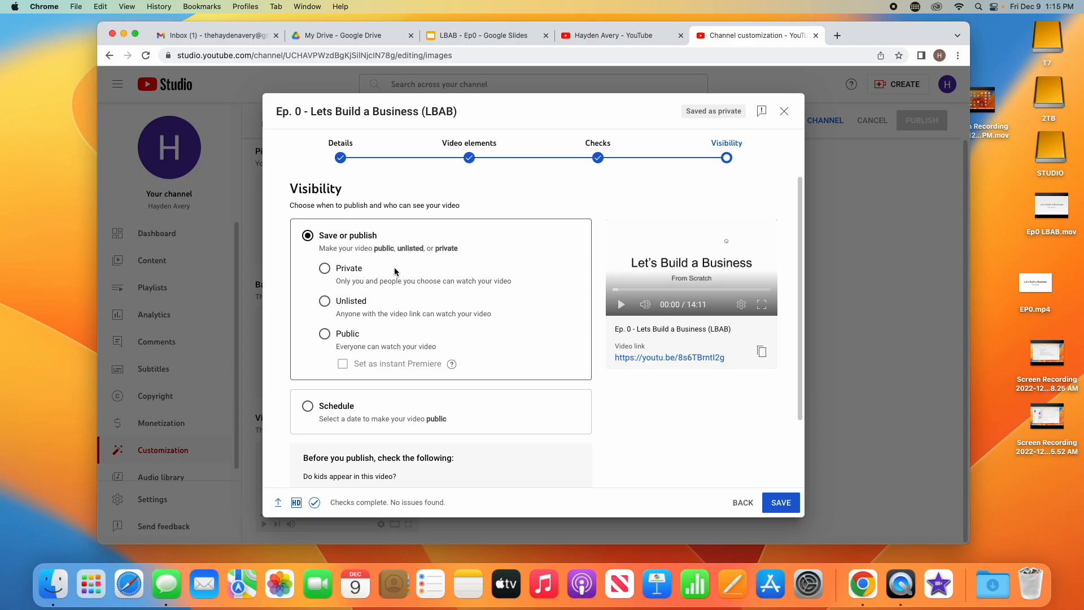
Step: Set Ep. 0 to Public, publish it, and close the 'Video published' dialog
{"action": "left_click", "coordinate": [325, 337]}
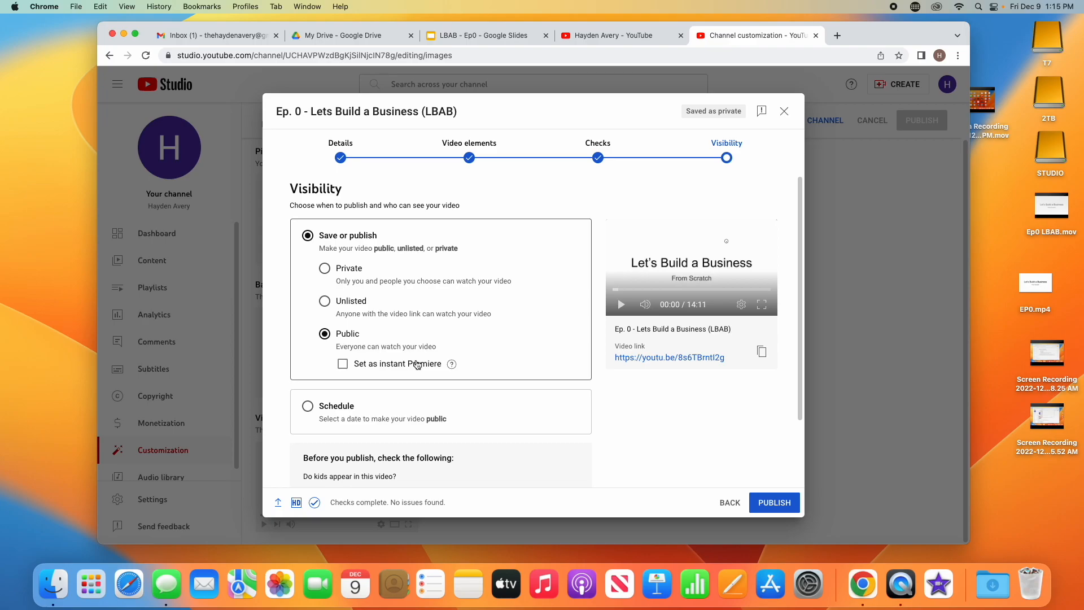
{"action": "left_click", "coordinate": [771, 503]}
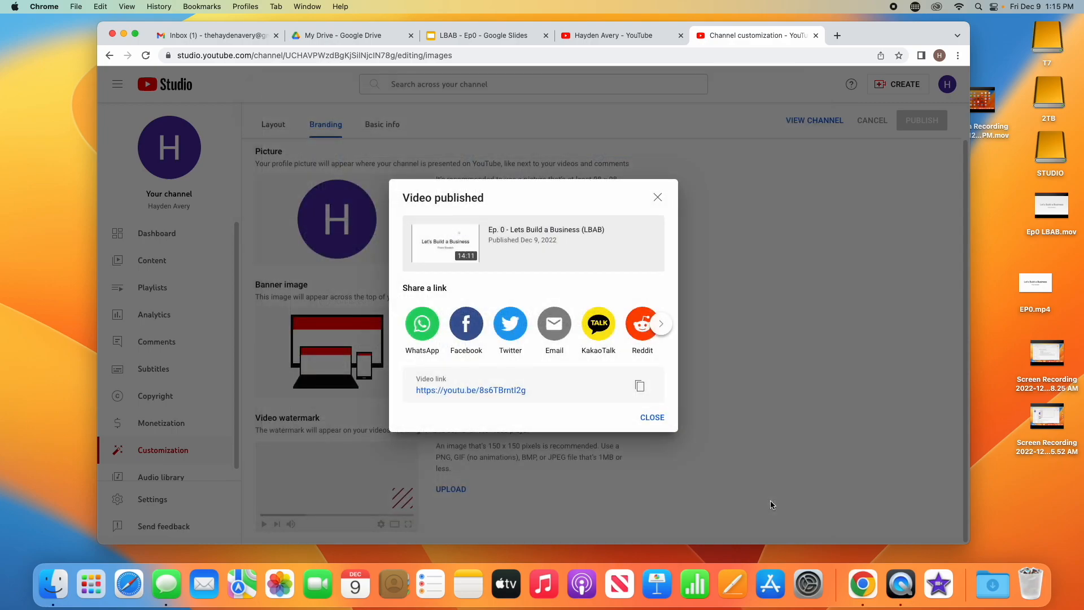
{"action": "left_click", "coordinate": [654, 419]}
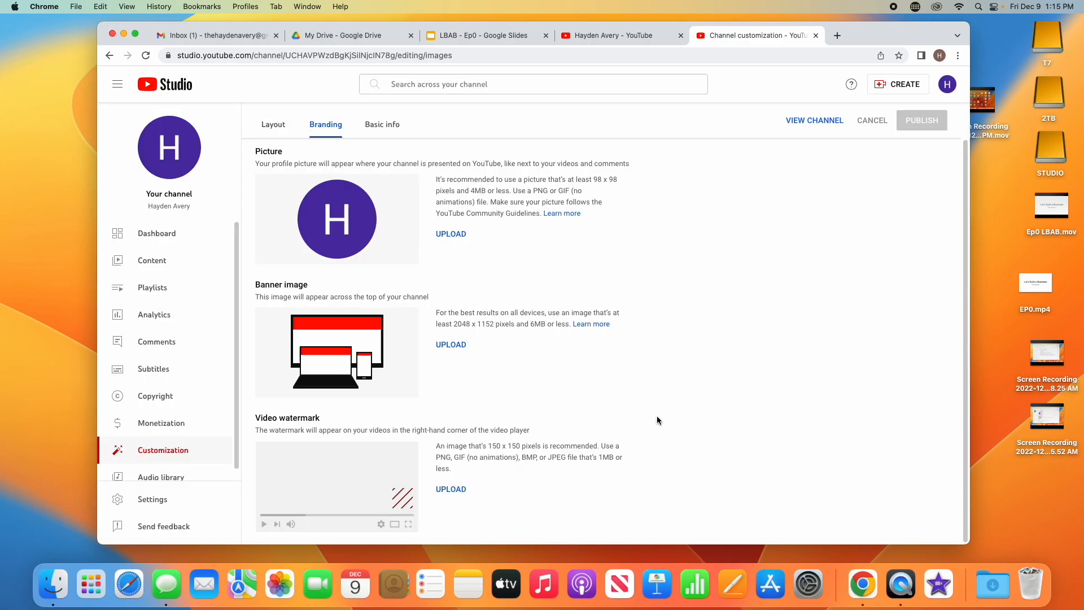
Step: Open Ep. 0 from the channel's Videos tab, dismiss the YouTube TV promo, and pause playback
{"action": "left_click", "coordinate": [814, 121]}
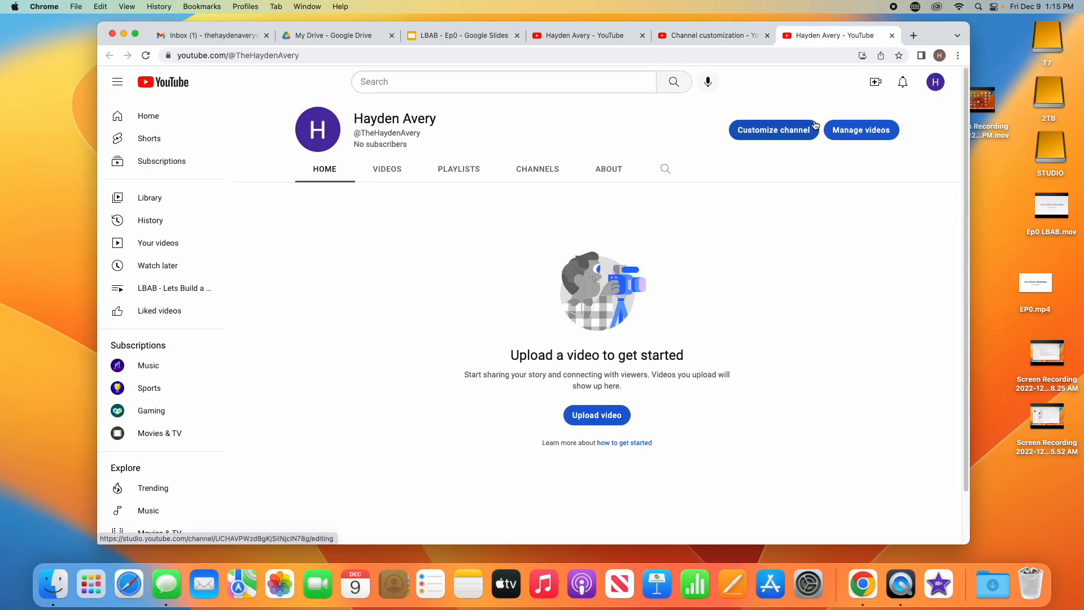
{"action": "left_click", "coordinate": [387, 179]}
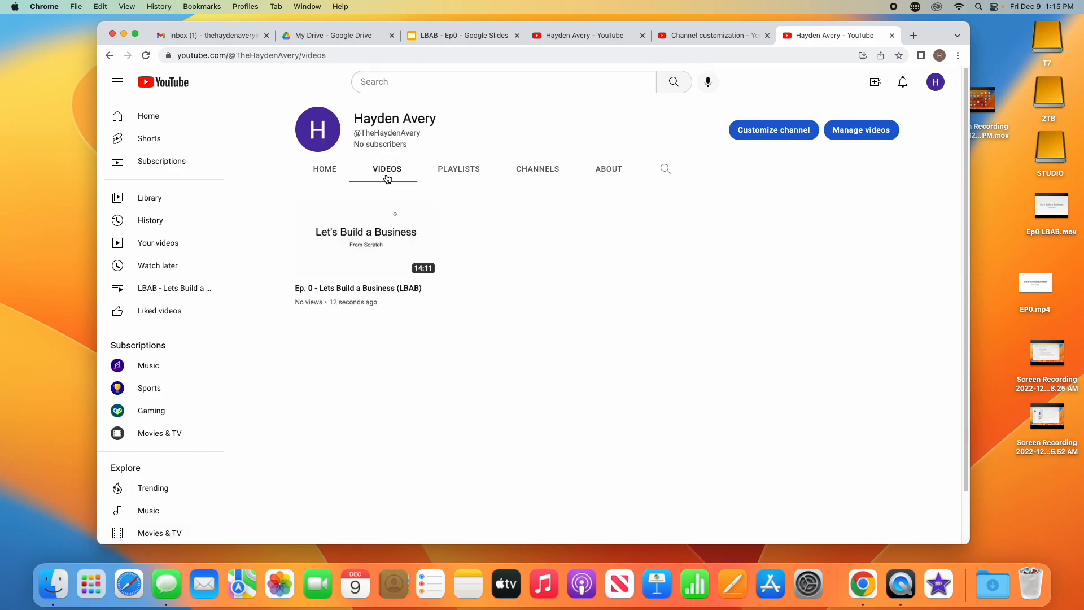
{"action": "left_click", "coordinate": [374, 233]}
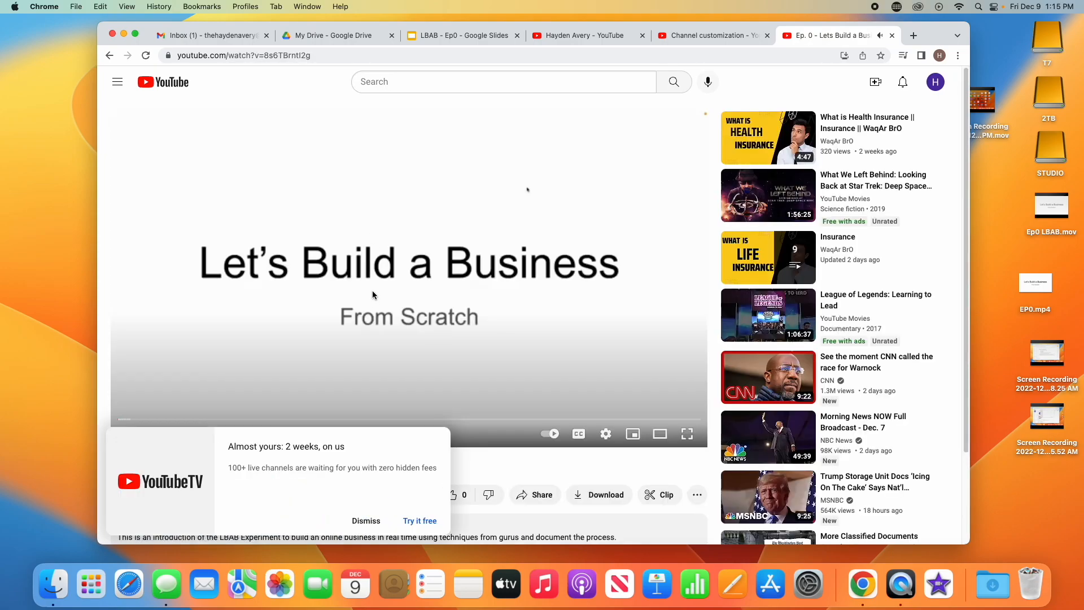
{"action": "left_click", "coordinate": [366, 521]}
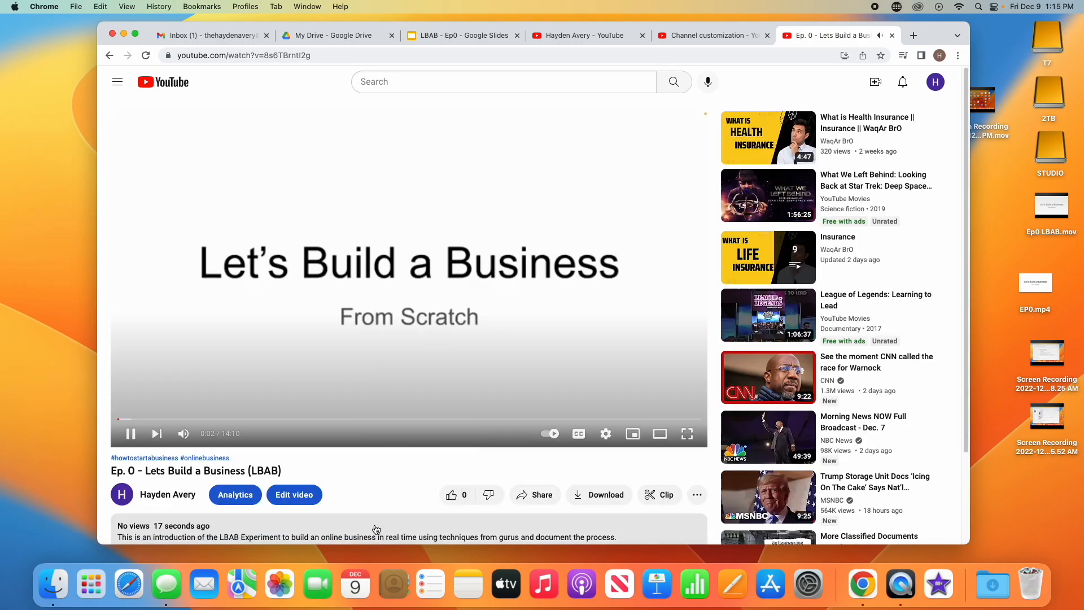
{"action": "left_click", "coordinate": [130, 433]}
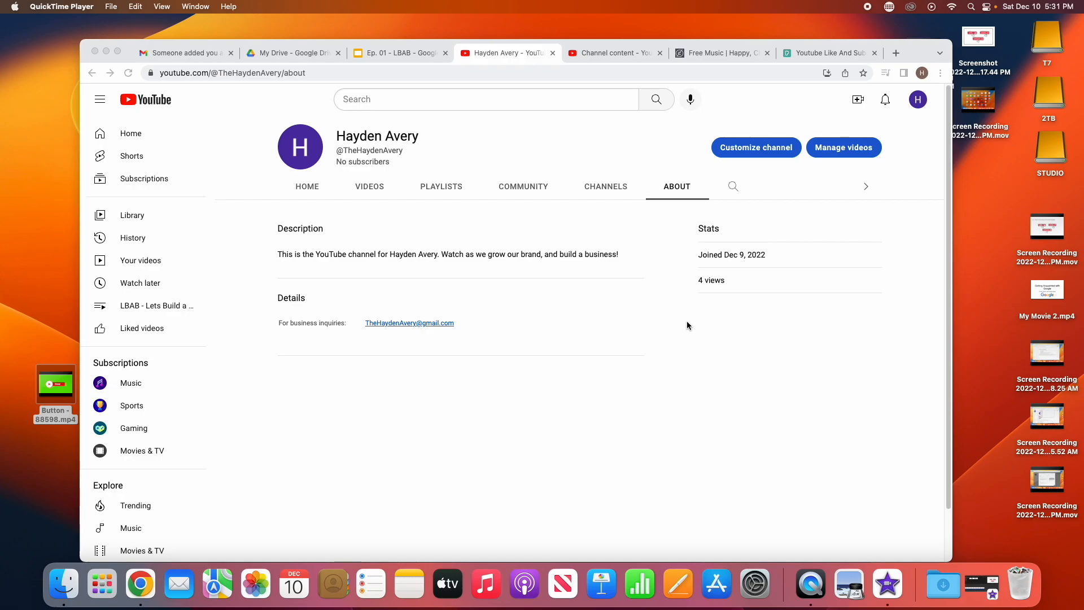
Step: Load pexels.com in a new browser tab
{"action": "left_click", "coordinate": [804, 53]}
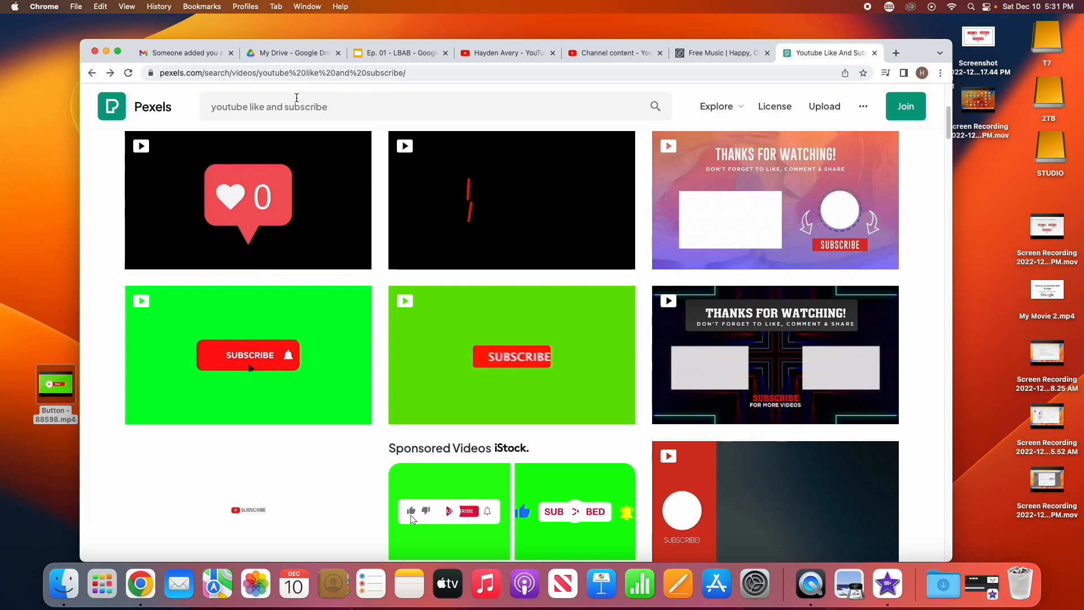
{"action": "left_click", "coordinate": [901, 60]}
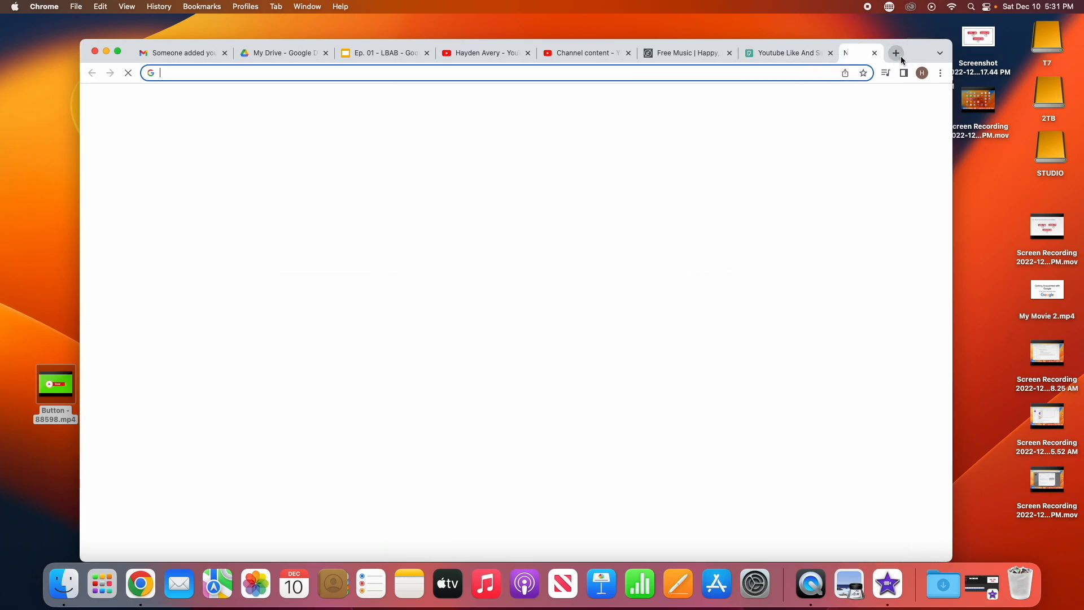
{"action": "type", "text": "pexels.com"}
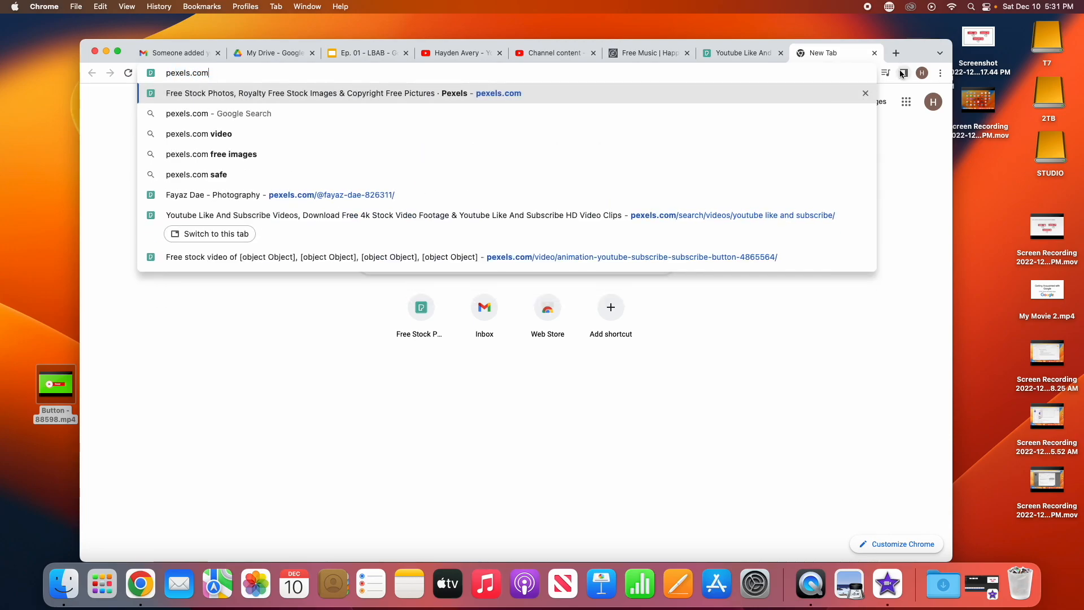
{"action": "key", "text": "Return"}
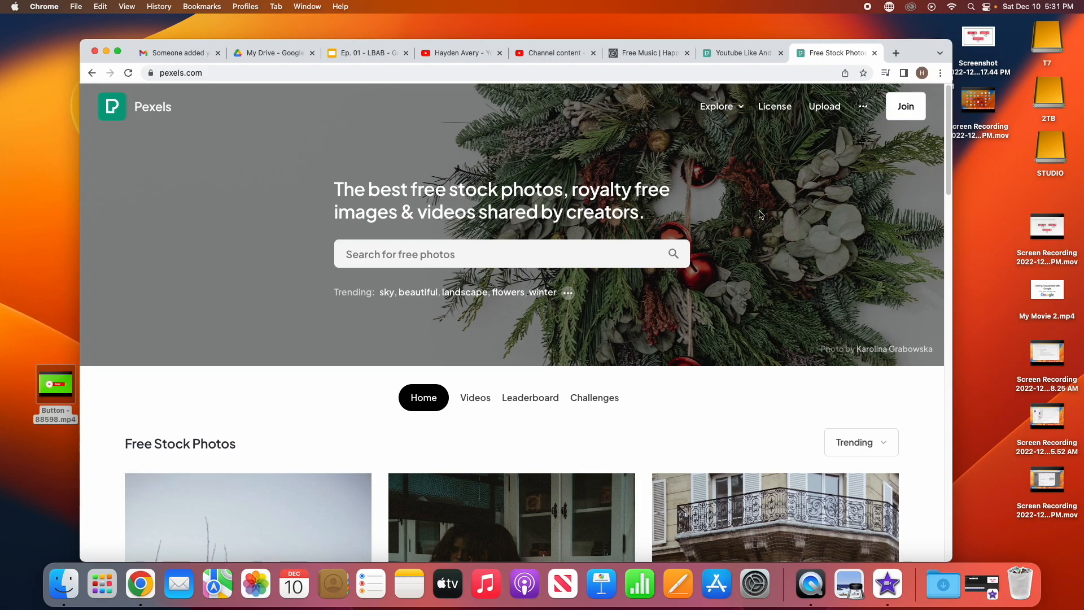
Step: Search Pexels for 'youtube like' and filter the results to videos
{"action": "left_click", "coordinate": [602, 258]}
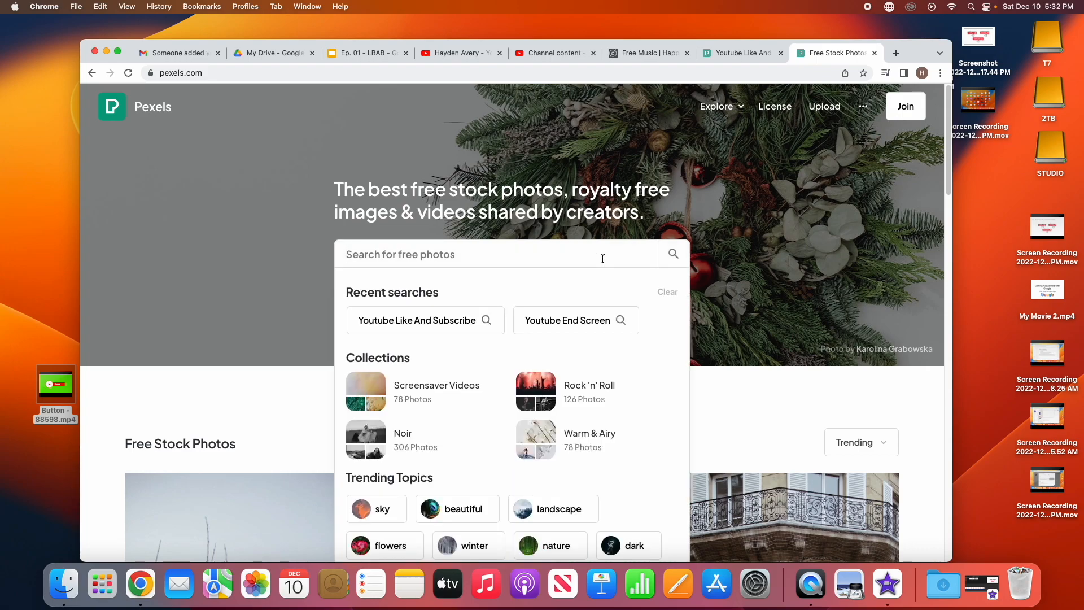
{"action": "type", "text": "youtube like"}
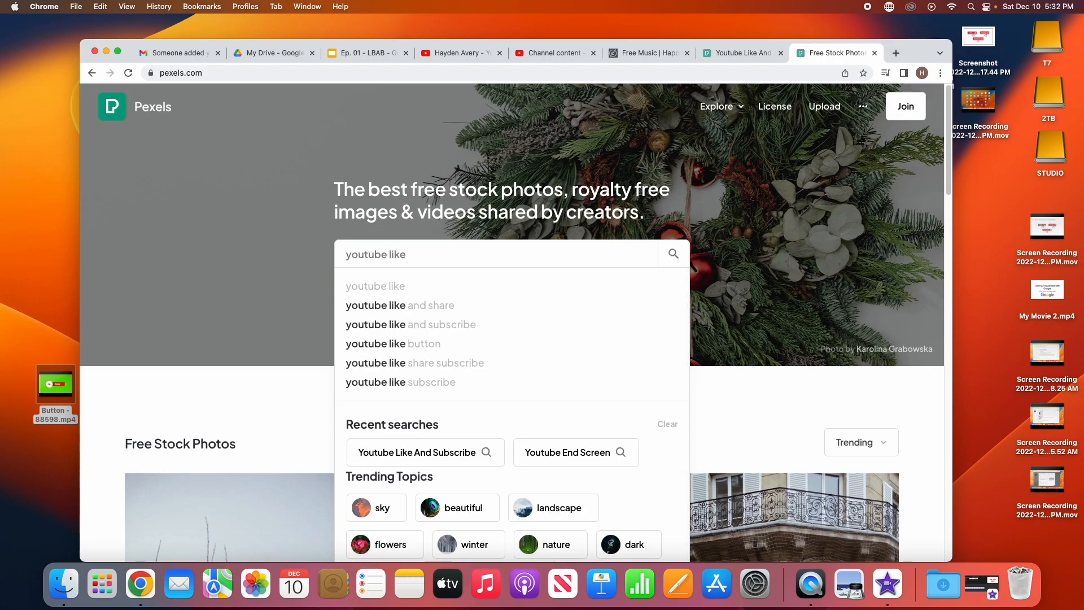
{"action": "left_click", "coordinate": [517, 321]}
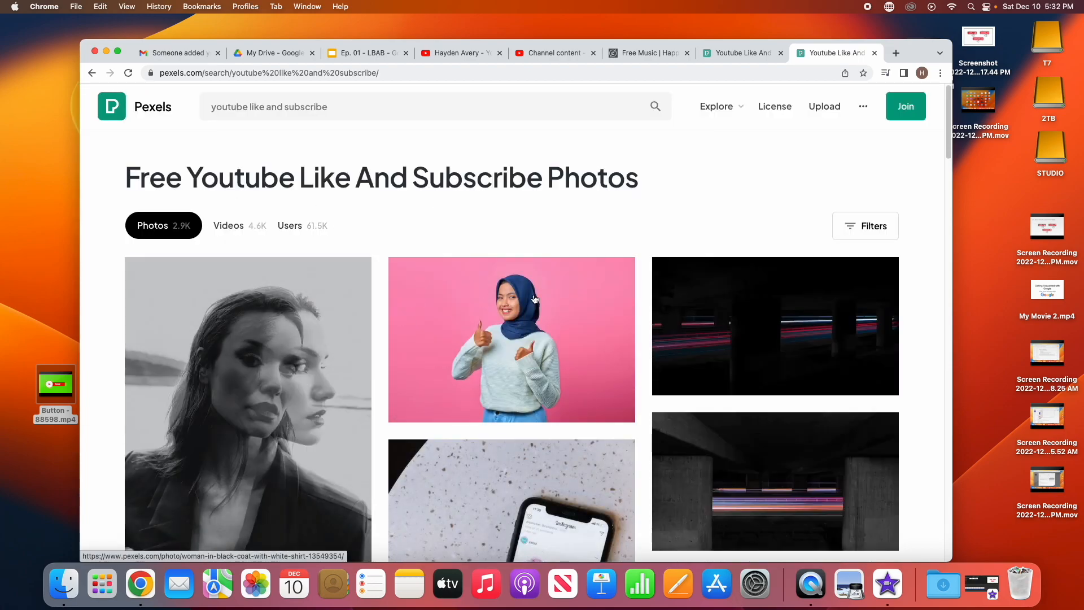
{"action": "scroll", "coordinate": [396, 316], "scroll_direction": "down", "scroll_amount": 10}
{"action": "scroll", "coordinate": [539, 290], "scroll_direction": "up", "scroll_amount": 10}
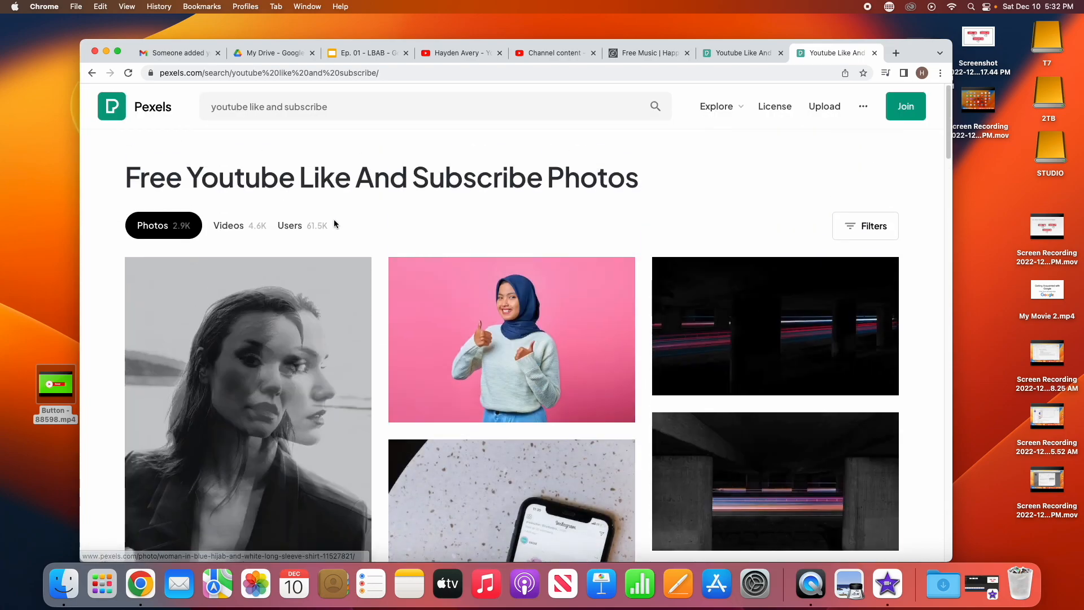
{"action": "left_click", "coordinate": [238, 226]}
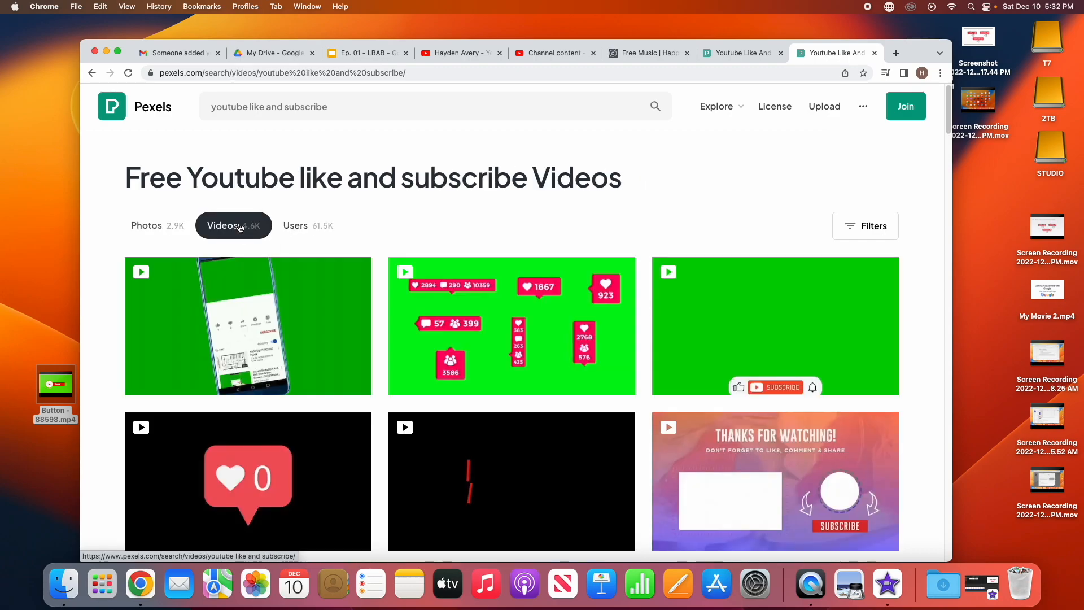
{"action": "scroll", "coordinate": [621, 310], "scroll_direction": "down", "scroll_amount": 6}
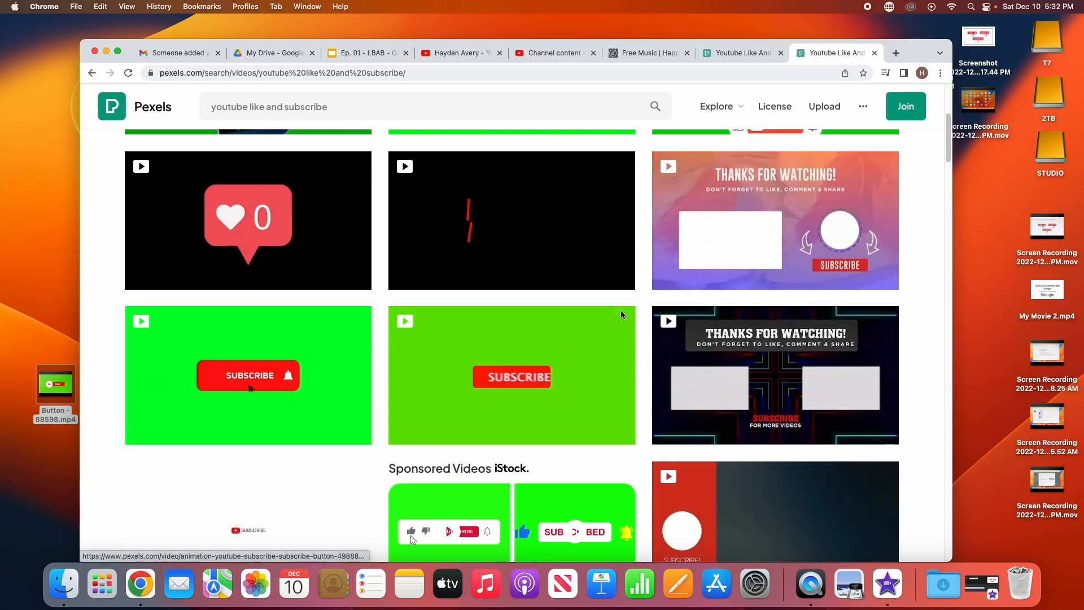
{"action": "scroll", "coordinate": [526, 417], "scroll_direction": "down", "scroll_amount": 1}
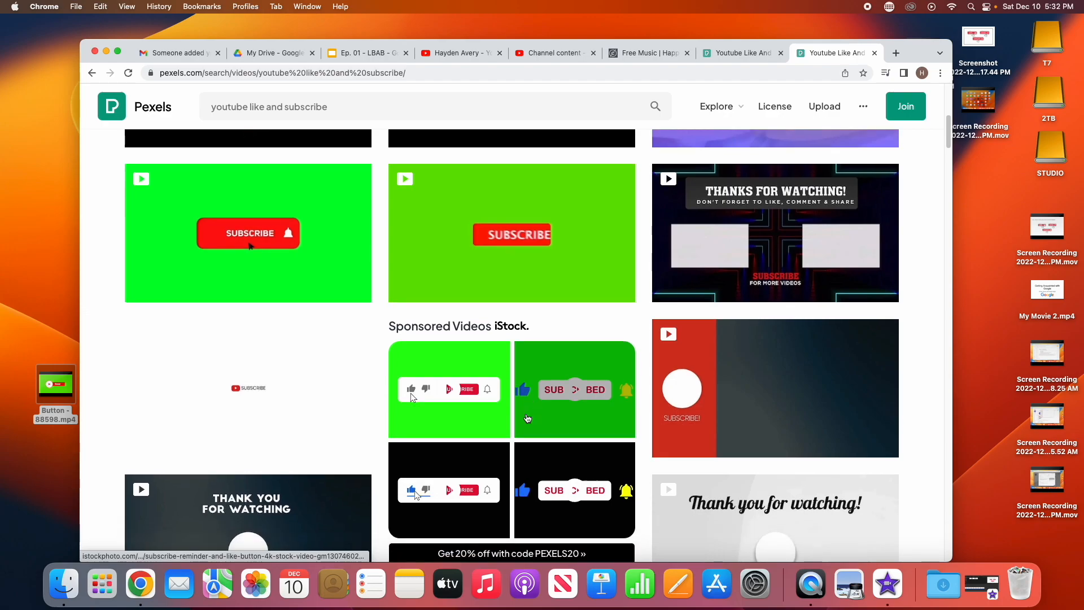
{"action": "scroll", "coordinate": [412, 392], "scroll_direction": "up", "scroll_amount": 6}
{"action": "scroll", "coordinate": [500, 427], "scroll_direction": "down", "scroll_amount": 3}
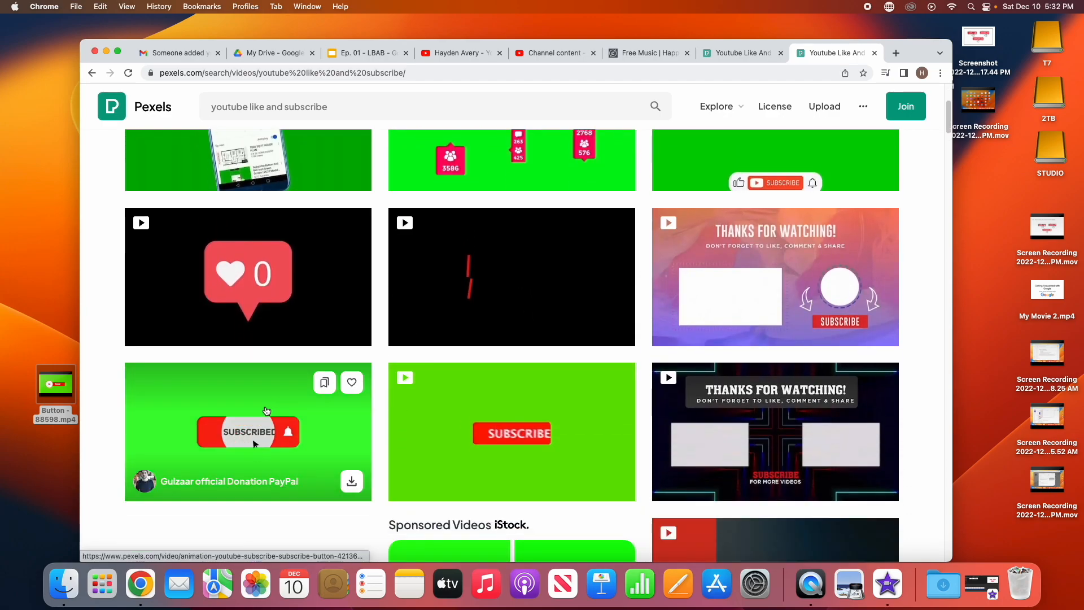
Step: Download the green SUBSCRIBE button video for free and go back to the search results
{"action": "left_click", "coordinate": [266, 406]}
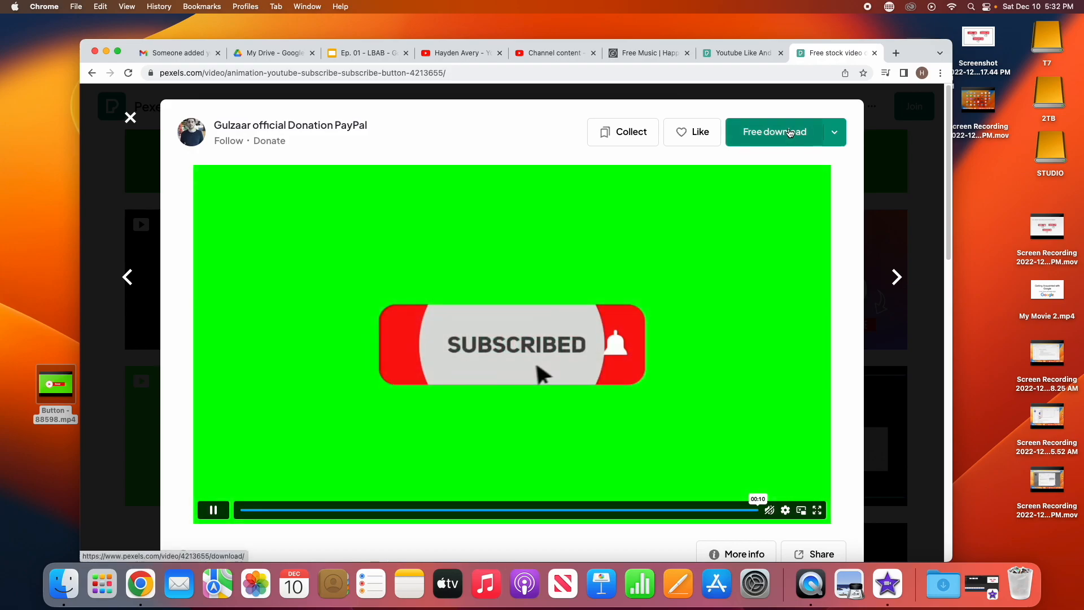
{"action": "left_click", "coordinate": [789, 133]}
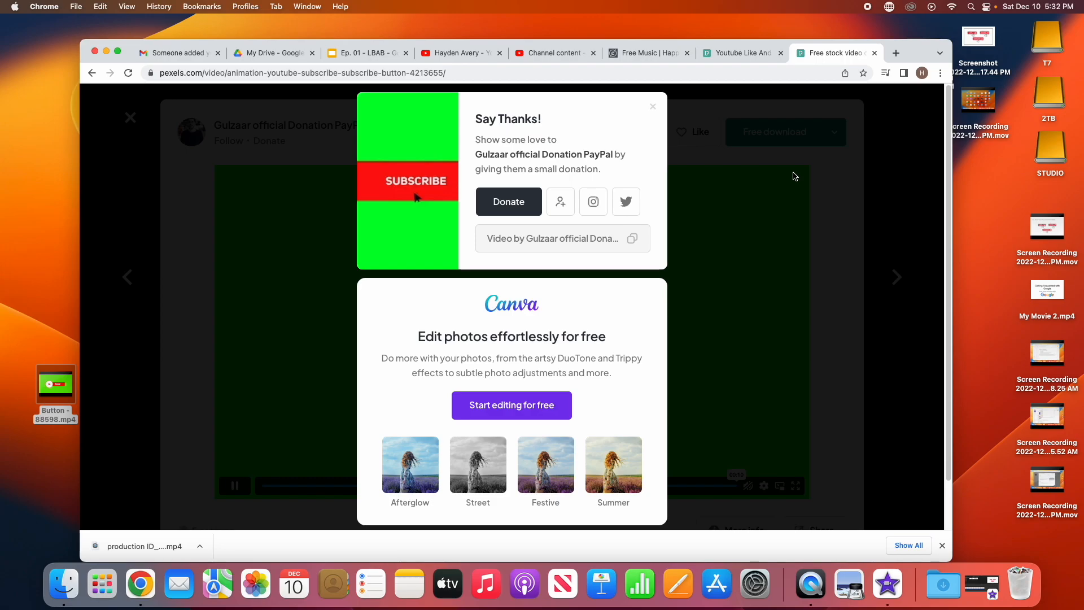
{"action": "left_click", "coordinate": [737, 53]}
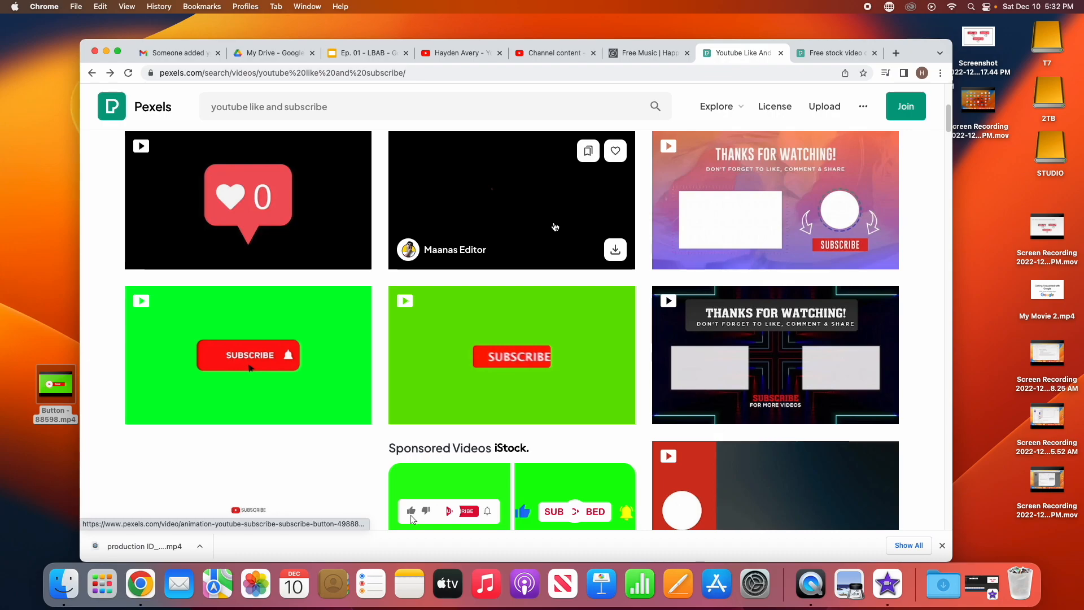
Step: Copy the free-stock-music.com base address and load its home page in a new tab
{"action": "left_click", "coordinate": [625, 53]}
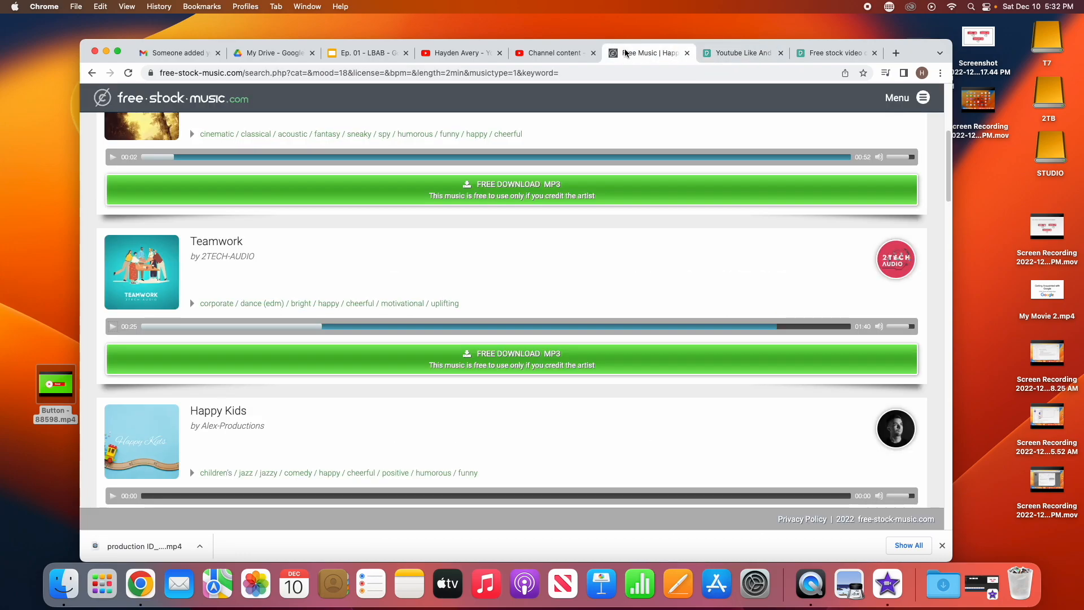
{"action": "left_click_drag", "start_coordinate": [161, 73], "coordinate": [242, 72]}
{"action": "right_click", "coordinate": [242, 72]}
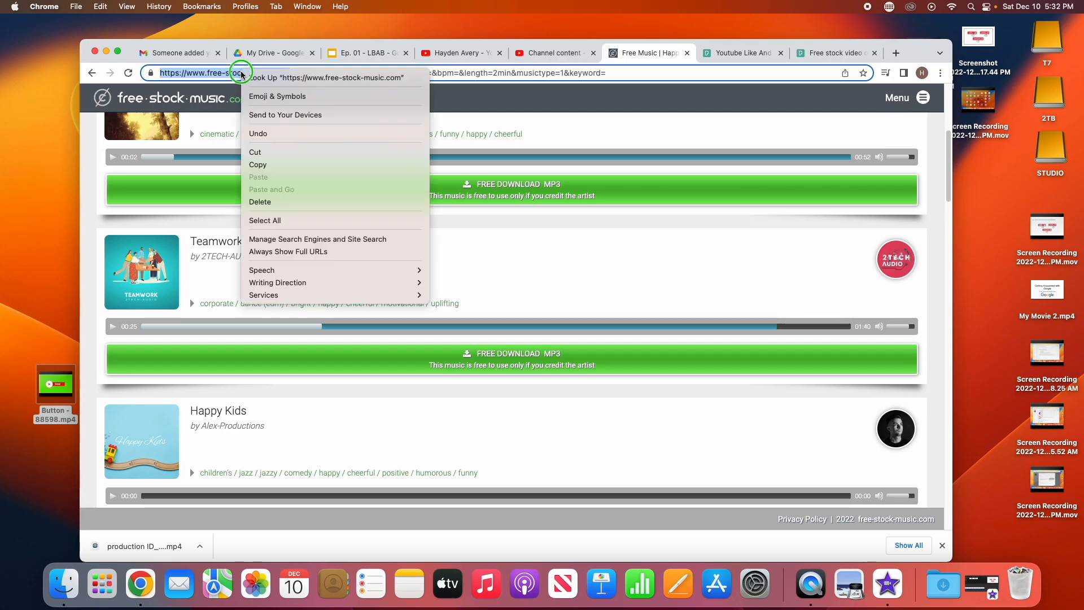
{"action": "left_click", "coordinate": [258, 164]}
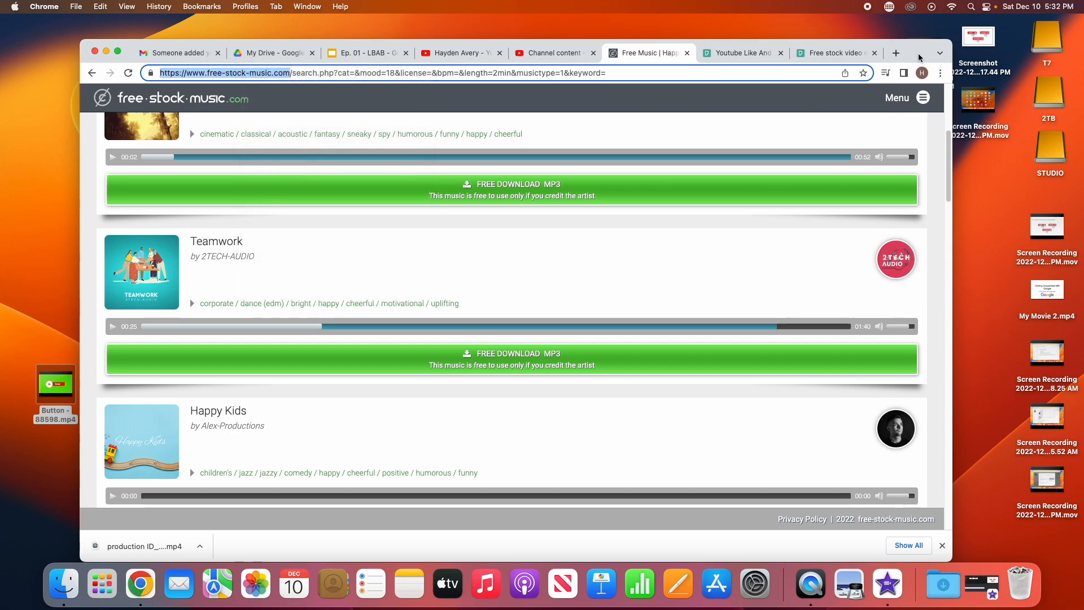
{"action": "left_click", "coordinate": [896, 53]}
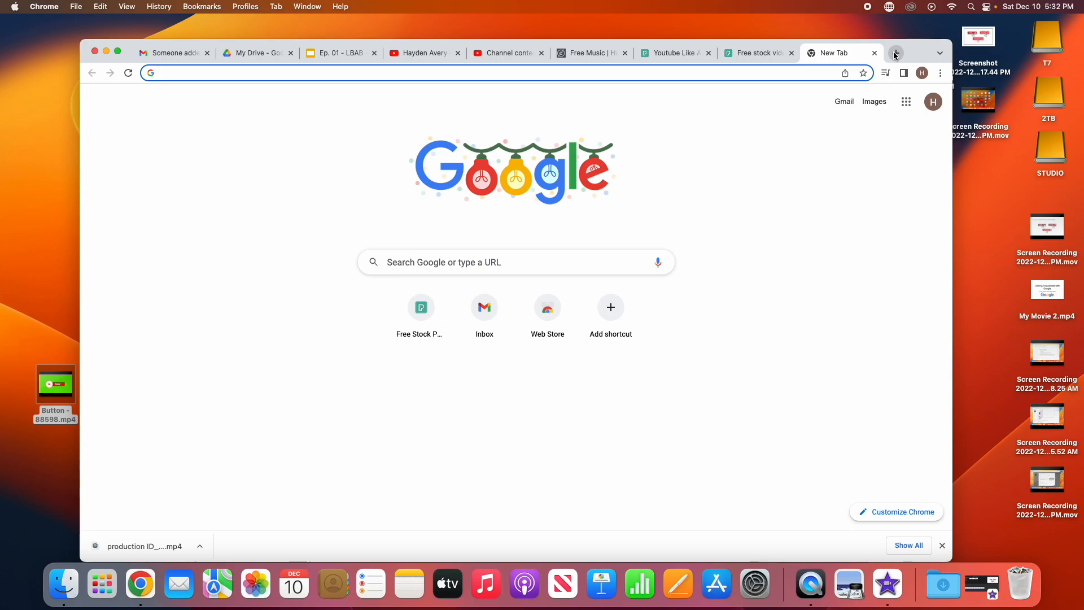
{"action": "key", "text": "super+v"}
{"action": "key", "text": "Return"}
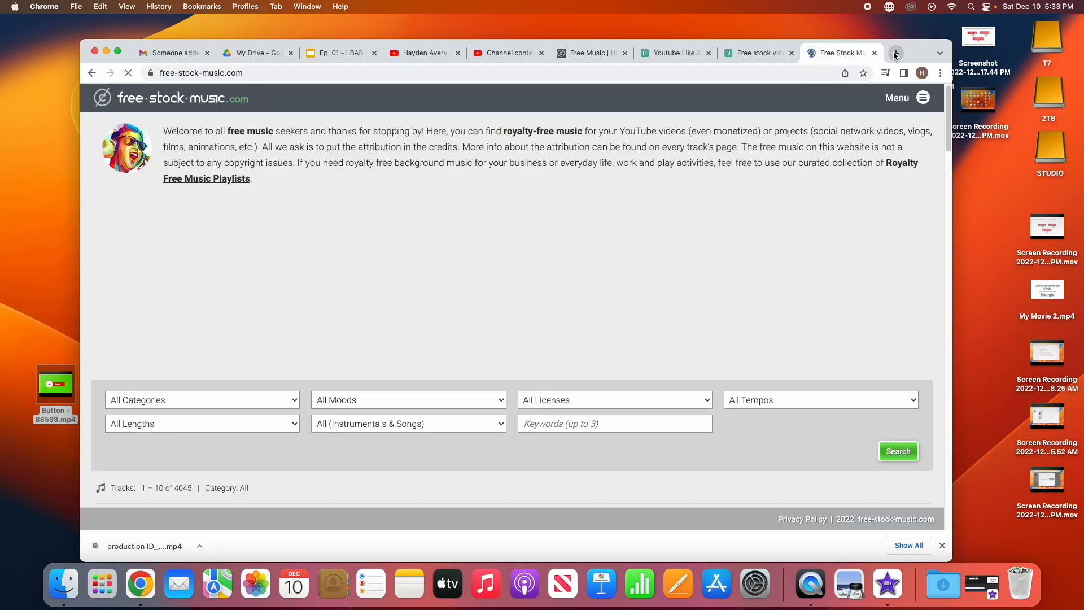
Step: Look over the home page, highlight the credits attribution text, and browse the All Moods list
{"action": "scroll", "coordinate": [661, 163], "scroll_direction": "down", "scroll_amount": 1}
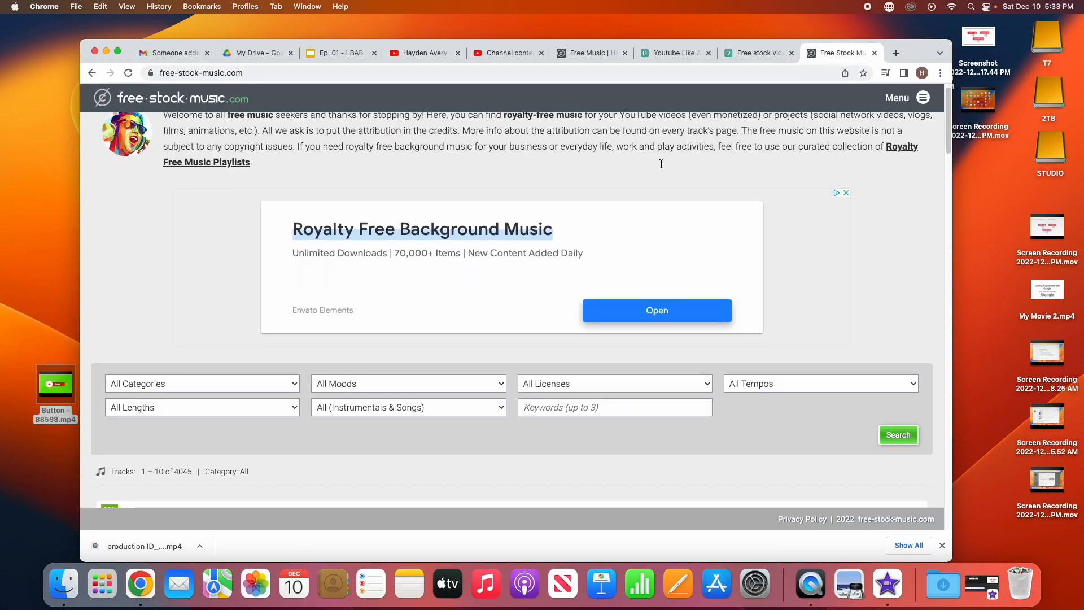
{"action": "scroll", "coordinate": [442, 378], "scroll_direction": "down", "scroll_amount": 5}
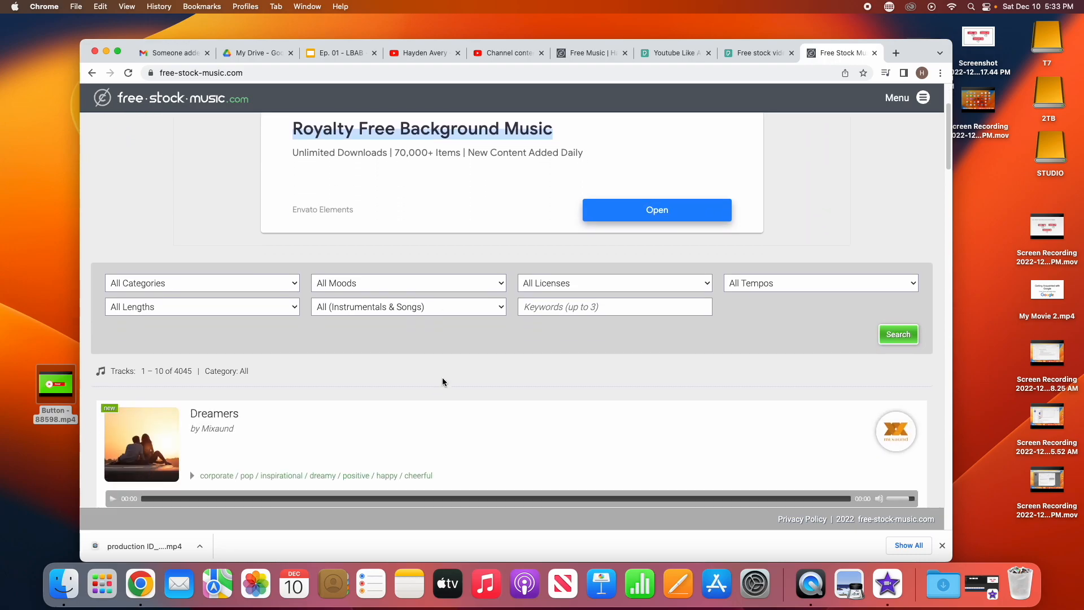
{"action": "scroll", "coordinate": [455, 358], "scroll_direction": "up", "scroll_amount": 5}
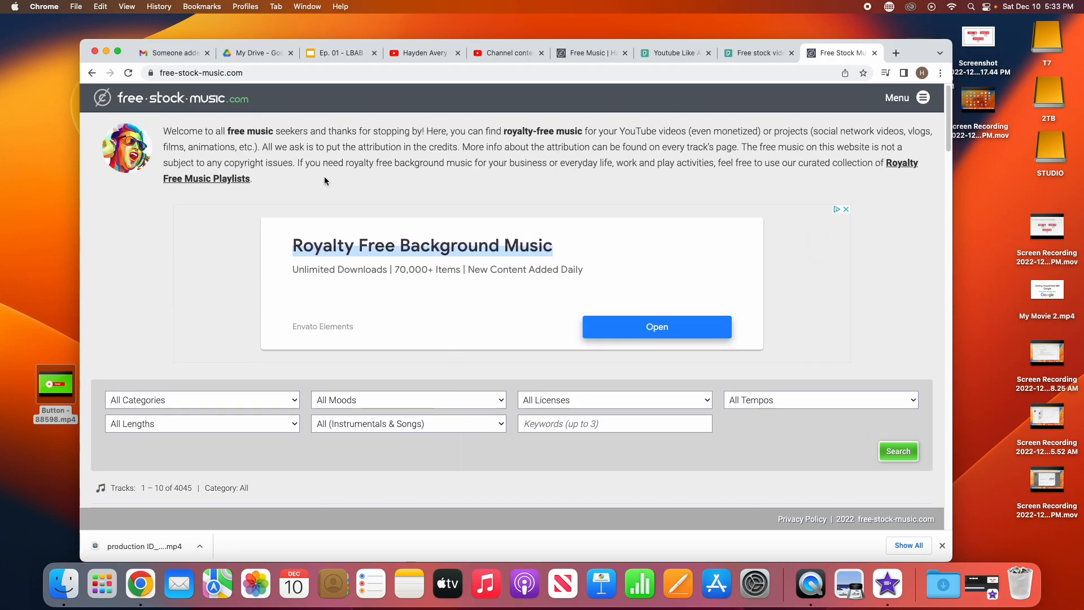
{"action": "left_click_drag", "start_coordinate": [355, 149], "coordinate": [462, 152]}
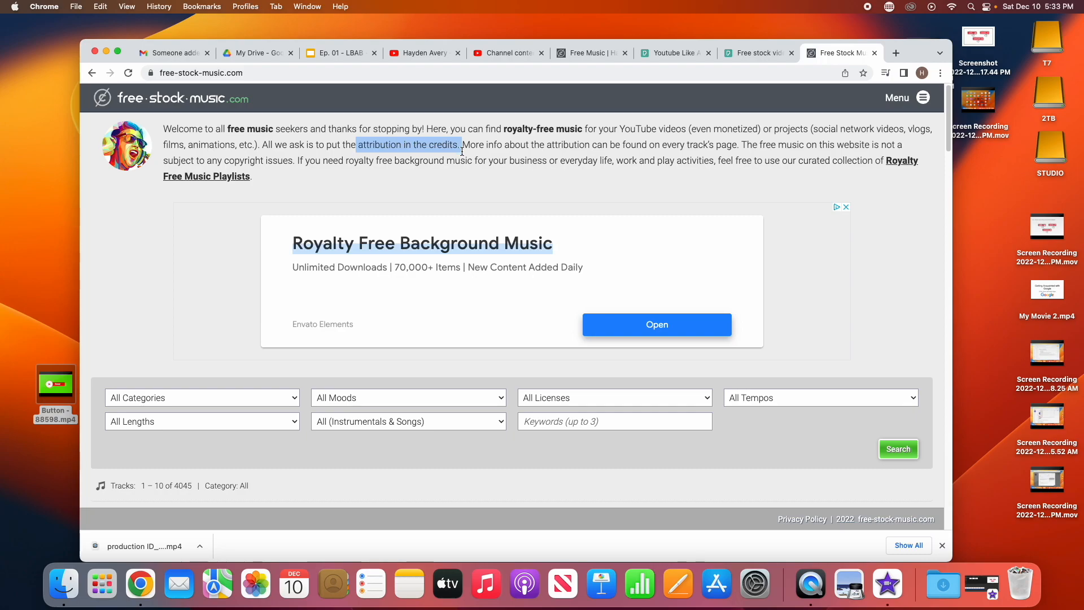
{"action": "scroll", "coordinate": [458, 215], "scroll_direction": "down", "scroll_amount": 2}
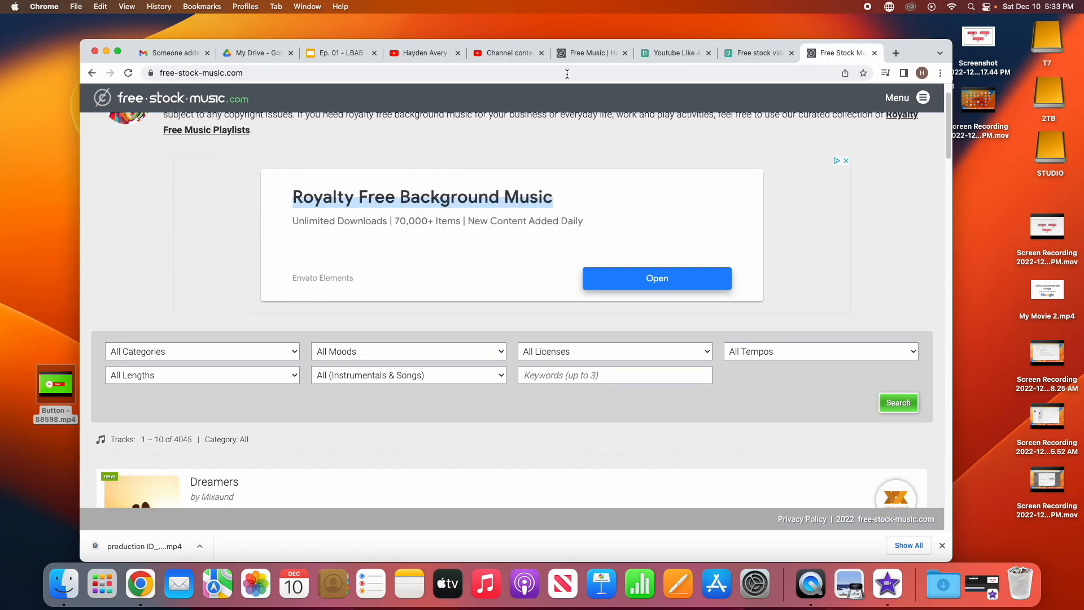
{"action": "left_click", "coordinate": [487, 356]}
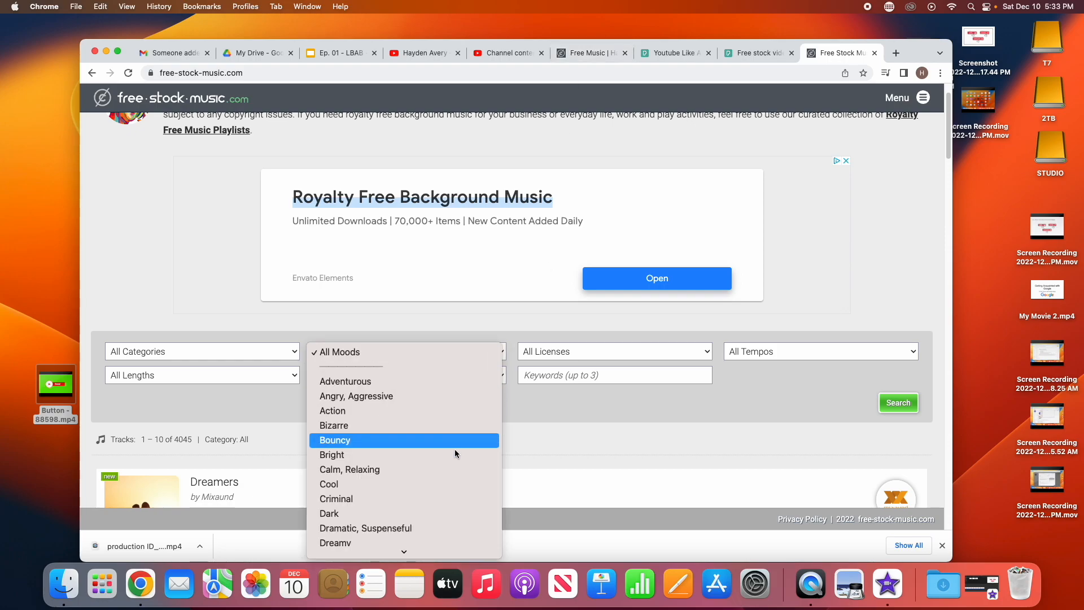
{"action": "scroll", "coordinate": [451, 482], "scroll_direction": "down", "scroll_amount": 4}
{"action": "scroll", "coordinate": [451, 482], "scroll_direction": "down", "scroll_amount": 4}
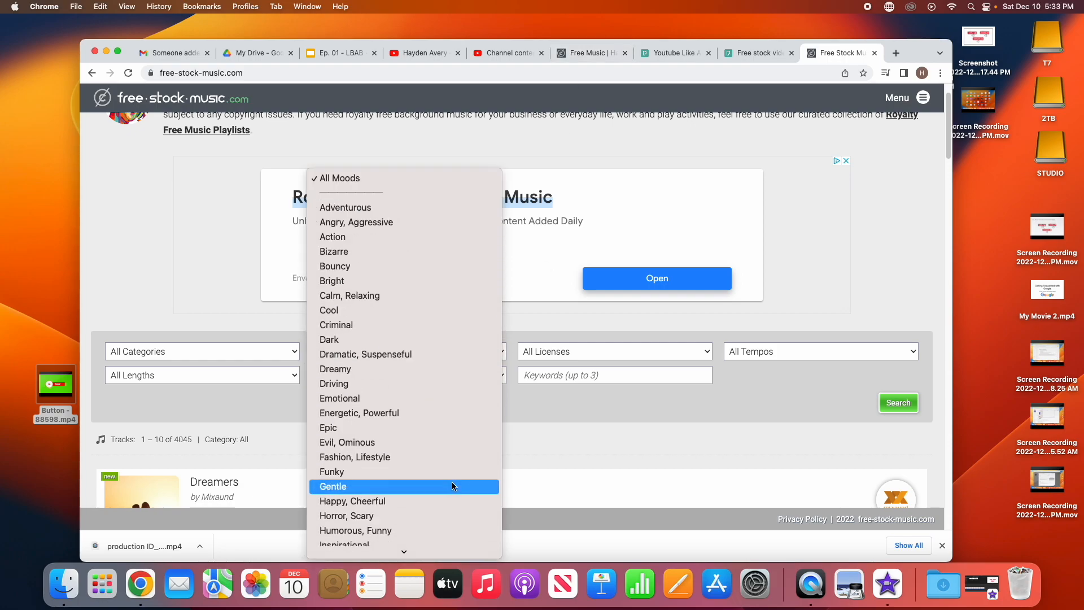
{"action": "scroll", "coordinate": [447, 364], "scroll_direction": "down", "scroll_amount": 2}
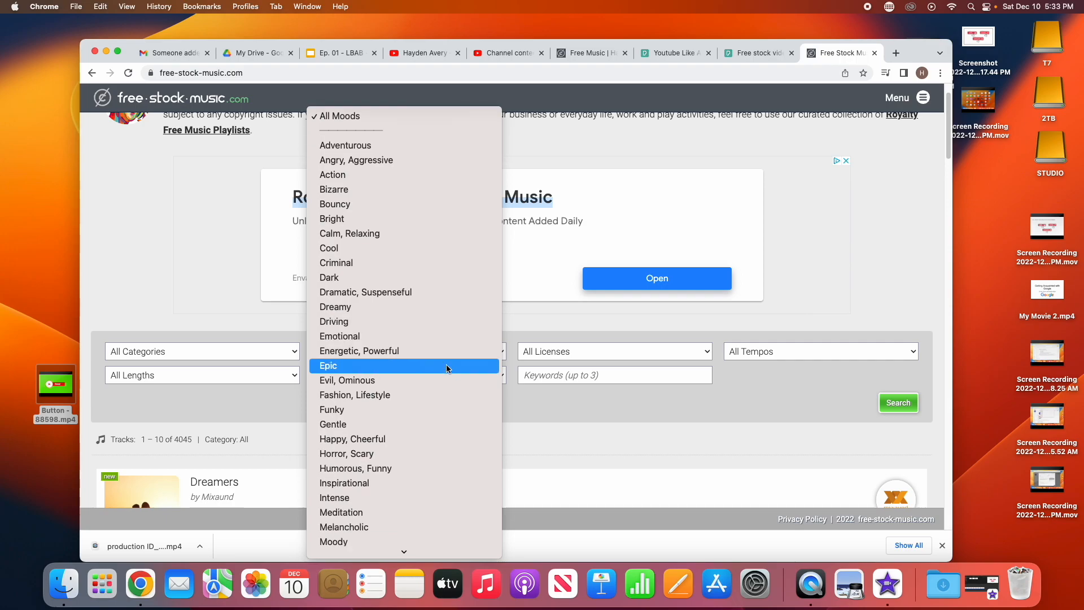
Step: Back on the music results, briefly preview Teamwork, then open its FREE DOWNLOAD MP3 page
{"action": "left_click", "coordinate": [592, 56]}
{"action": "left_click", "coordinate": [592, 56]}
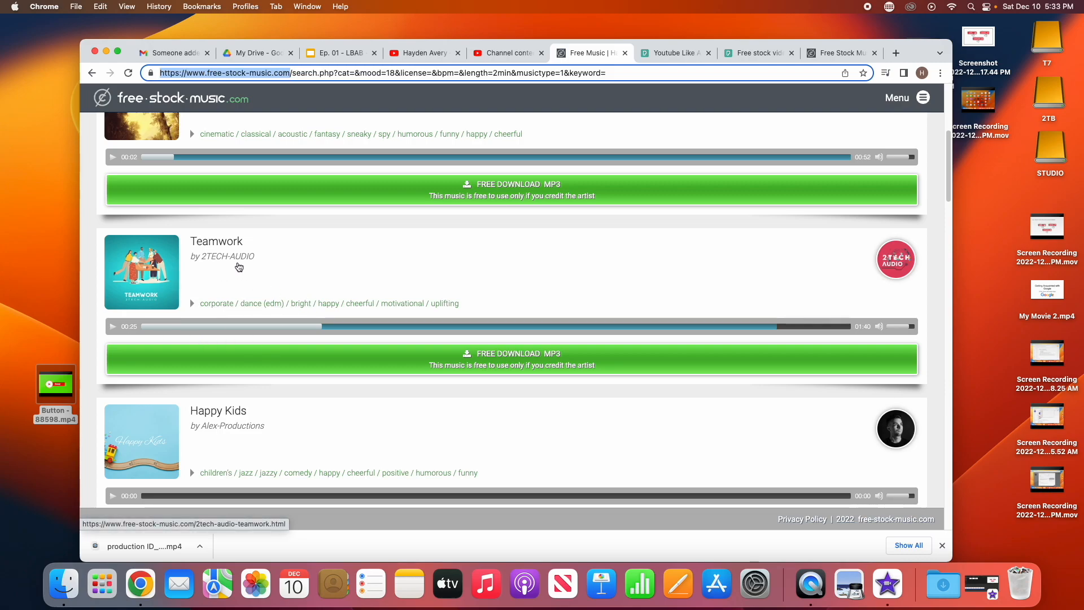
{"action": "left_click", "coordinate": [113, 326]}
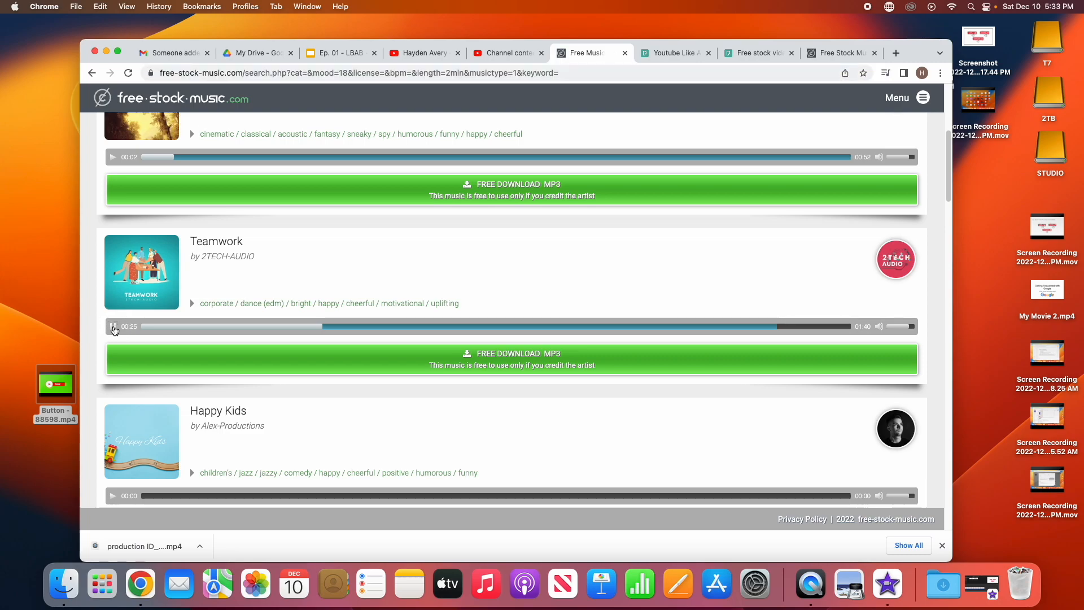
{"action": "left_click", "coordinate": [113, 327]}
{"action": "left_click", "coordinate": [564, 358]}
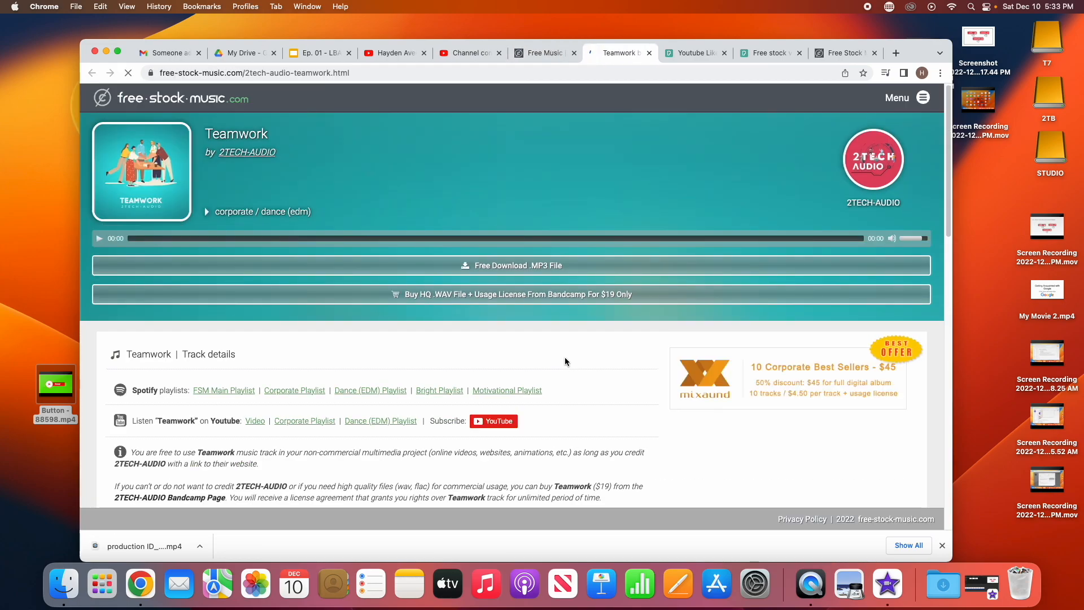
Step: Download Teamwork as an .MP3 file and close the Download Initiated notice
{"action": "left_click", "coordinate": [548, 273]}
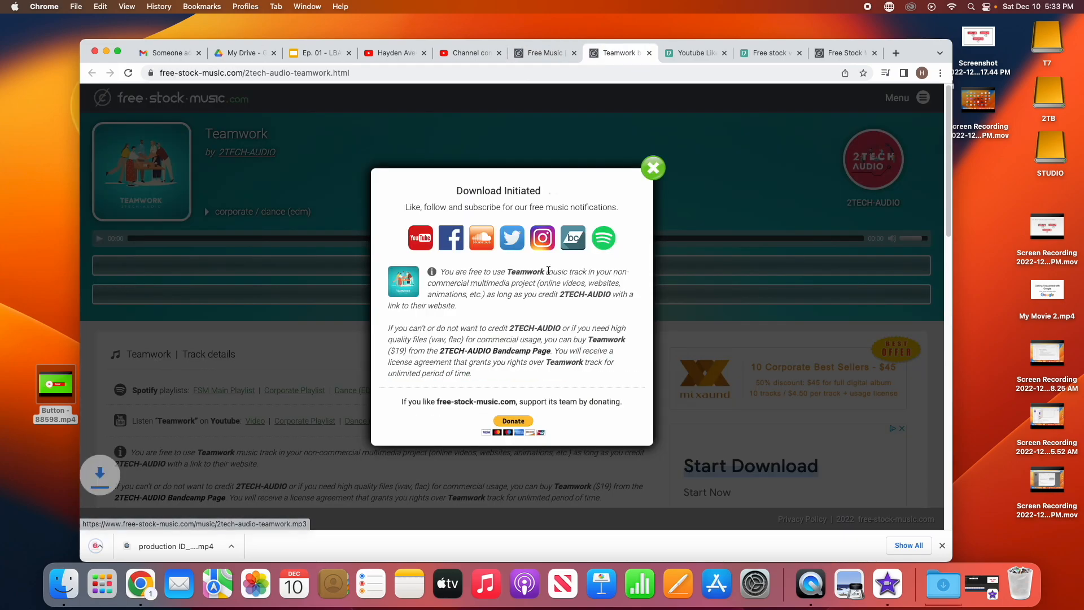
{"action": "left_click", "coordinate": [654, 169]}
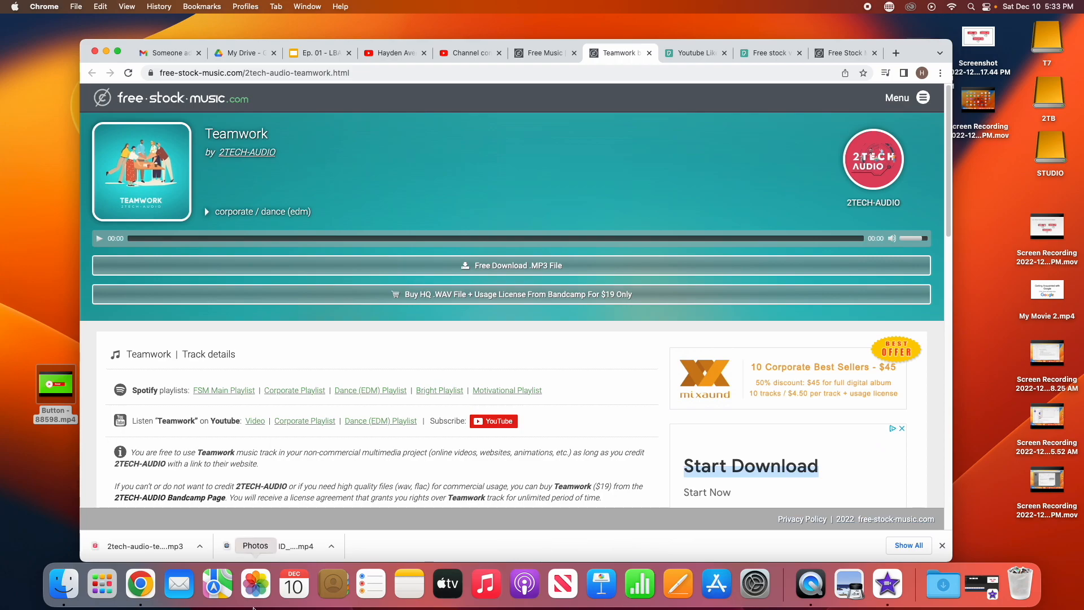
Step: Launch GarageBand from Launchpad and create an Empty Project
{"action": "left_click", "coordinate": [106, 580]}
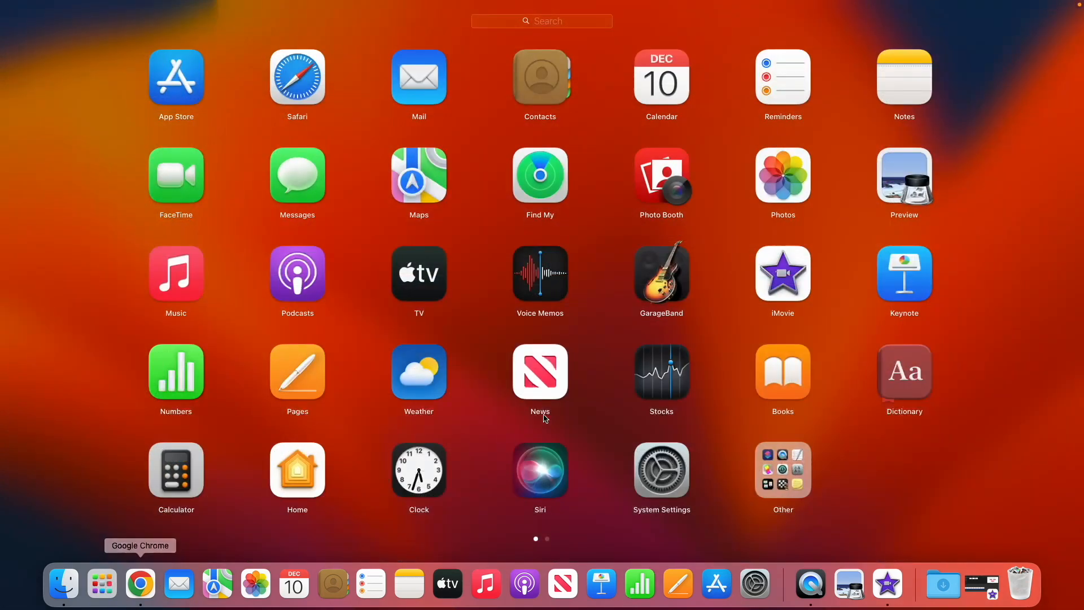
{"action": "left_click", "coordinate": [685, 289]}
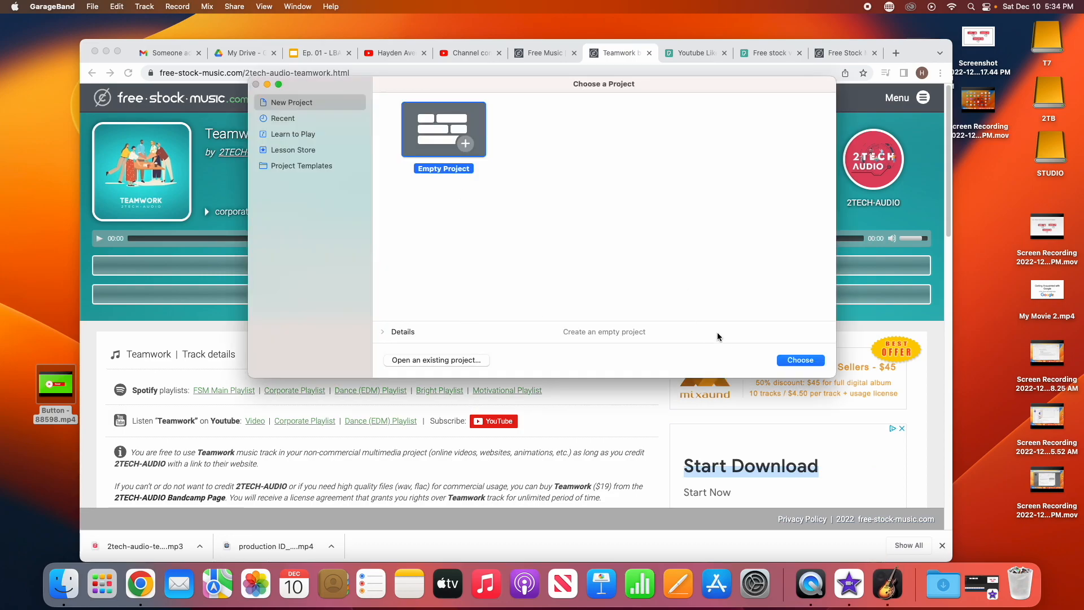
{"action": "left_click", "coordinate": [817, 364]}
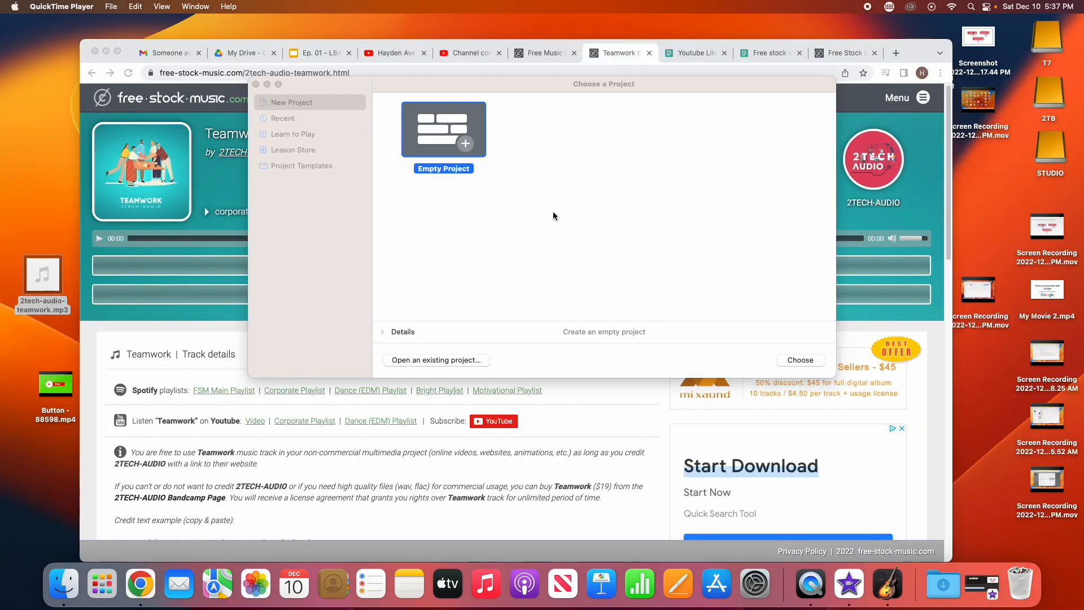
{"action": "left_click", "coordinate": [437, 152]}
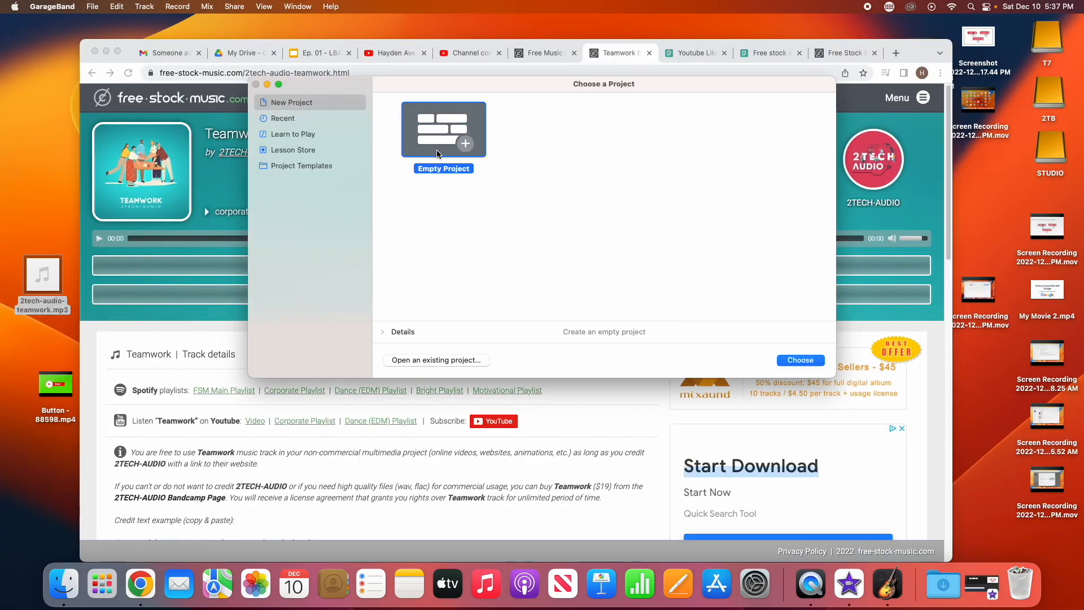
{"action": "left_click", "coordinate": [801, 360]}
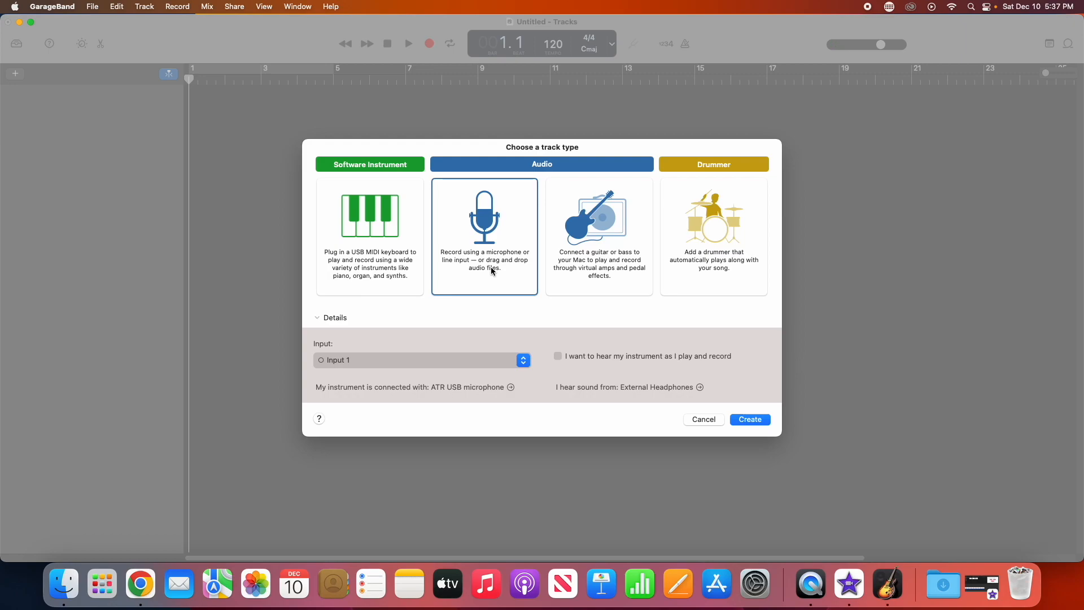
Step: Add an audio track, mute Audio 1, disable metronome and count-in, then drag in 2tech-audio-teamwork.mp3
{"action": "left_click", "coordinate": [749, 420]}
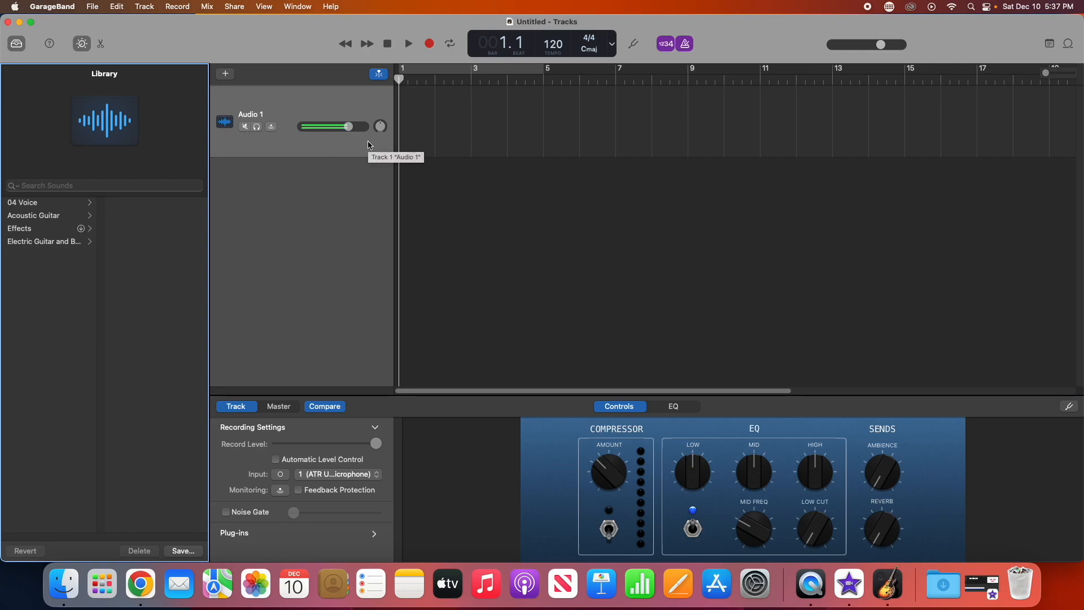
{"action": "left_click", "coordinate": [245, 127]}
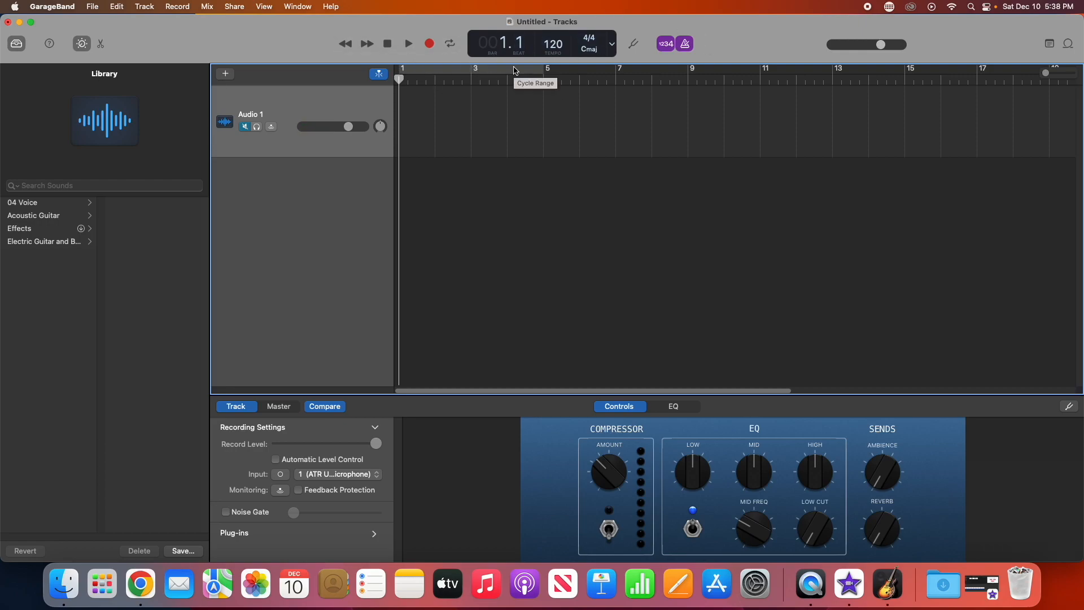
{"action": "left_click", "coordinate": [685, 44]}
{"action": "left_click", "coordinate": [669, 46]}
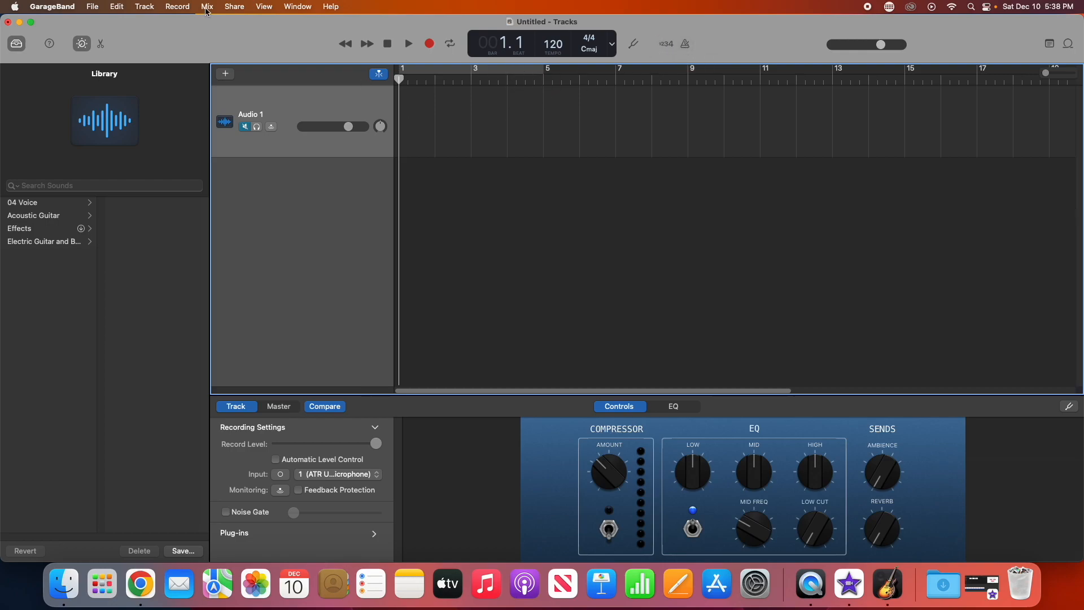
{"action": "left_click_drag", "start_coordinate": [197, 28], "coordinate": [277, 29]}
{"action": "left_click_drag", "start_coordinate": [43, 263], "coordinate": [486, 200]}
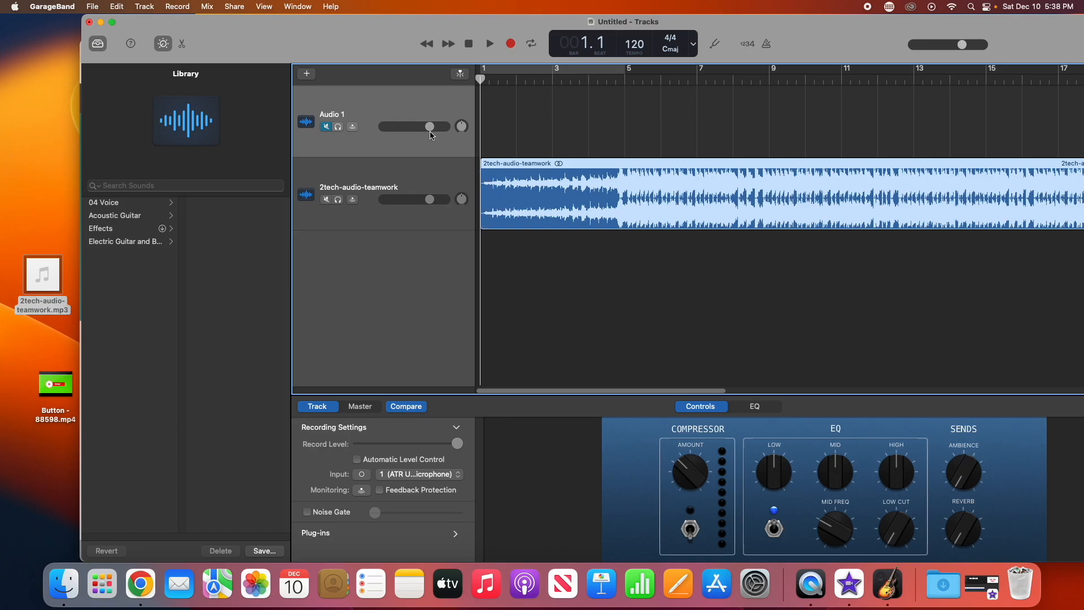
Step: Choose Delete Track from the empty Audio 1 track's context menu
{"action": "right_click", "coordinate": [413, 105]}
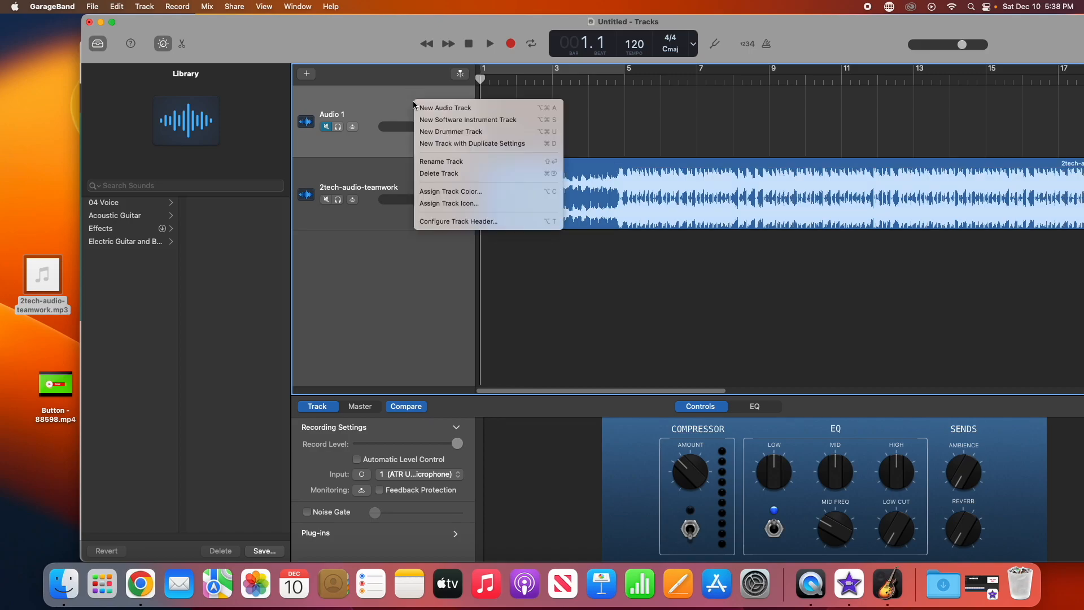
{"action": "left_click", "coordinate": [380, 104]}
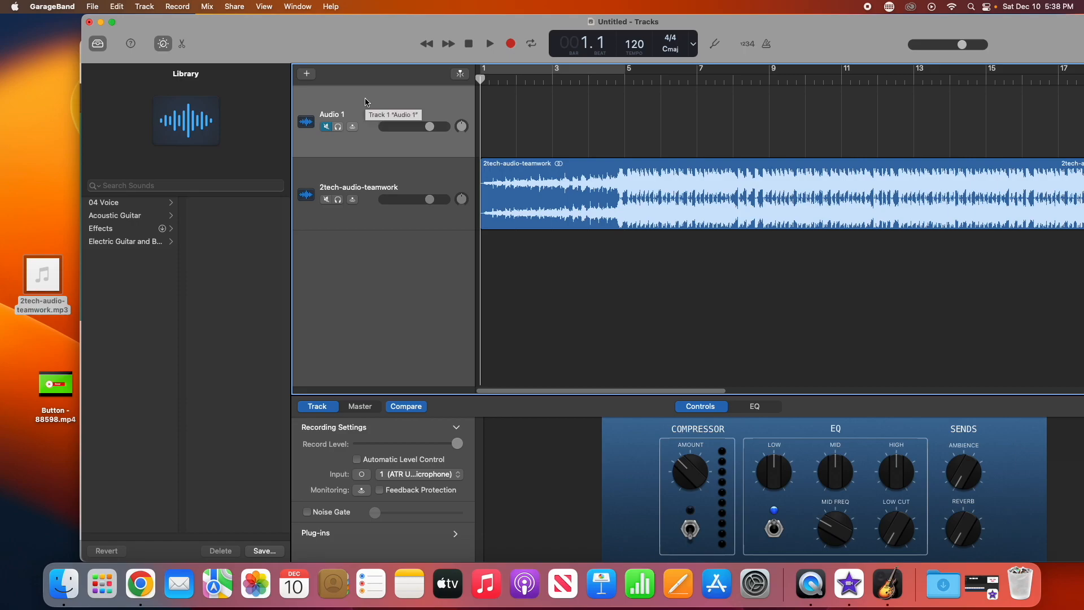
{"action": "right_click", "coordinate": [365, 103]}
{"action": "left_click", "coordinate": [418, 170]}
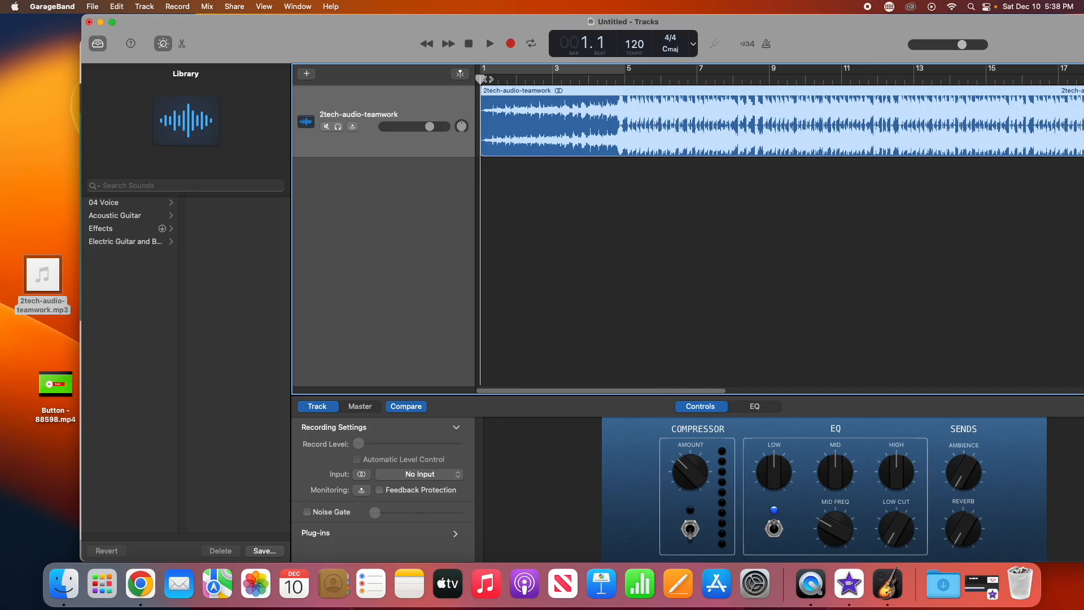
Step: Audition the teamwork music, then play it again from bar 4.4
{"action": "left_click", "coordinate": [490, 44]}
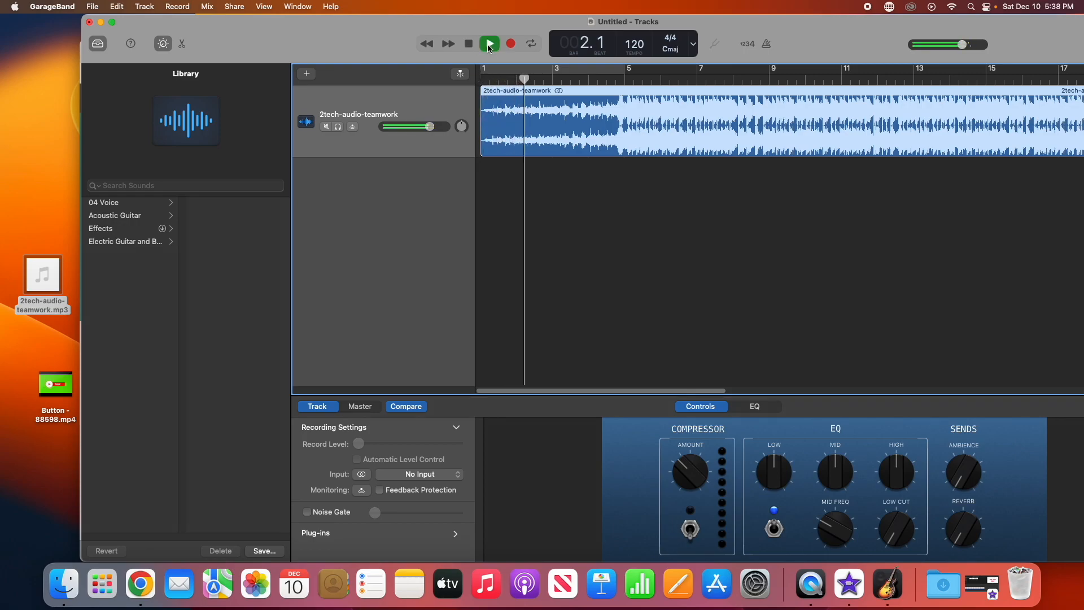
{"action": "left_click", "coordinate": [641, 79]}
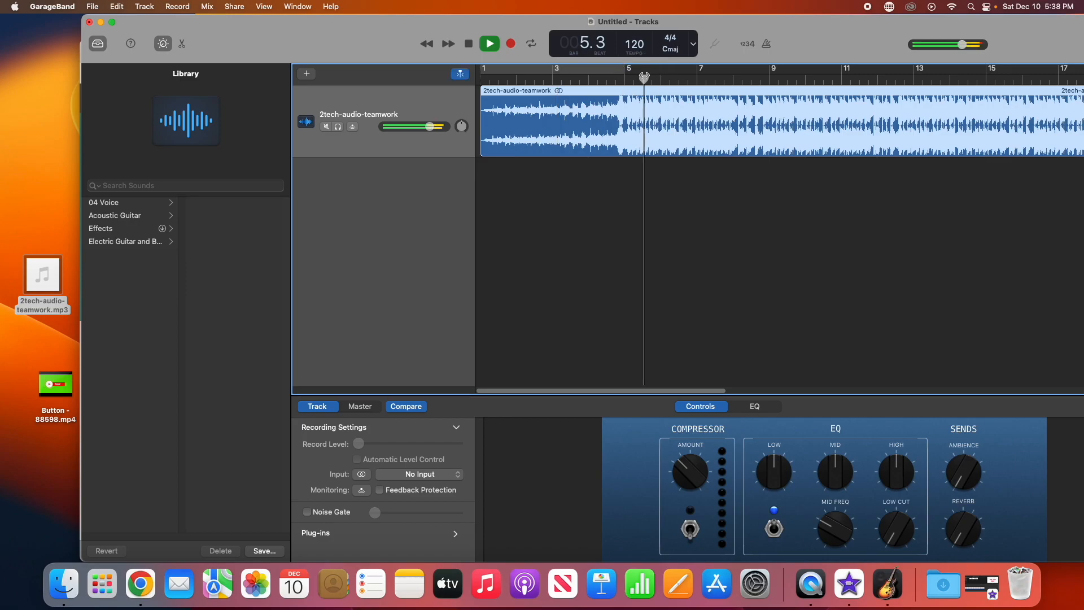
{"action": "left_click", "coordinate": [483, 50]}
{"action": "left_click", "coordinate": [615, 78]}
{"action": "left_click", "coordinate": [493, 46]}
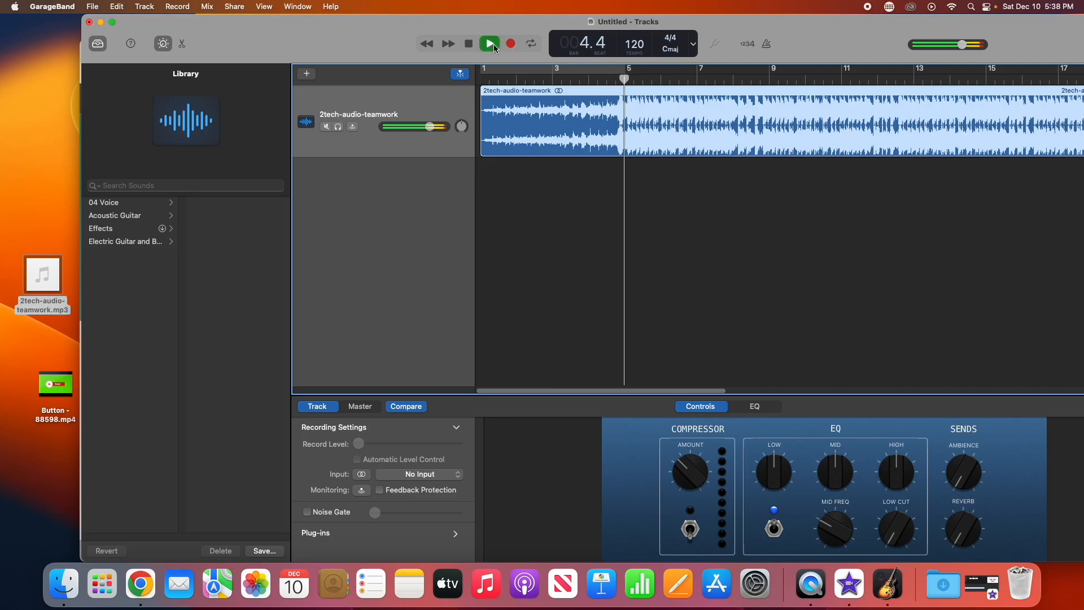
Step: Leave the playhead at bar 4.4 and preview Button - 88598.mp4 in QuickTime, then close it
{"action": "left_click", "coordinate": [492, 46]}
{"action": "left_click", "coordinate": [615, 78]}
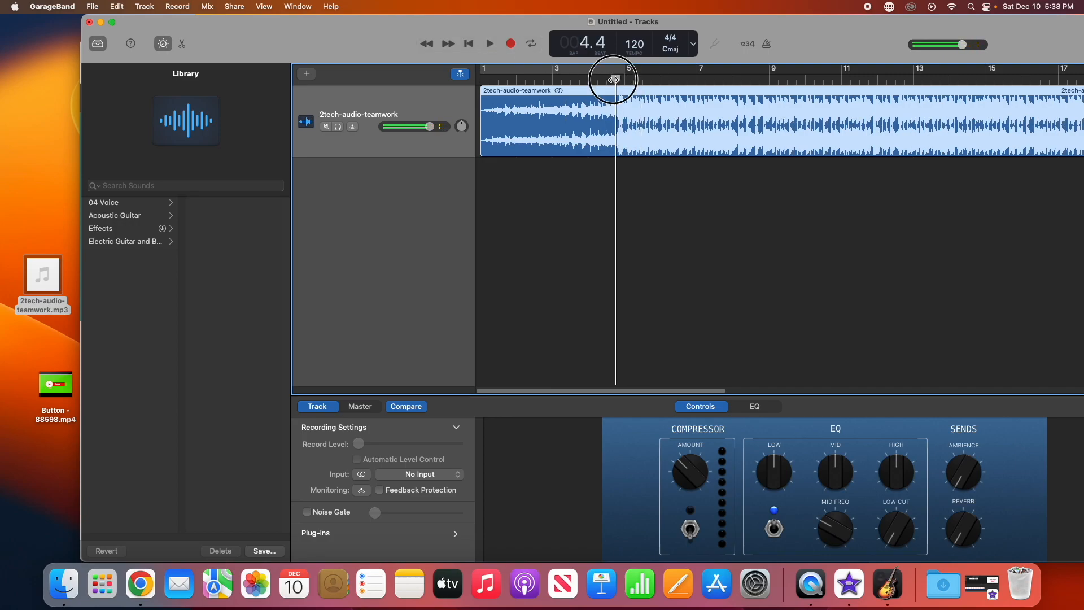
{"action": "double_click", "coordinate": [57, 394]}
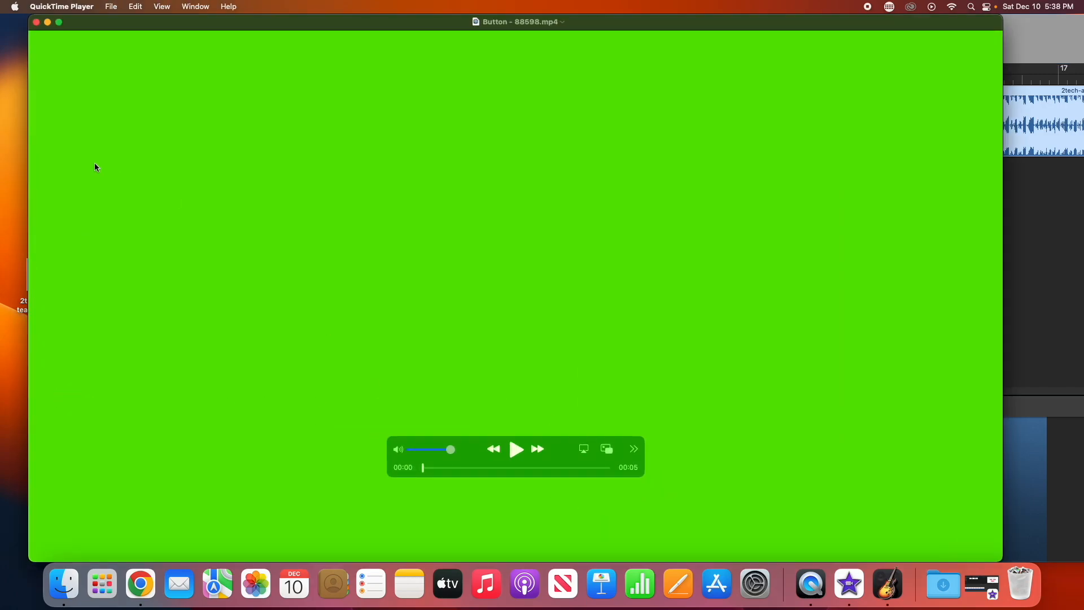
{"action": "left_click", "coordinate": [36, 23]}
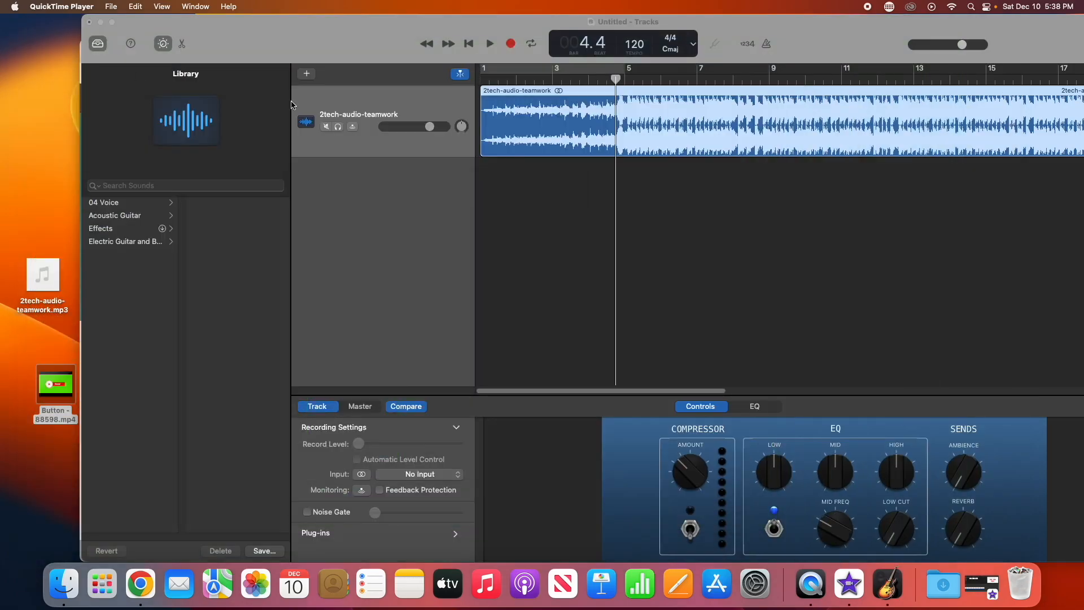
Step: Trim the teamwork region's start to bar 4.4 and play it from there to bar 9.1
{"action": "left_click", "coordinate": [616, 84]}
{"action": "mouse_move", "coordinate": [616, 84]}
{"action": "left_mouse_down"}
{"action": "mouse_move", "coordinate": [597, 84]}
{"action": "mouse_move", "coordinate": [616, 85]}
{"action": "left_mouse_up"}
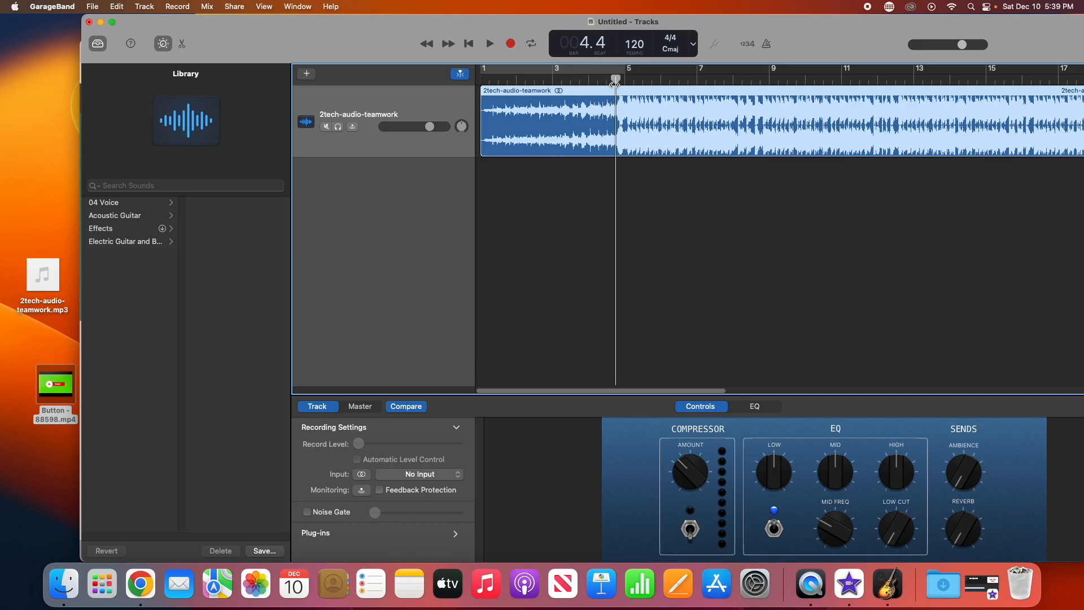
{"action": "left_click", "coordinate": [482, 99]}
{"action": "left_click_drag", "start_coordinate": [482, 99], "coordinate": [484, 104]}
{"action": "left_click_drag", "start_coordinate": [481, 138], "coordinate": [617, 148]}
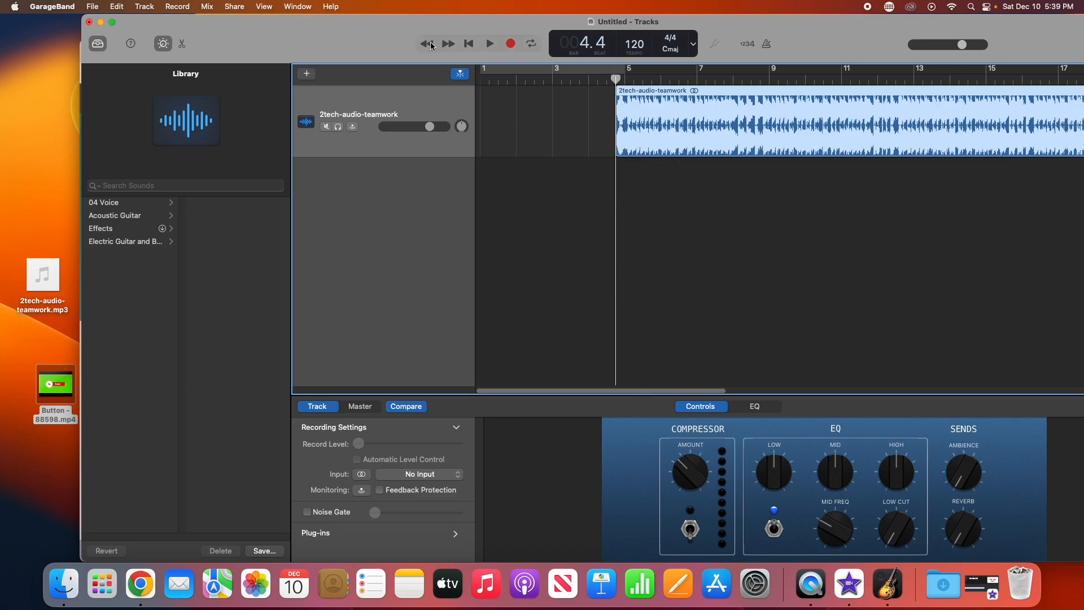
{"action": "left_click", "coordinate": [489, 44]}
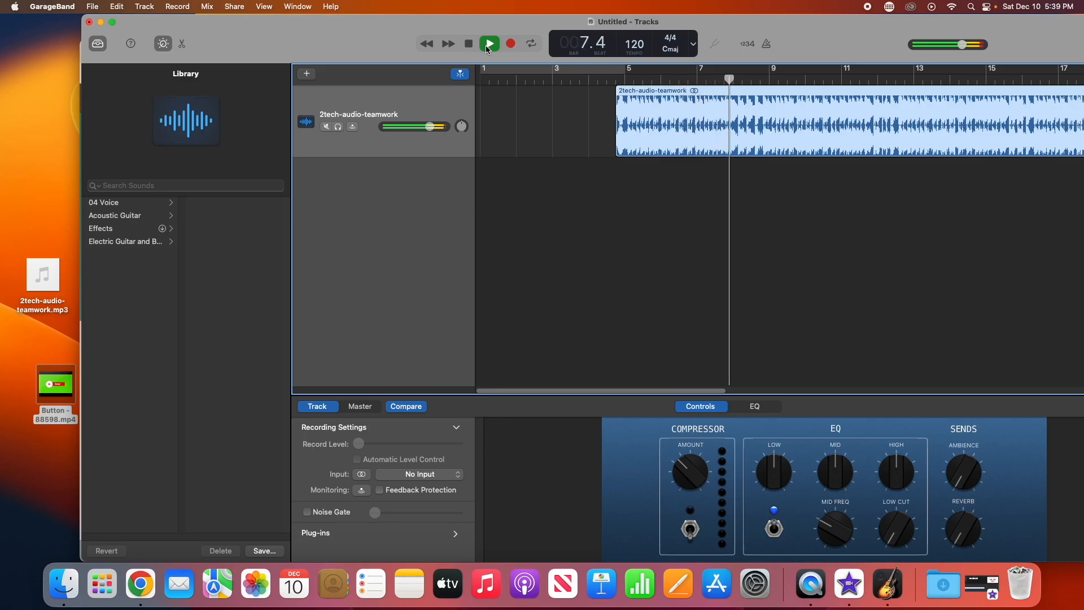
{"action": "left_click", "coordinate": [488, 45]}
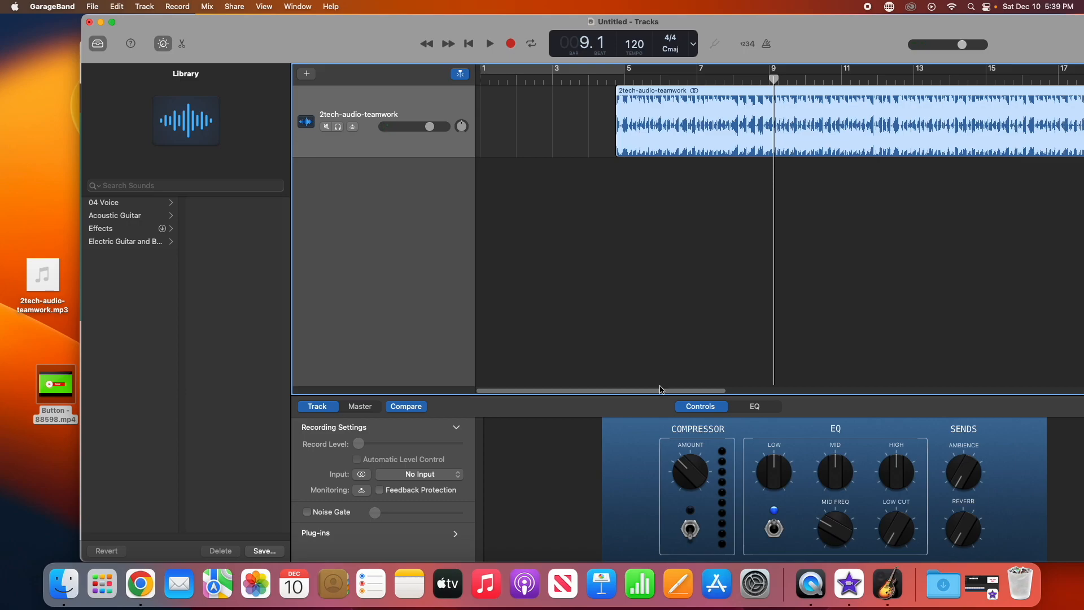
Step: Trim the teamwork region's end back to bar 9.1
{"action": "left_click_drag", "start_coordinate": [661, 394], "coordinate": [1078, 400]}
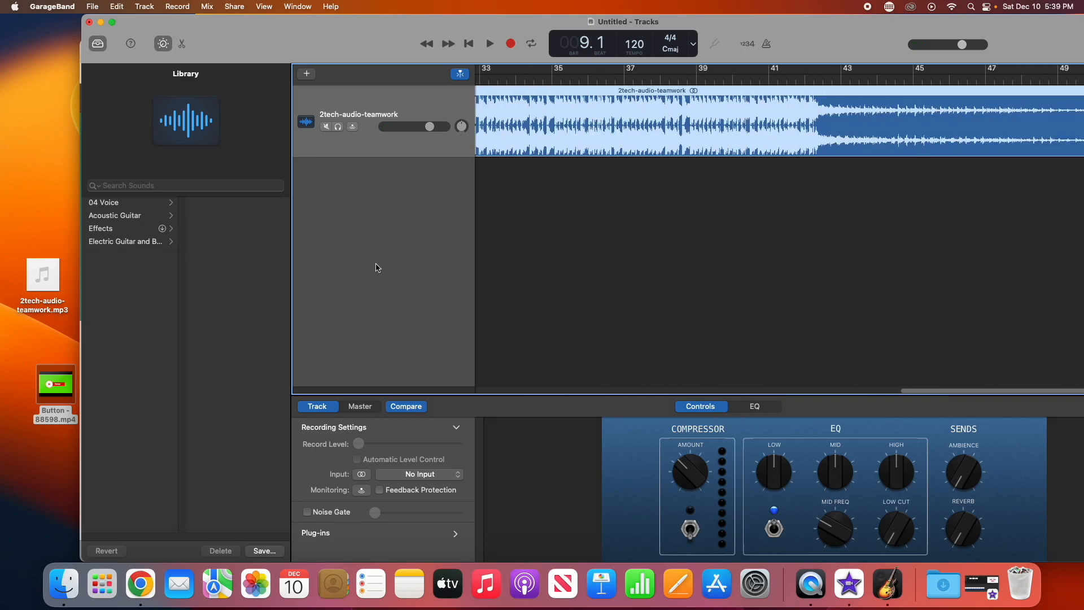
{"action": "left_click_drag", "start_coordinate": [358, 25], "coordinate": [283, 24]}
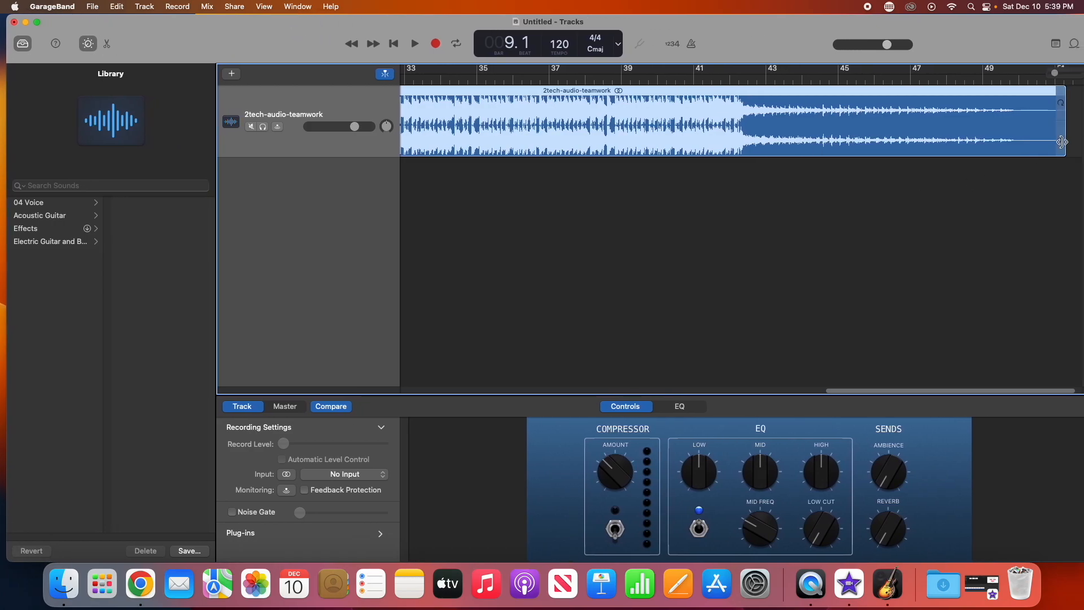
{"action": "left_click_drag", "start_coordinate": [1062, 142], "coordinate": [695, 159]}
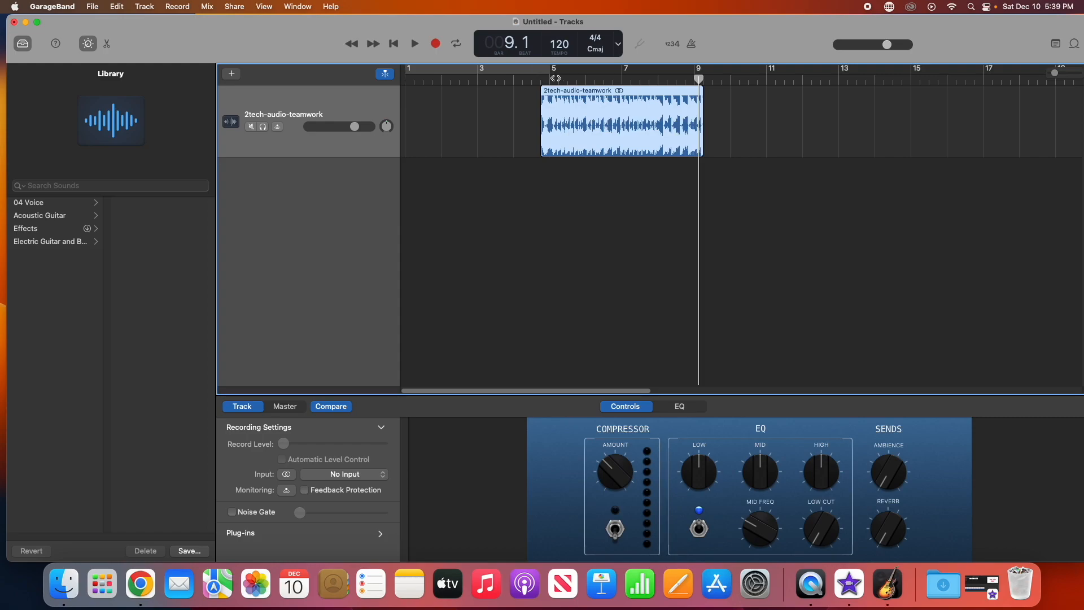
Step: Turn on cycle over bars 1–5 and play the trimmed clip from bar 4.4
{"action": "left_click", "coordinate": [543, 75]}
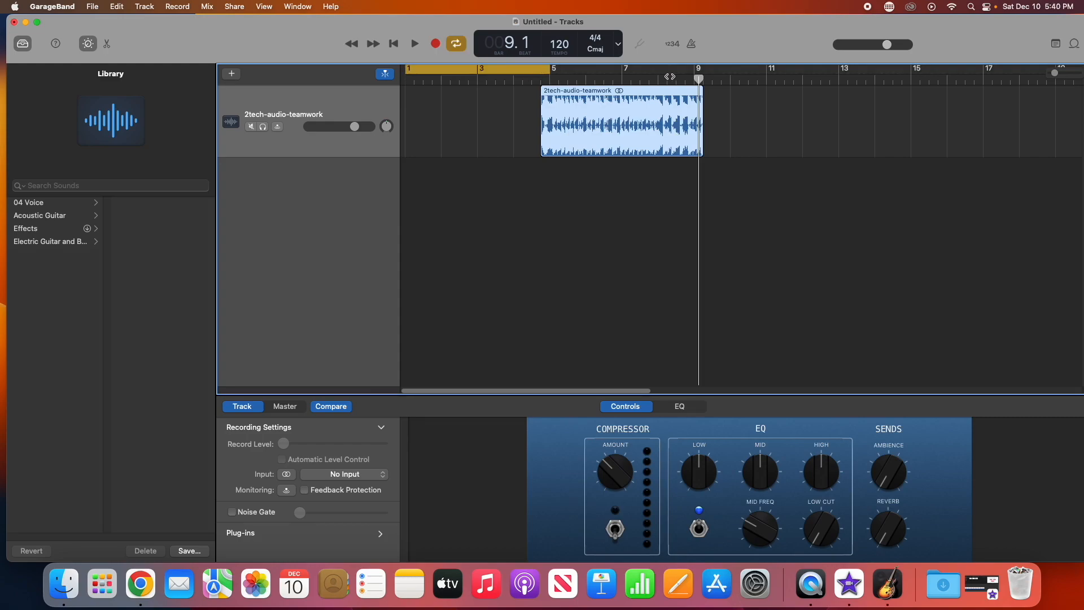
{"action": "left_click_drag", "start_coordinate": [698, 80], "coordinate": [540, 80]}
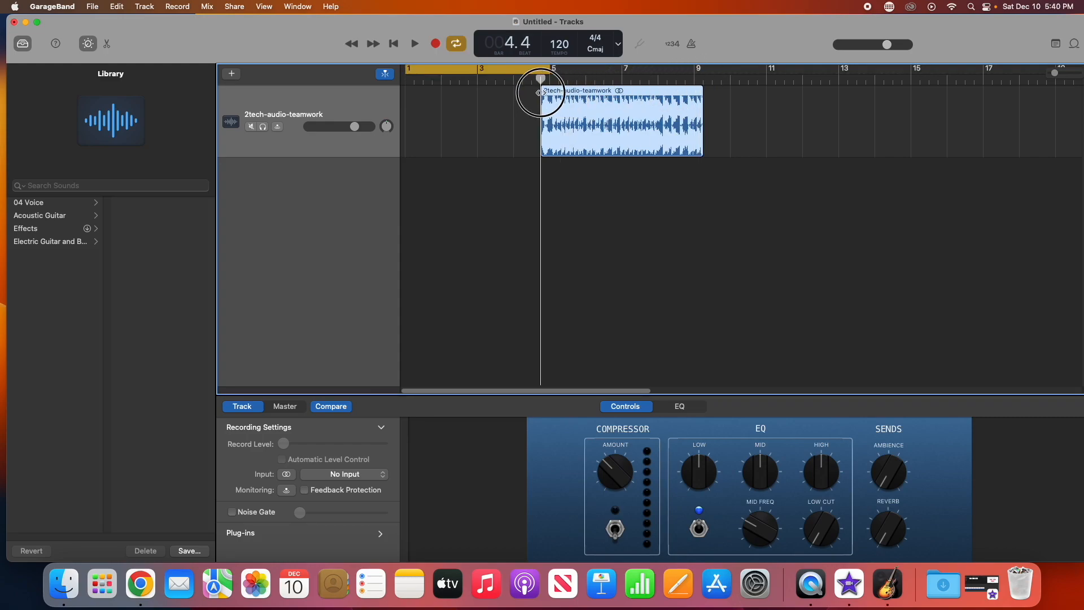
{"action": "left_click", "coordinate": [415, 44]}
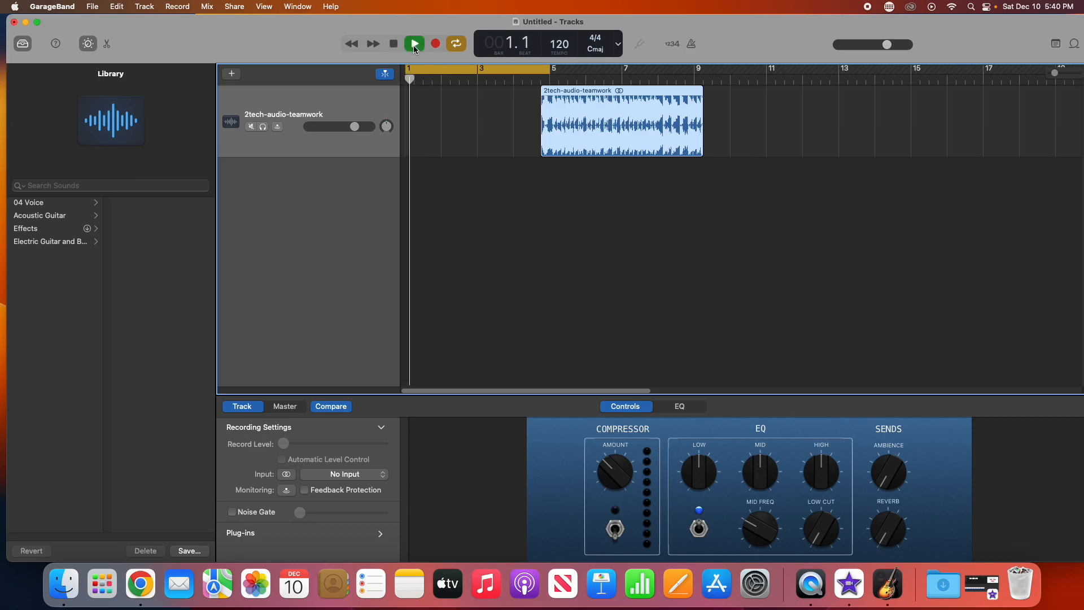
{"action": "left_click", "coordinate": [413, 46]}
Step: Move the clip to bar 1, switch the counter to time, and play from 0:00
{"action": "left_click_drag", "start_coordinate": [601, 132], "coordinate": [466, 127]}
{"action": "left_click_drag", "start_coordinate": [420, 81], "coordinate": [407, 62]}
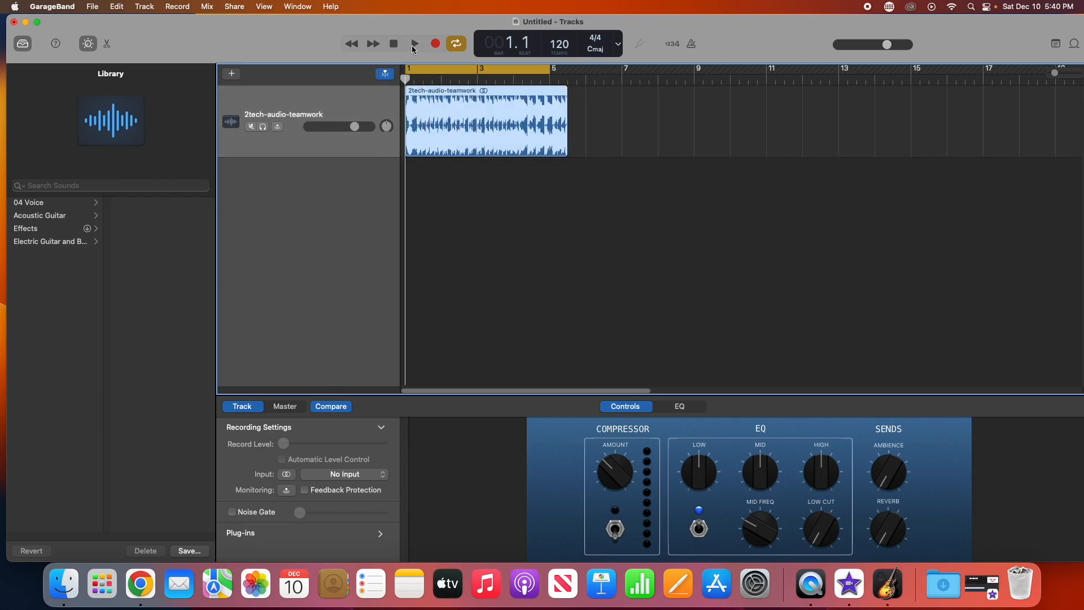
{"action": "left_click", "coordinate": [619, 45]}
{"action": "left_click", "coordinate": [629, 83]}
{"action": "left_click", "coordinate": [416, 44]}
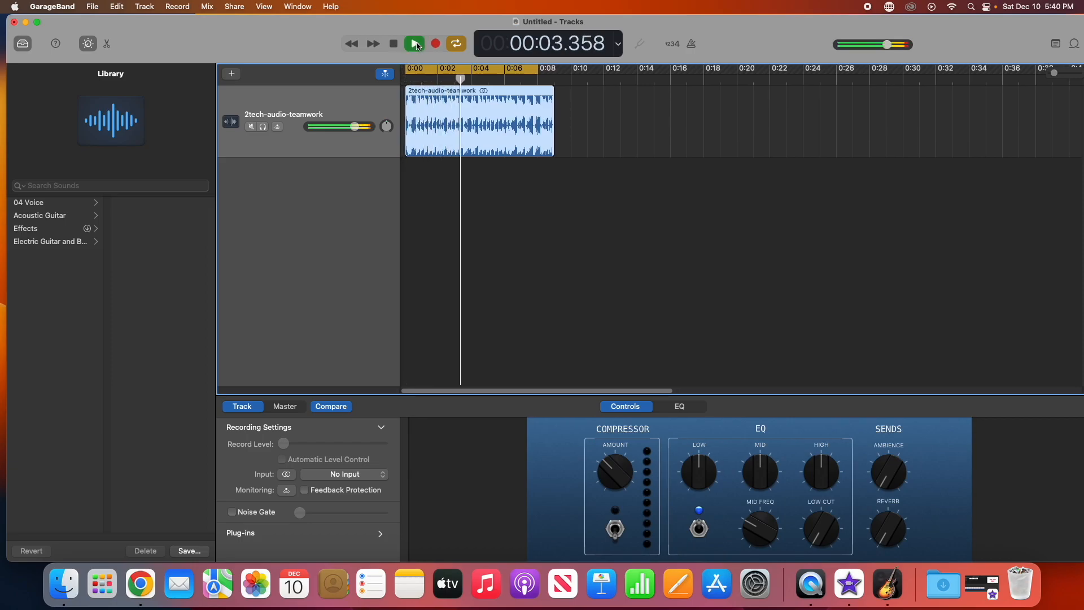
Step: Trim the clip's end to about 0:05 and open the File menu
{"action": "left_click", "coordinate": [416, 44]}
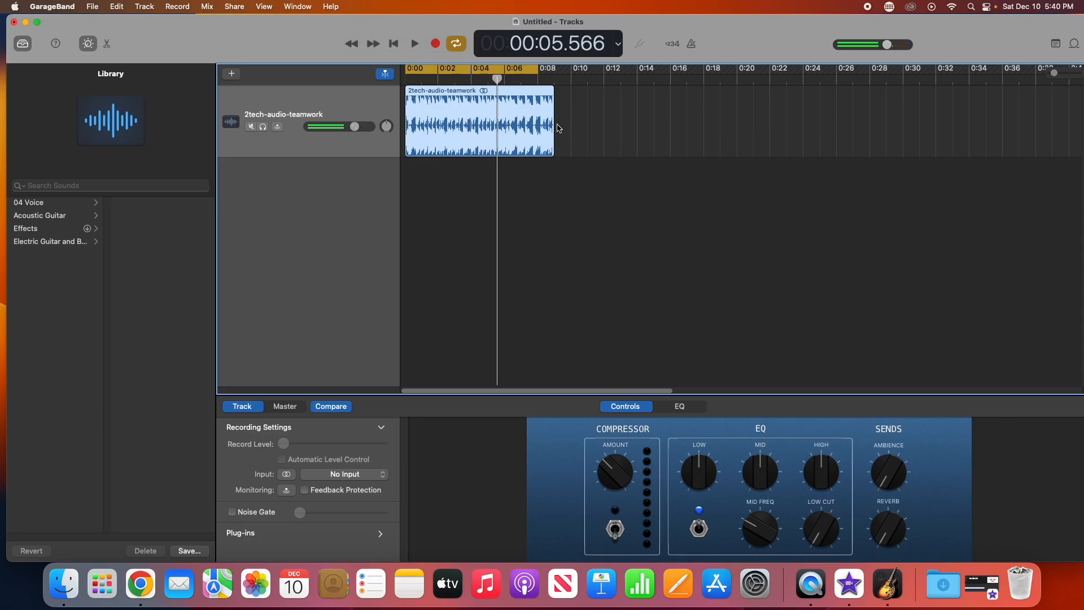
{"action": "left_click_drag", "start_coordinate": [556, 127], "coordinate": [487, 125]}
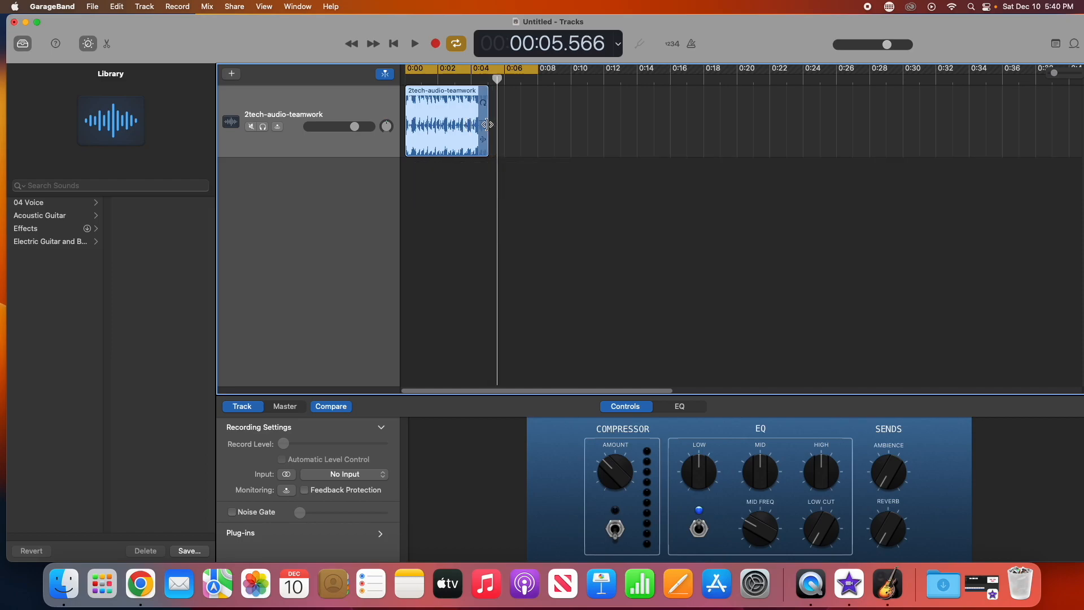
{"action": "left_click", "coordinate": [91, 6]}
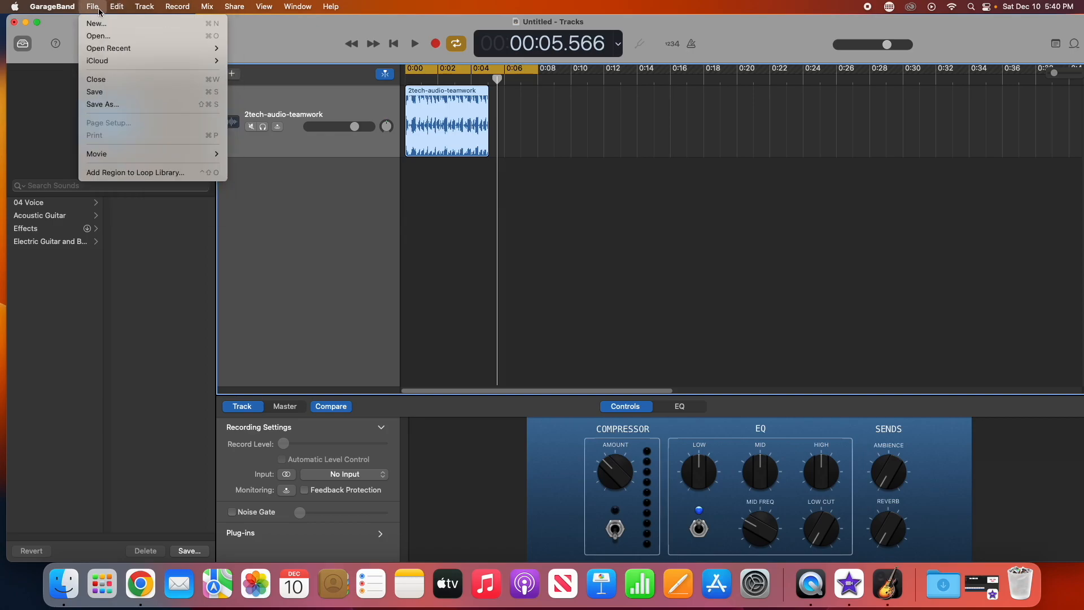
Step: Back out of saving the project and open the Export Song to Disk dialog
{"action": "left_click", "coordinate": [116, 103]}
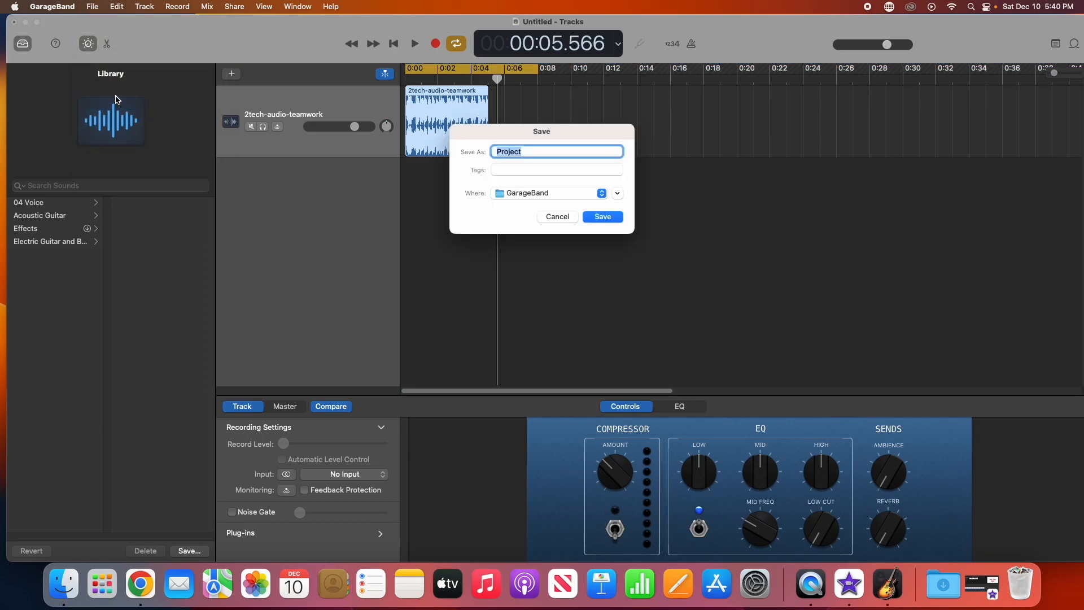
{"action": "left_click", "coordinate": [552, 216]}
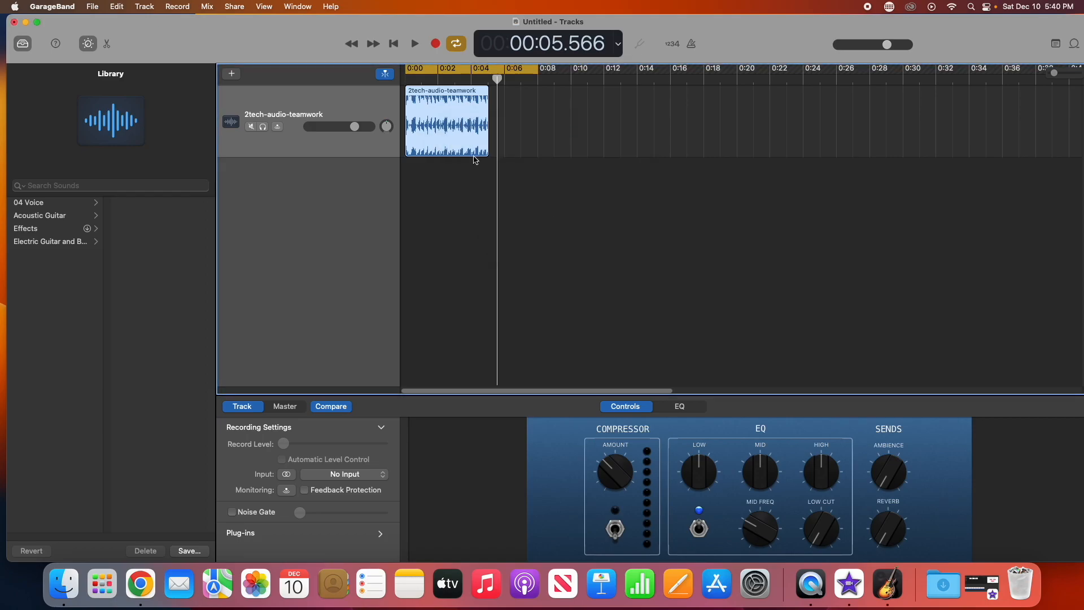
{"action": "left_click", "coordinate": [67, 10]}
{"action": "mouse_move", "coordinate": [122, 11]}
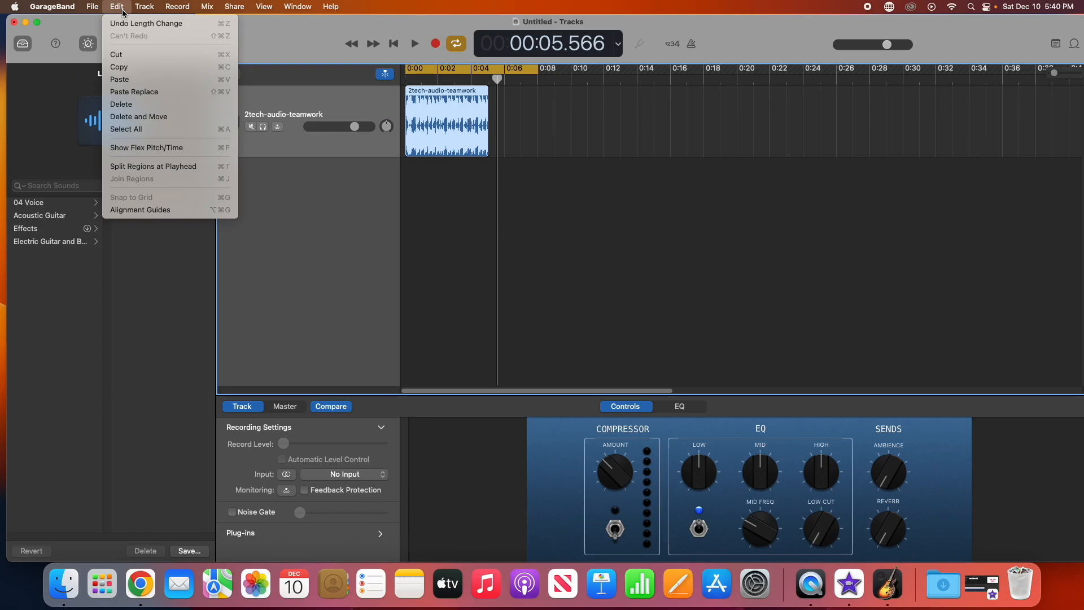
{"action": "mouse_move", "coordinate": [193, 16]}
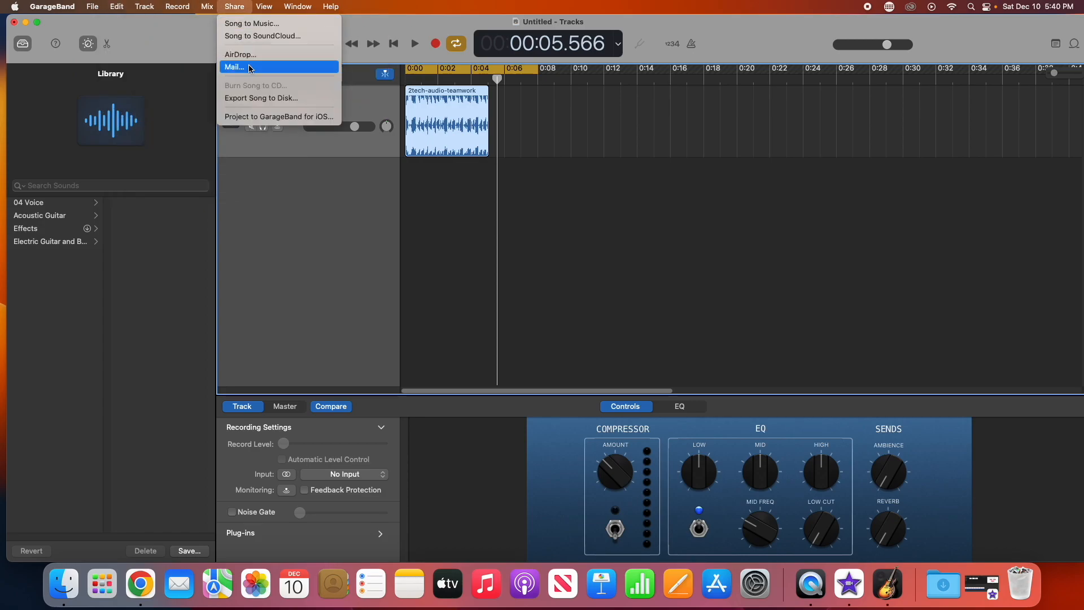
{"action": "left_click", "coordinate": [252, 99]}
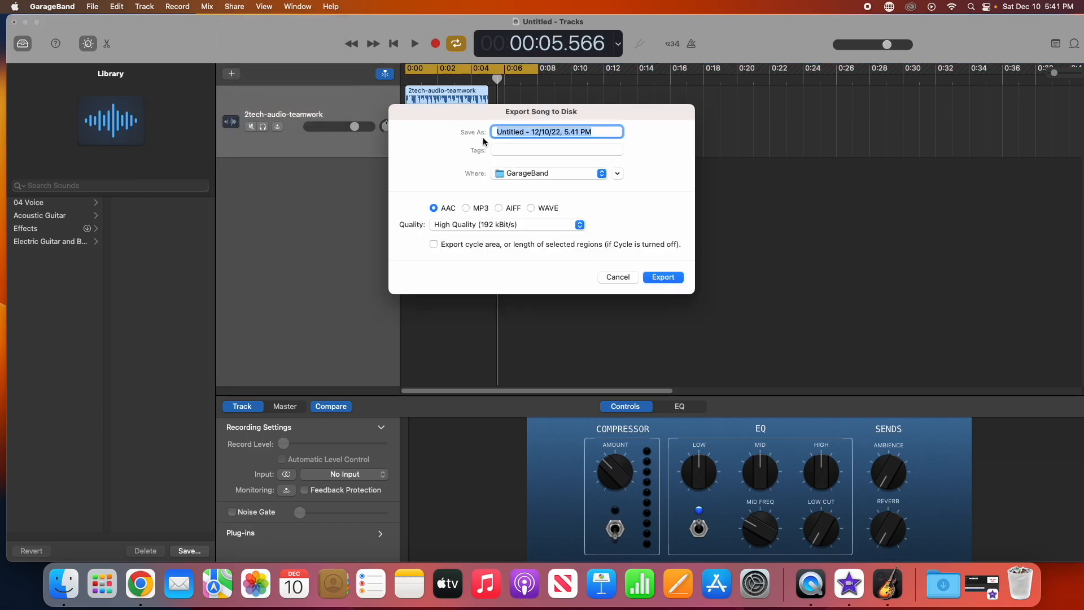
Step: Name the export Outro Music HA YT and save it to the Desktop
{"action": "type", "text": "OUtro Music HA YT"}
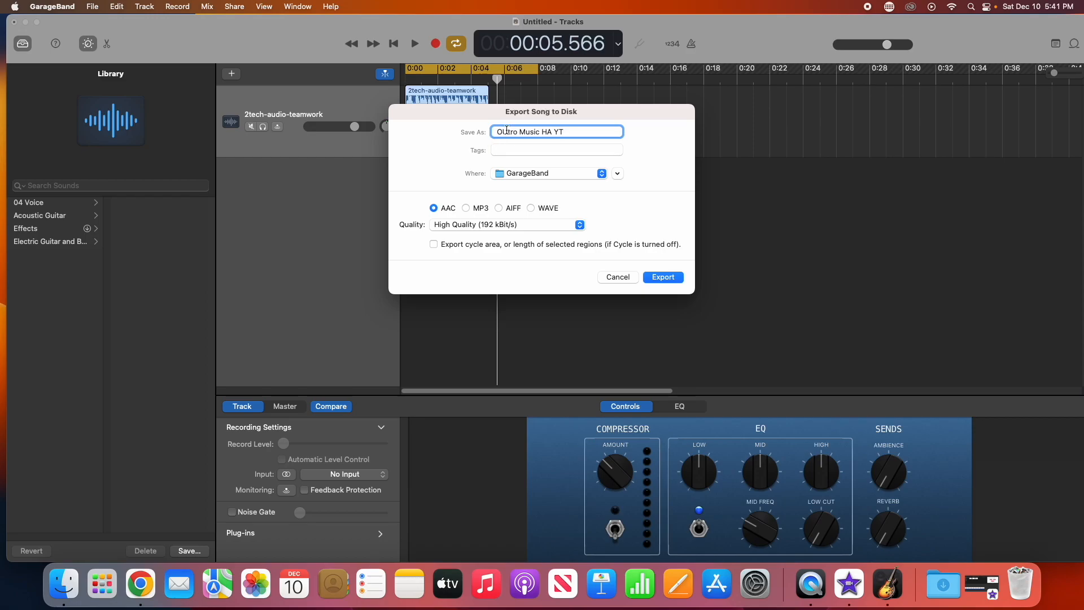
{"action": "left_click", "coordinate": [506, 130]}
{"action": "key", "text": "BackSpace"}
{"action": "type", "text": "u"}
{"action": "left_click", "coordinate": [553, 173]}
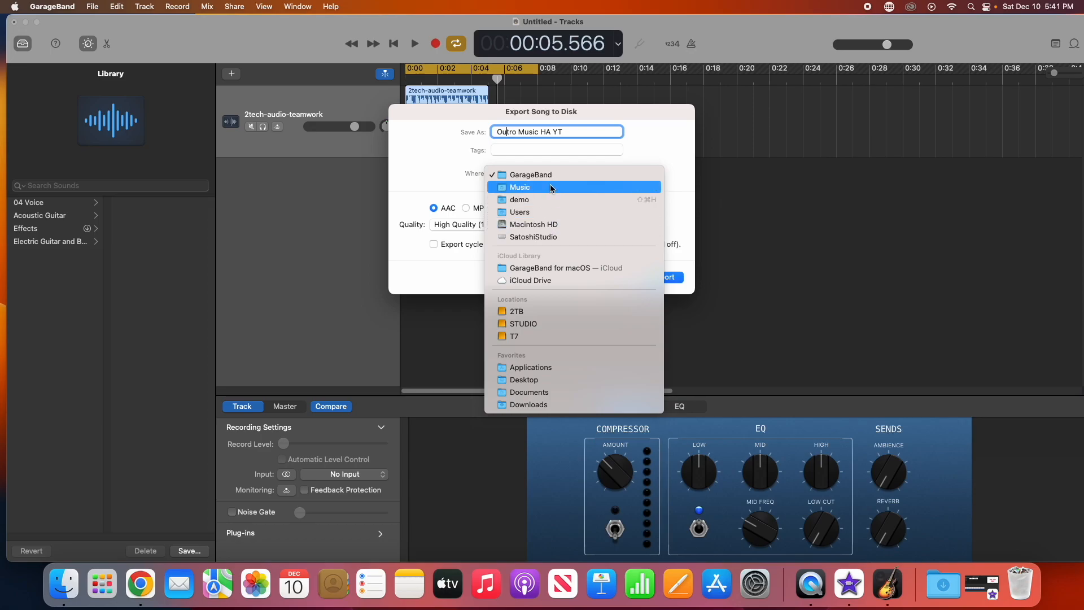
{"action": "left_click", "coordinate": [532, 380]}
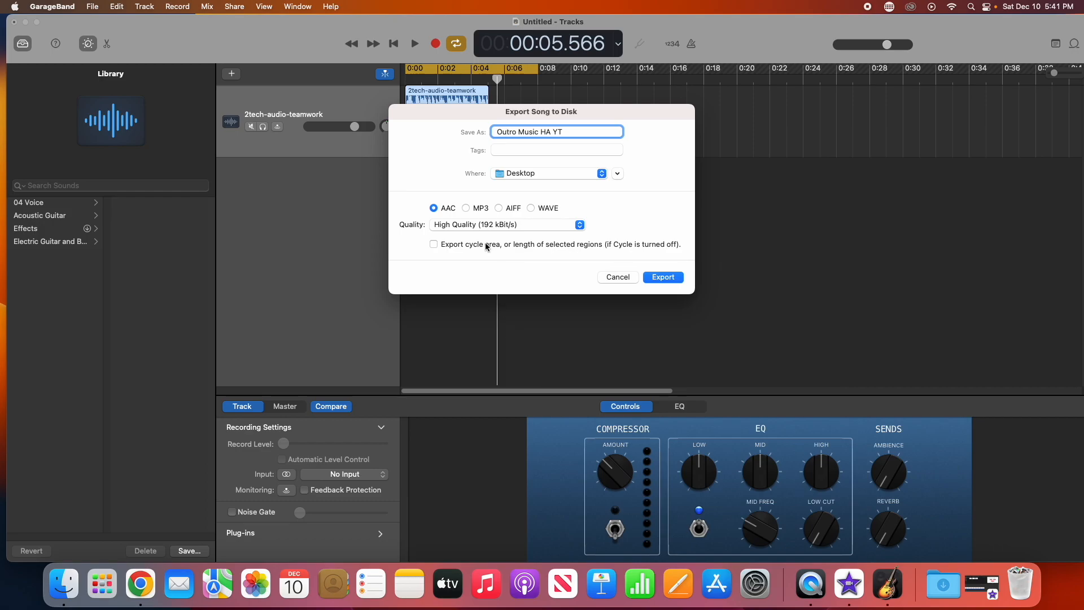
Step: Export as MP3 at Highest Quality (256 kBit/s)
{"action": "left_click", "coordinate": [467, 209]}
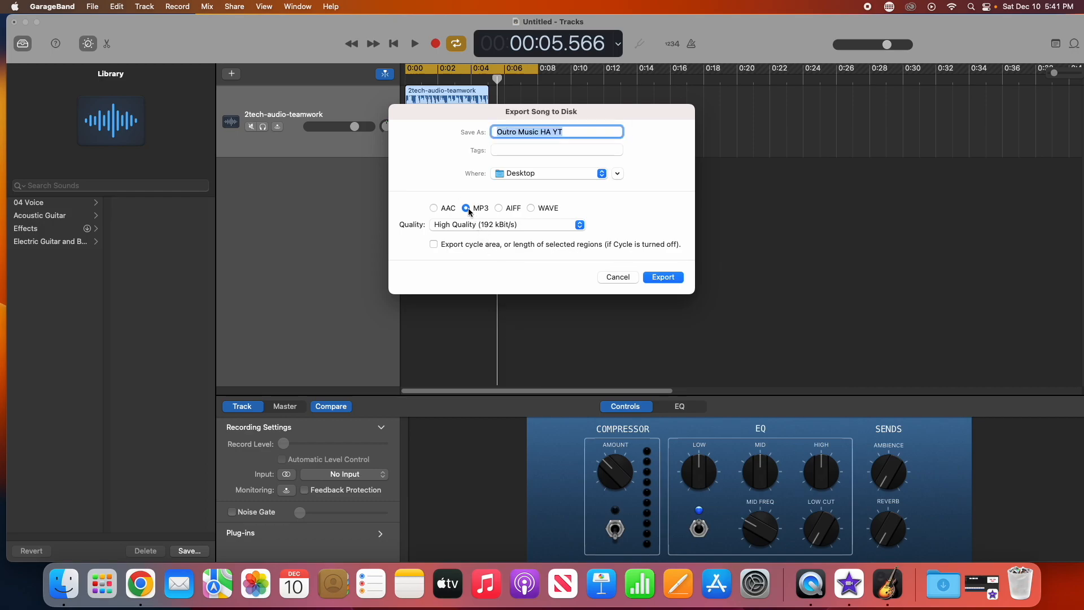
{"action": "left_click", "coordinate": [579, 225]}
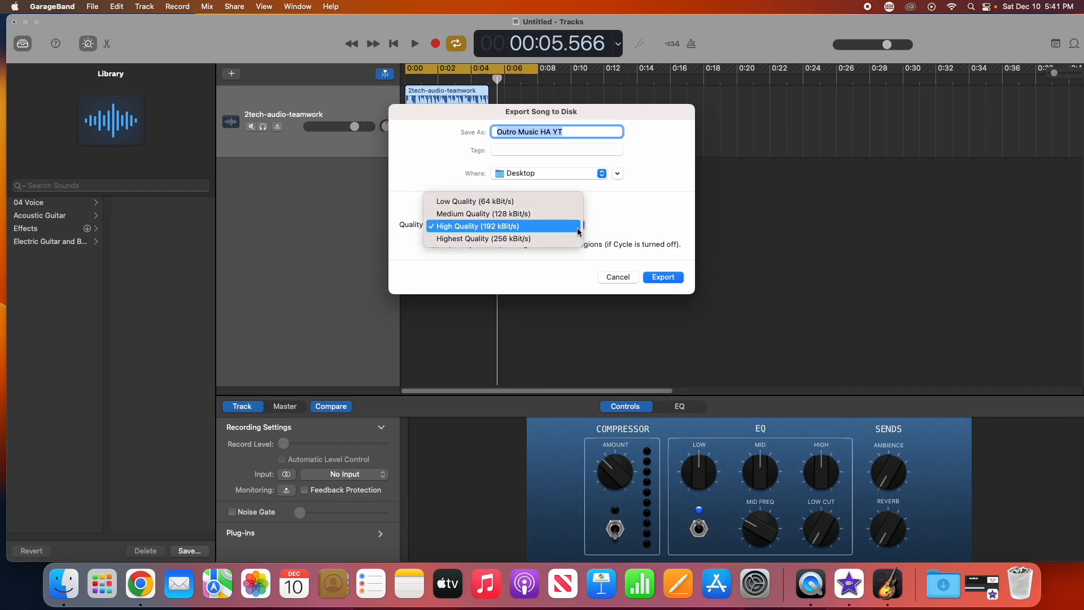
{"action": "left_click", "coordinate": [578, 239]}
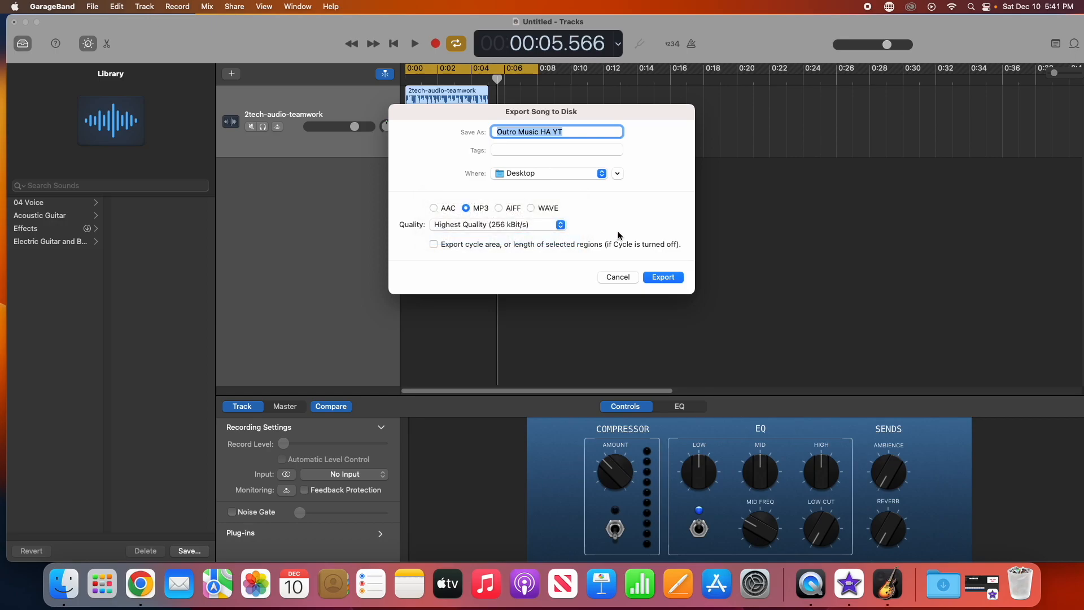
{"action": "left_click", "coordinate": [660, 277]}
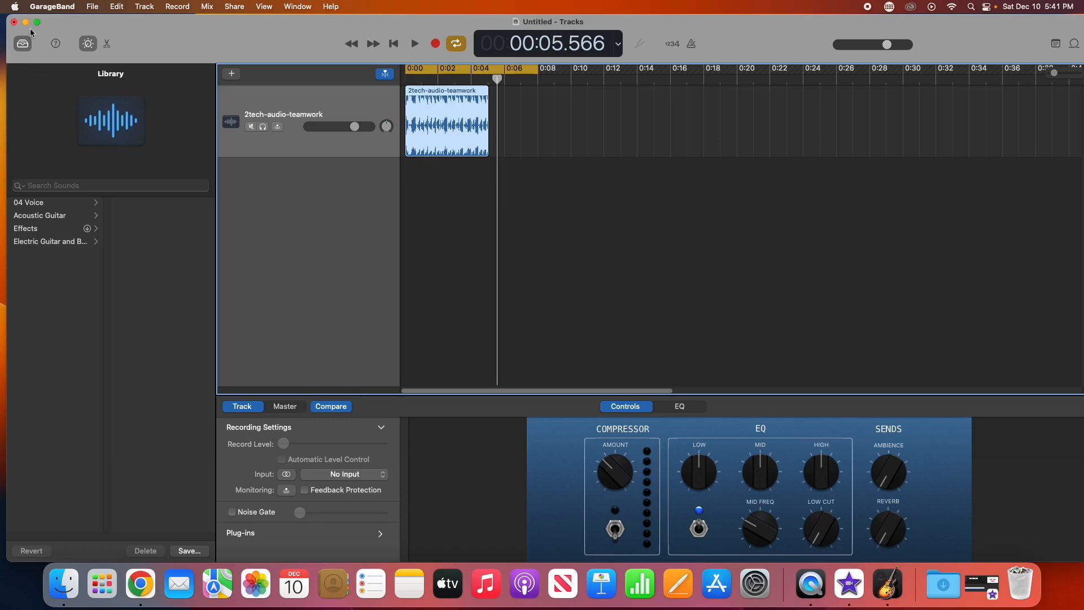
Step: Minimize GarageBand and close both Finder windows to reveal Outro Music HA YT.mp3 on the Desktop
{"action": "key", "text": "super+m"}
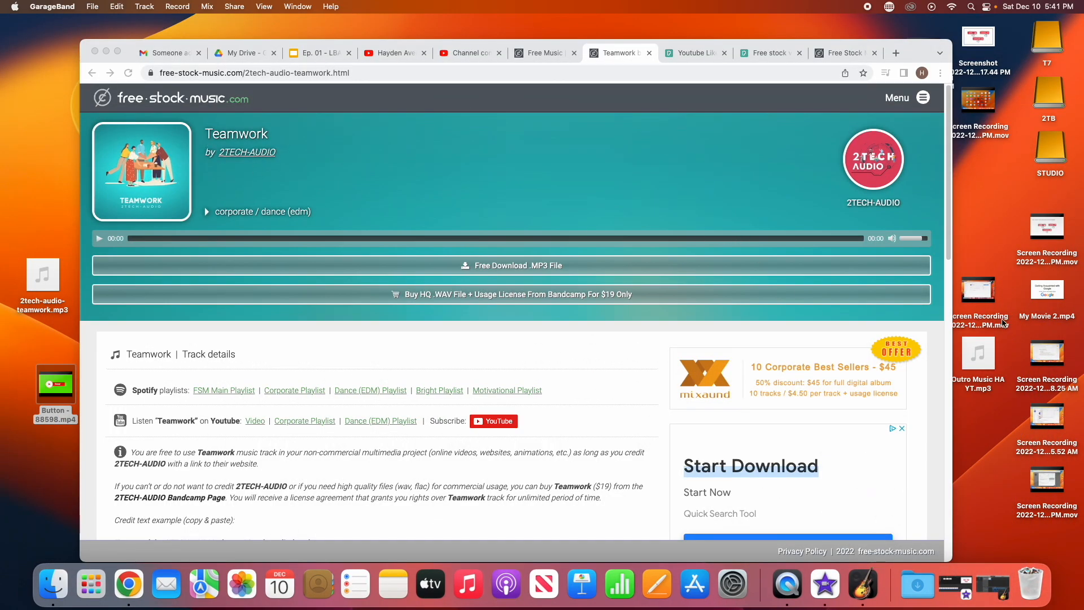
{"action": "left_click_drag", "start_coordinate": [926, 51], "coordinate": [943, 150]}
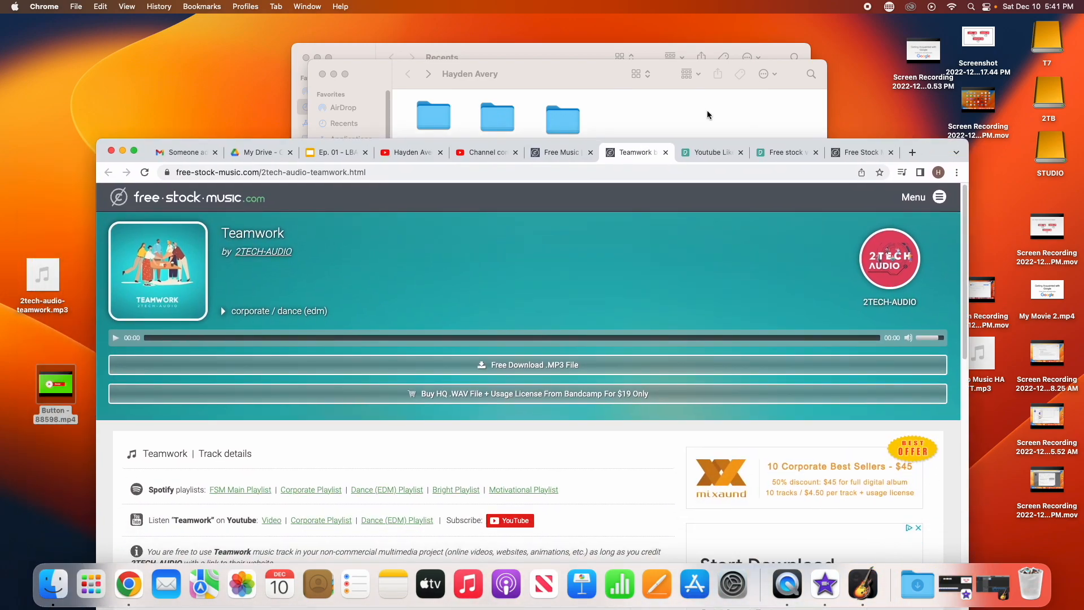
{"action": "left_click", "coordinate": [323, 74]}
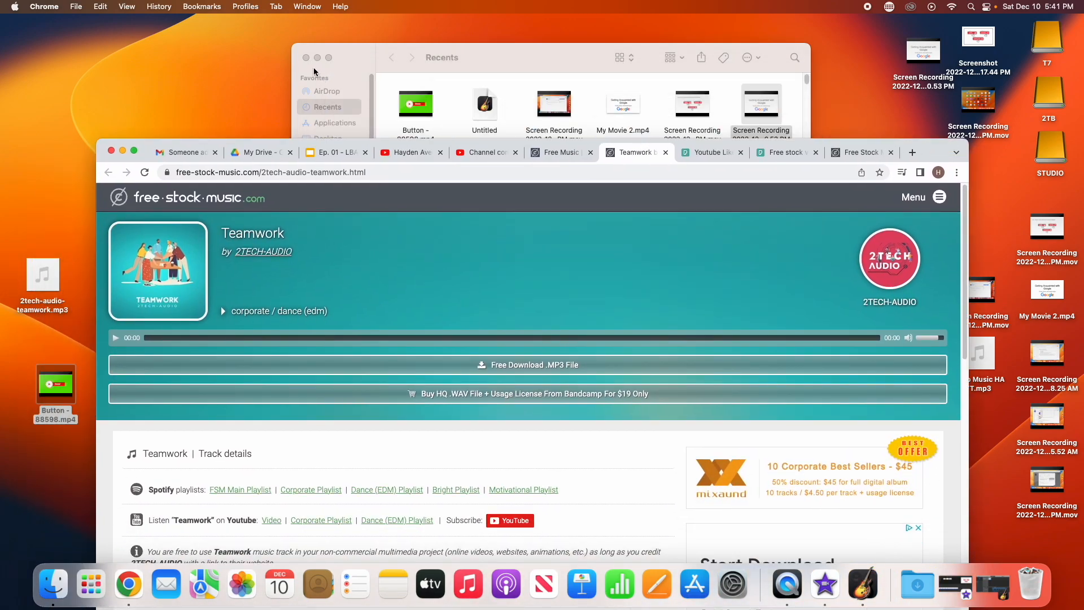
{"action": "left_click", "coordinate": [305, 59]}
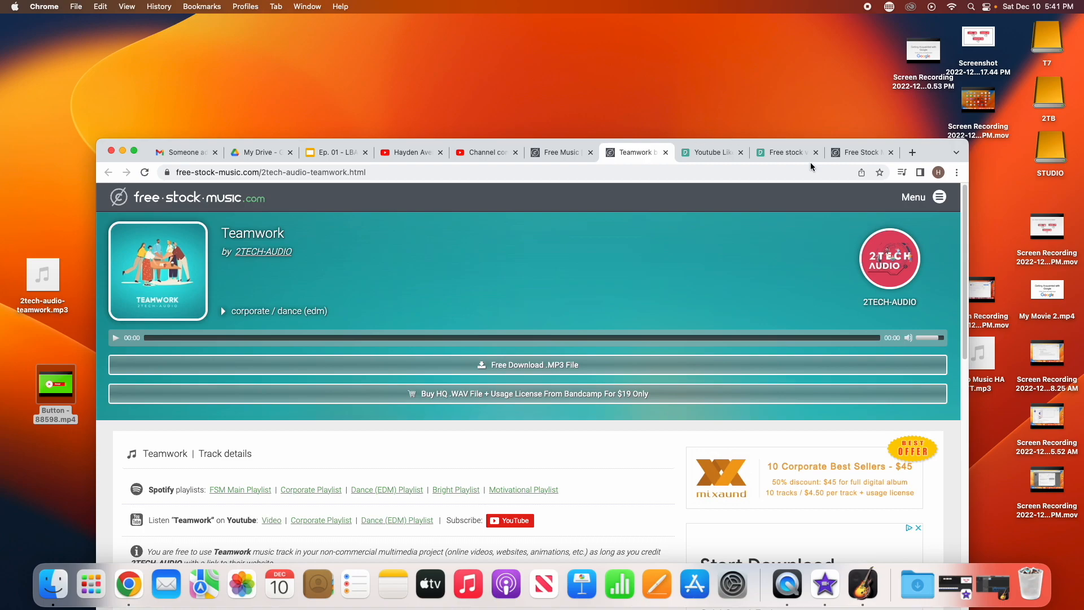
{"action": "left_click_drag", "start_coordinate": [912, 157], "coordinate": [883, 46]}
{"action": "mouse_move", "coordinate": [978, 367]}
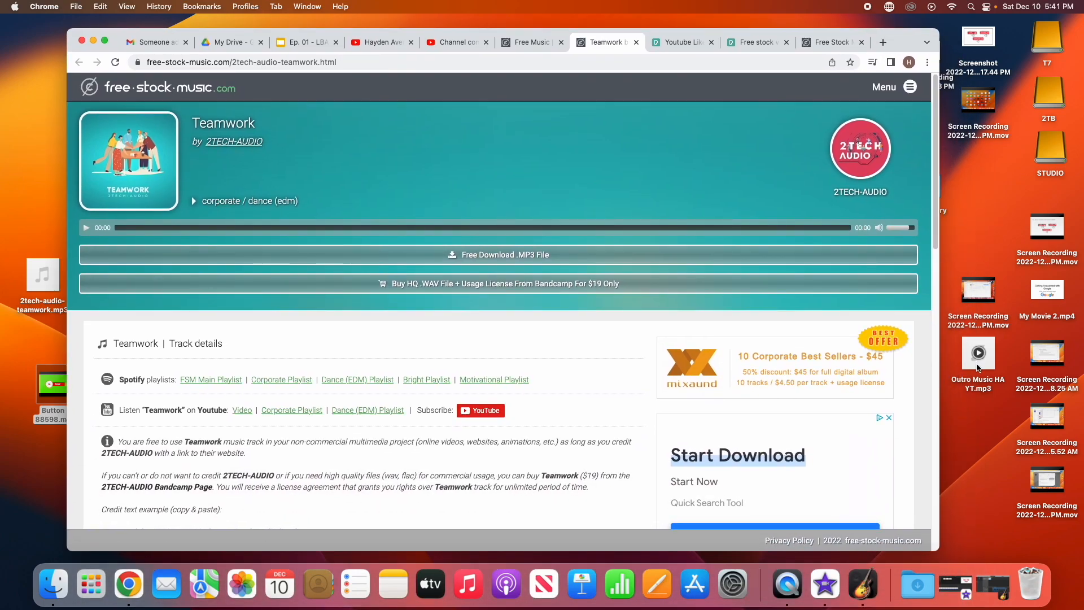
Step: Leave the My Movie 2 project and create a new movie project in iMovie
{"action": "left_click", "coordinate": [833, 587]}
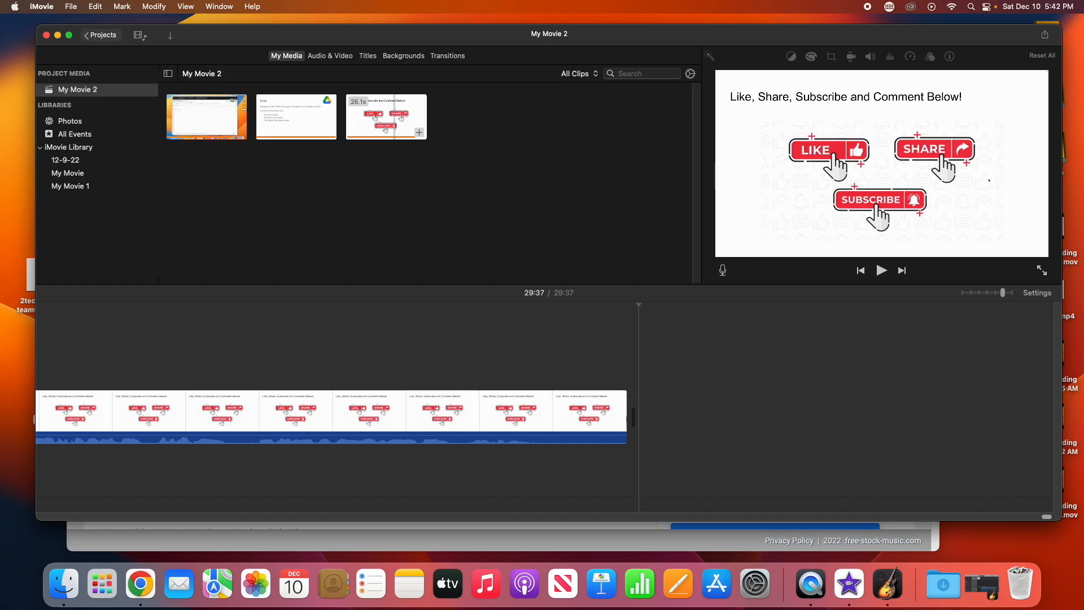
{"action": "left_click", "coordinate": [73, 8]}
{"action": "left_click", "coordinate": [297, 194]}
{"action": "left_click", "coordinate": [114, 36]}
{"action": "left_click", "coordinate": [644, 285]}
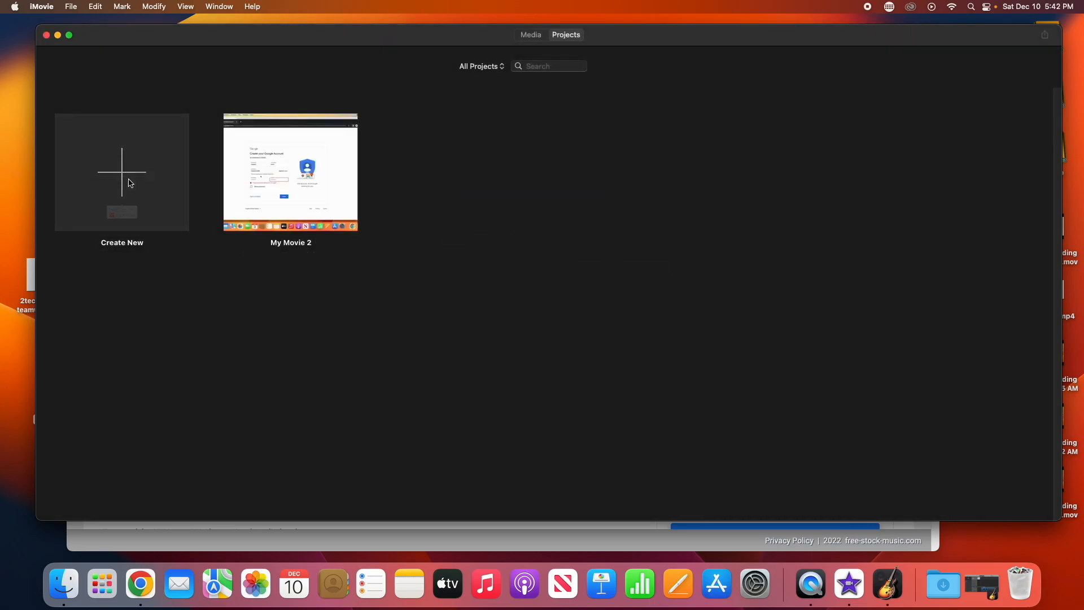
{"action": "left_click", "coordinate": [130, 182]}
{"action": "left_click", "coordinate": [132, 241]}
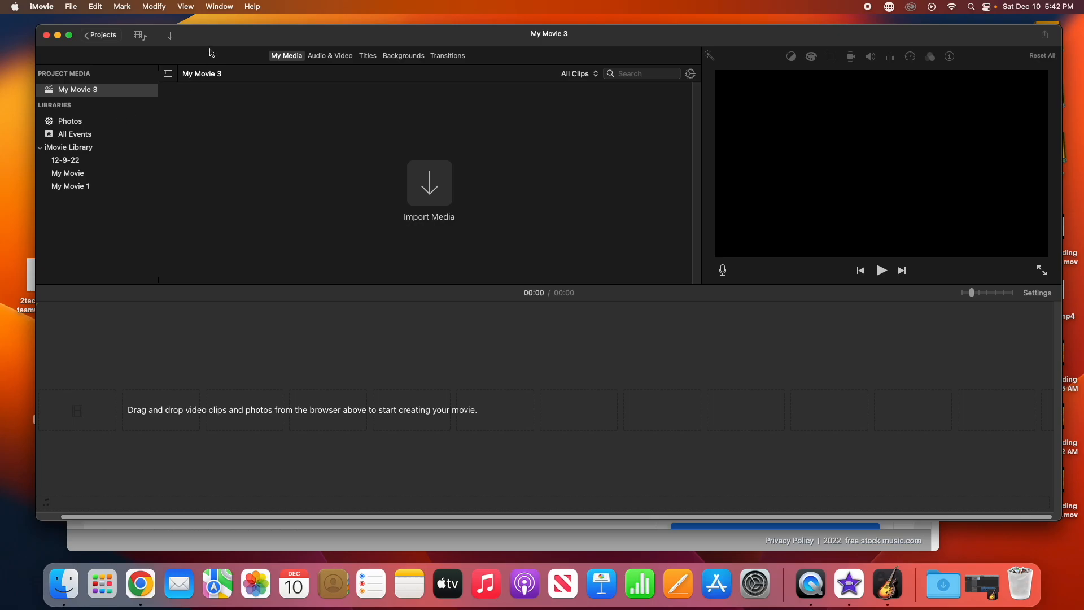
Step: Import Button - 88598.mp4 and Outro Music HA YT.mp3, then put the button clip on the timeline
{"action": "left_click_drag", "start_coordinate": [220, 39], "coordinate": [260, 52]}
{"action": "left_click_drag", "start_coordinate": [55, 381], "coordinate": [389, 150]}
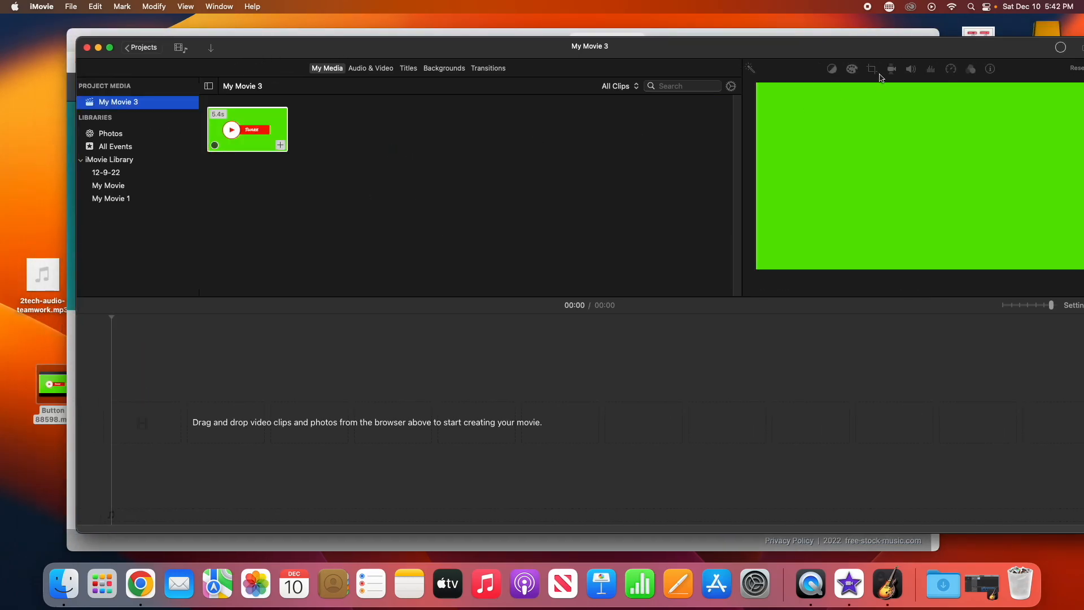
{"action": "left_click_drag", "start_coordinate": [906, 52], "coordinate": [718, 53]}
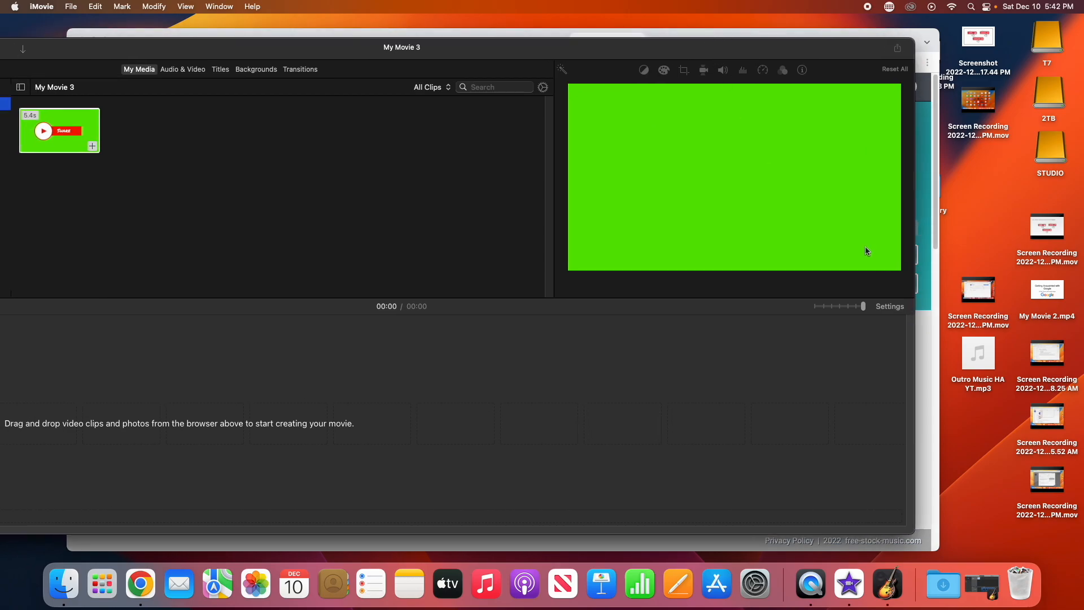
{"action": "left_click_drag", "start_coordinate": [985, 348], "coordinate": [443, 232]}
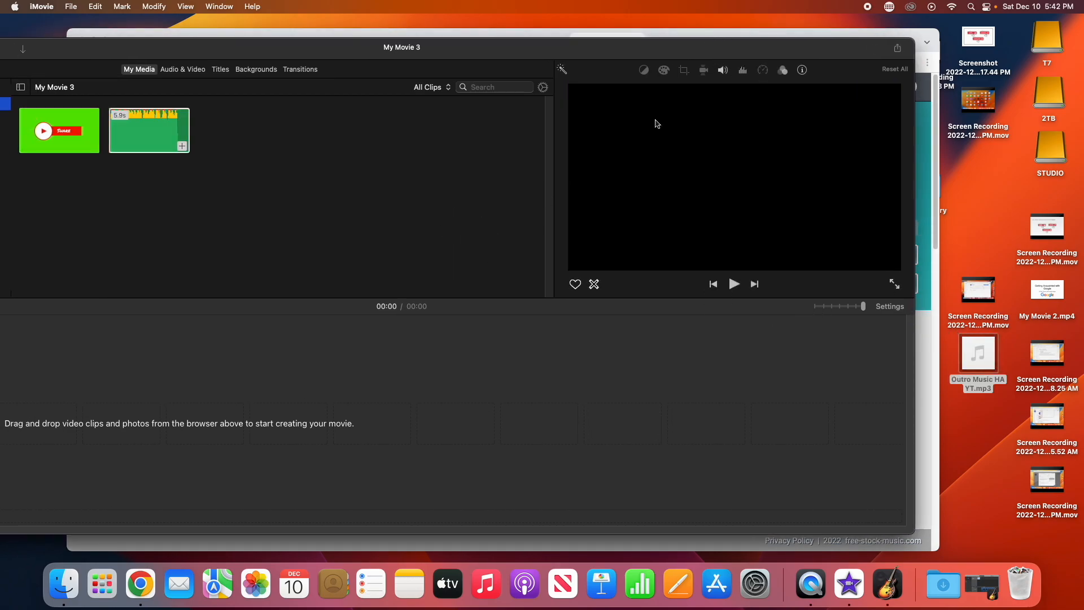
{"action": "left_click_drag", "start_coordinate": [611, 56], "coordinate": [764, 53]}
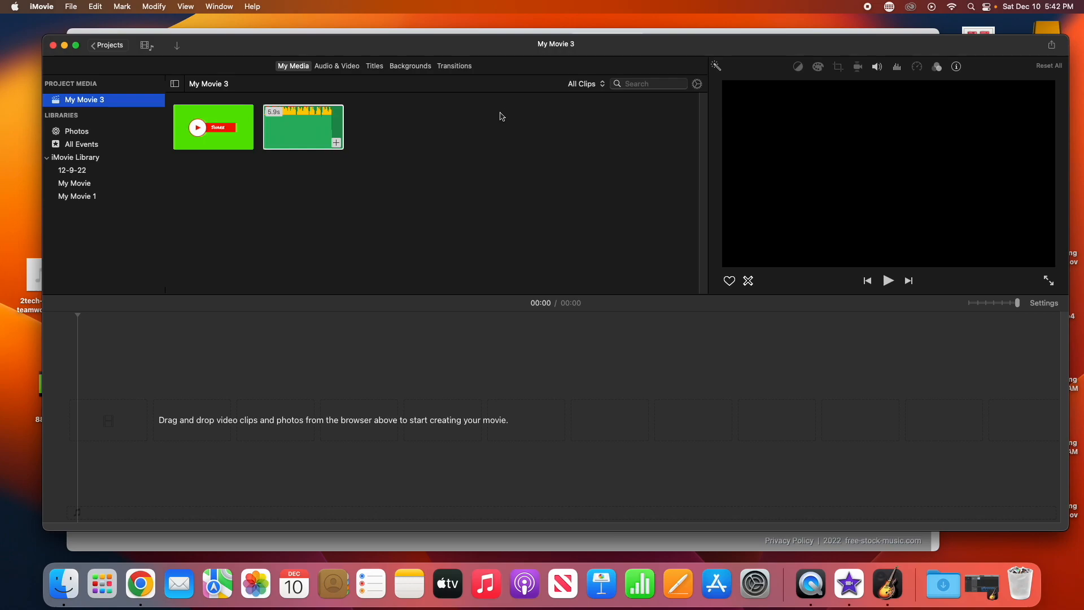
{"action": "left_click_drag", "start_coordinate": [196, 139], "coordinate": [73, 434]}
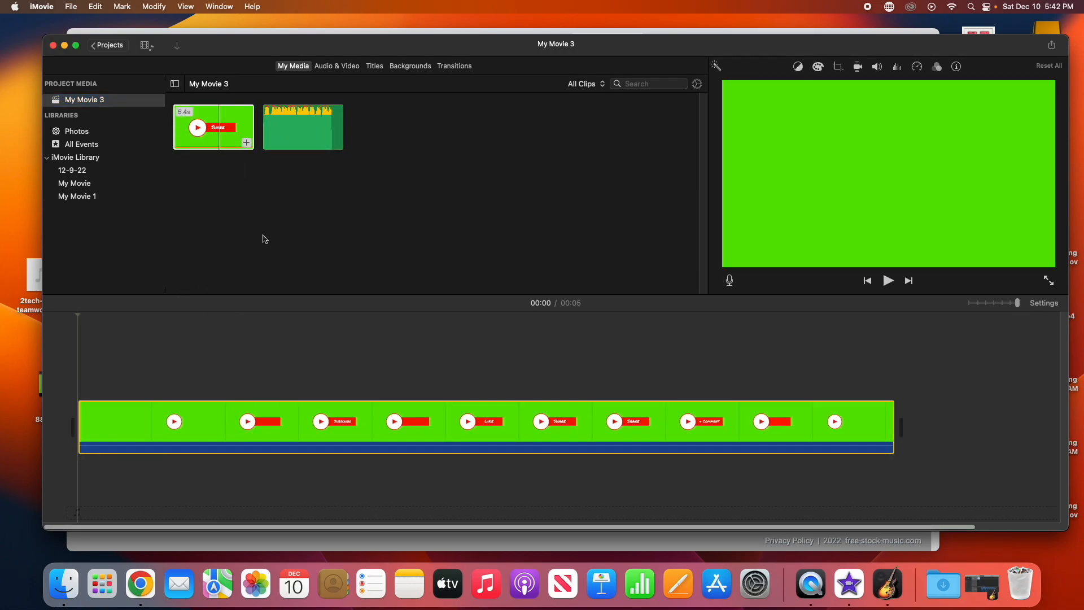
Step: Place Outro Music HA YT under the button clip, fade it out at the end, and preview
{"action": "left_click_drag", "start_coordinate": [298, 142], "coordinate": [67, 473]}
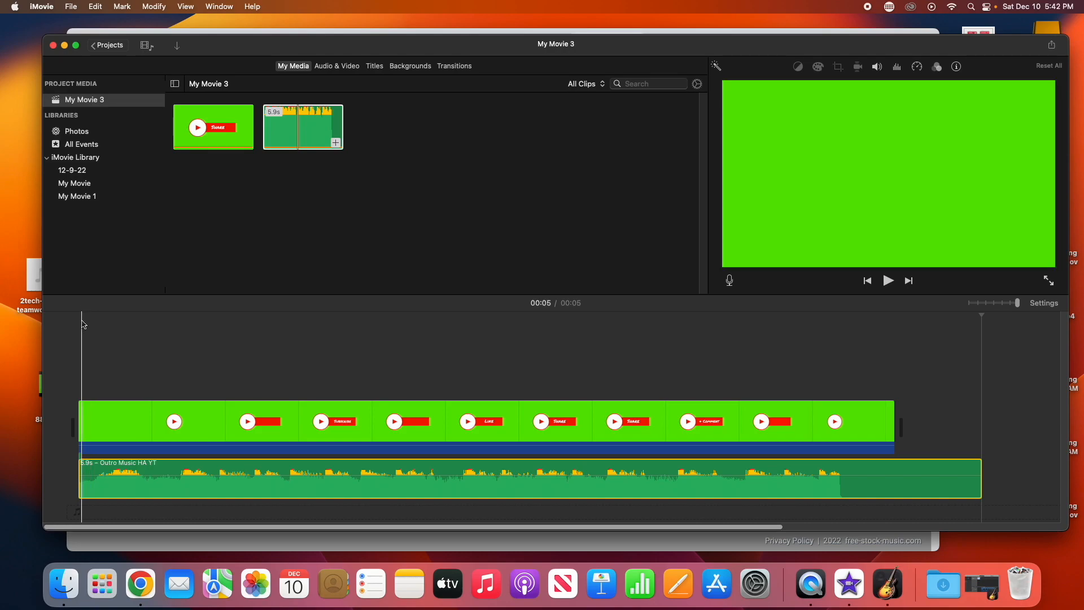
{"action": "left_click", "coordinate": [81, 323]}
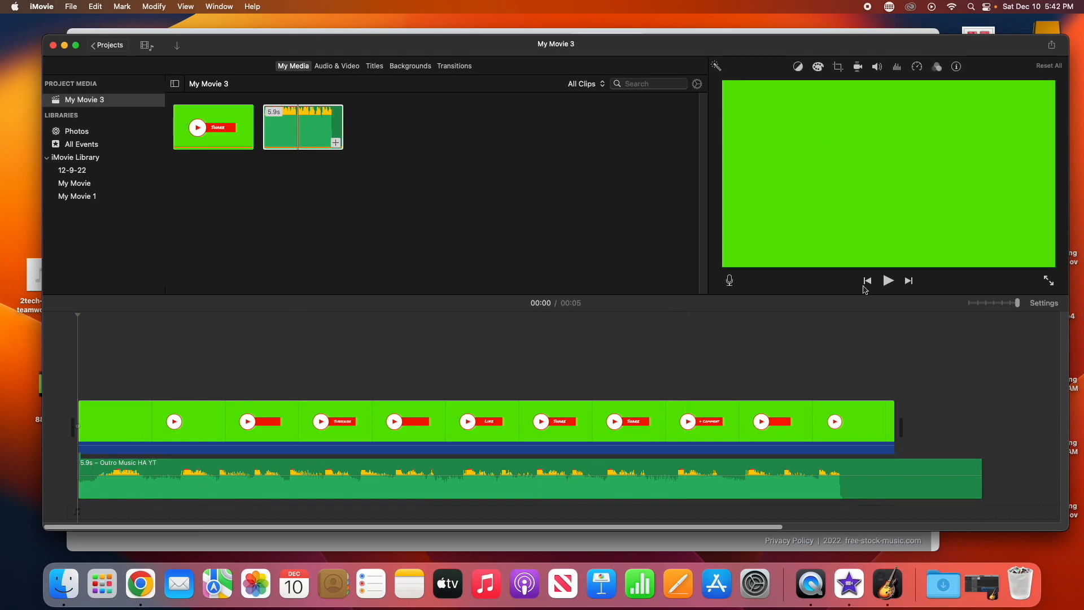
{"action": "left_click", "coordinate": [888, 283]}
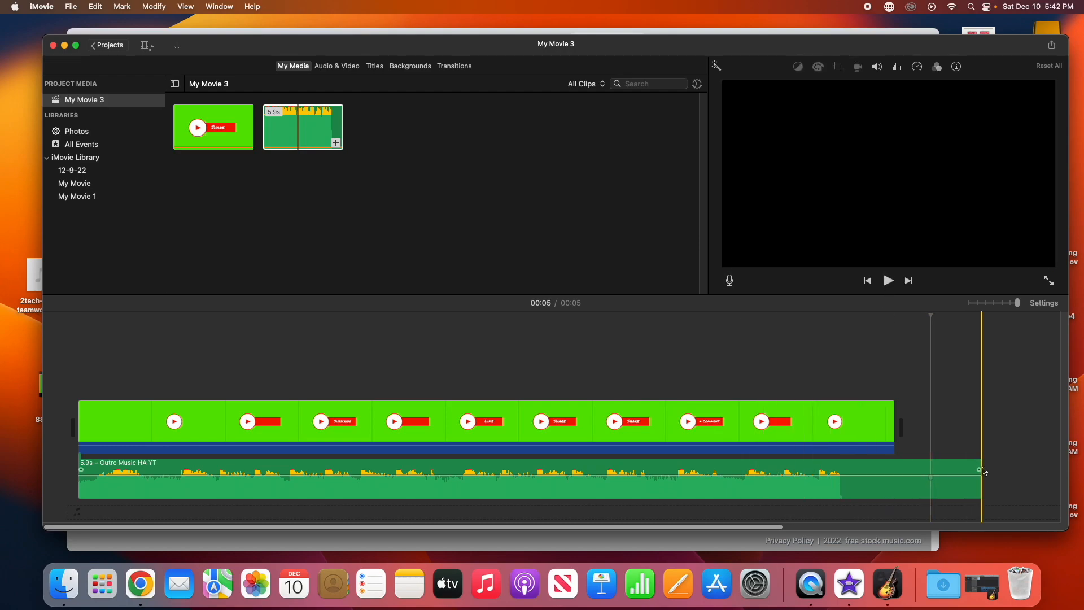
{"action": "left_click_drag", "start_coordinate": [981, 467], "coordinate": [826, 455]}
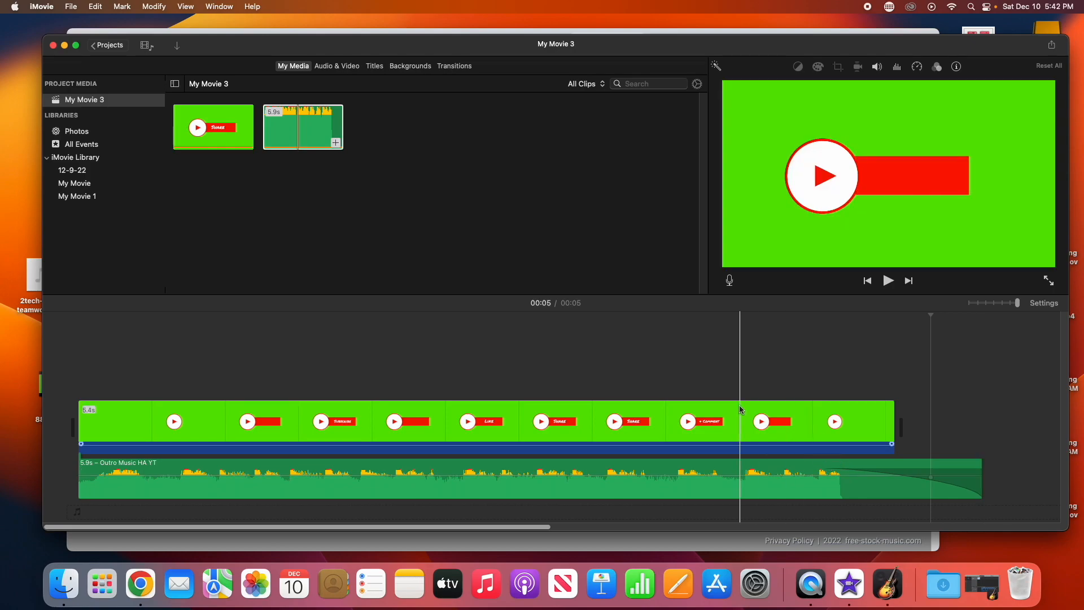
{"action": "left_click", "coordinate": [406, 341]}
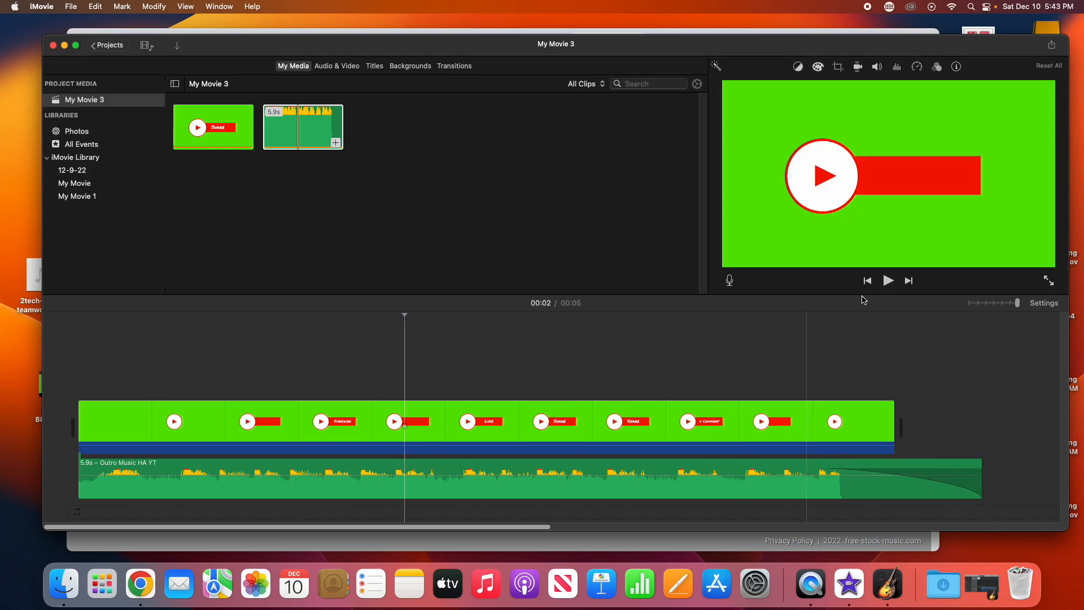
{"action": "left_click", "coordinate": [888, 281]}
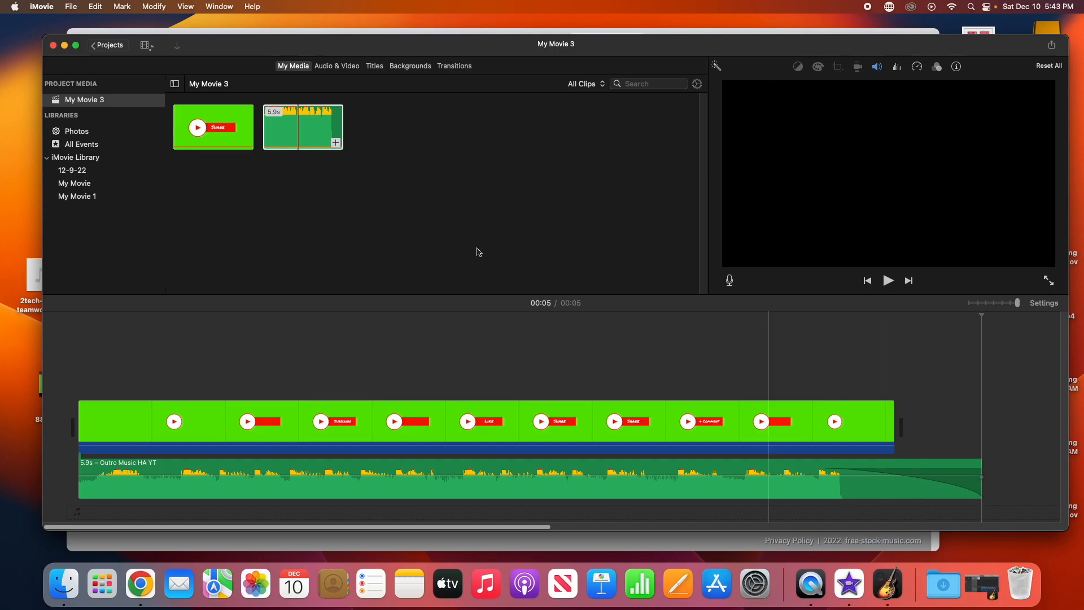
Step: Export My Movie 3 as a 1080p high-quality file named YT OUtro to the Desktop
{"action": "left_click", "coordinate": [72, 7]}
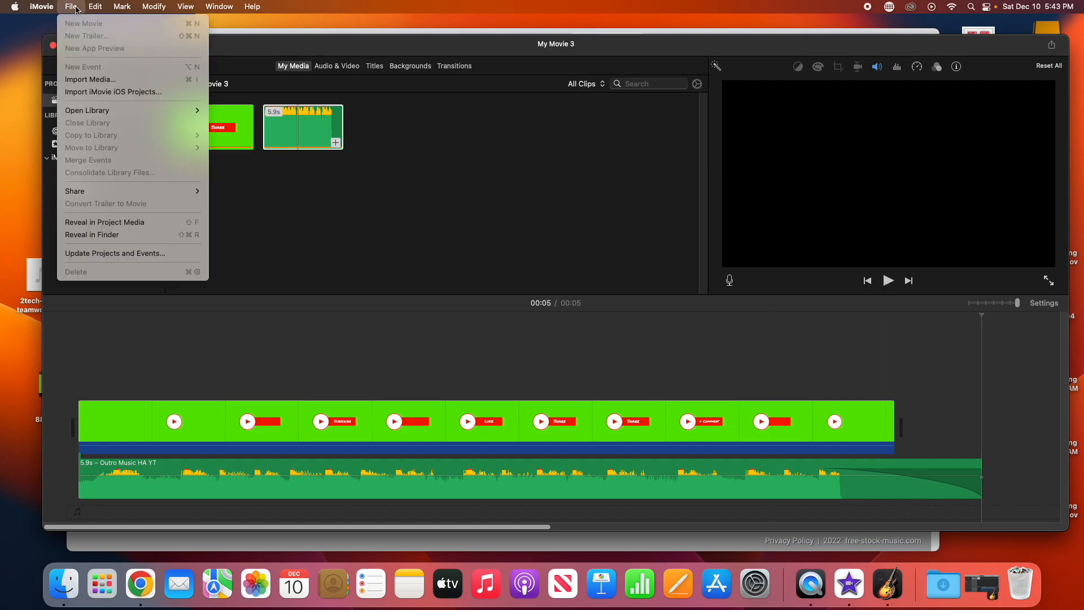
{"action": "mouse_move", "coordinate": [141, 191]}
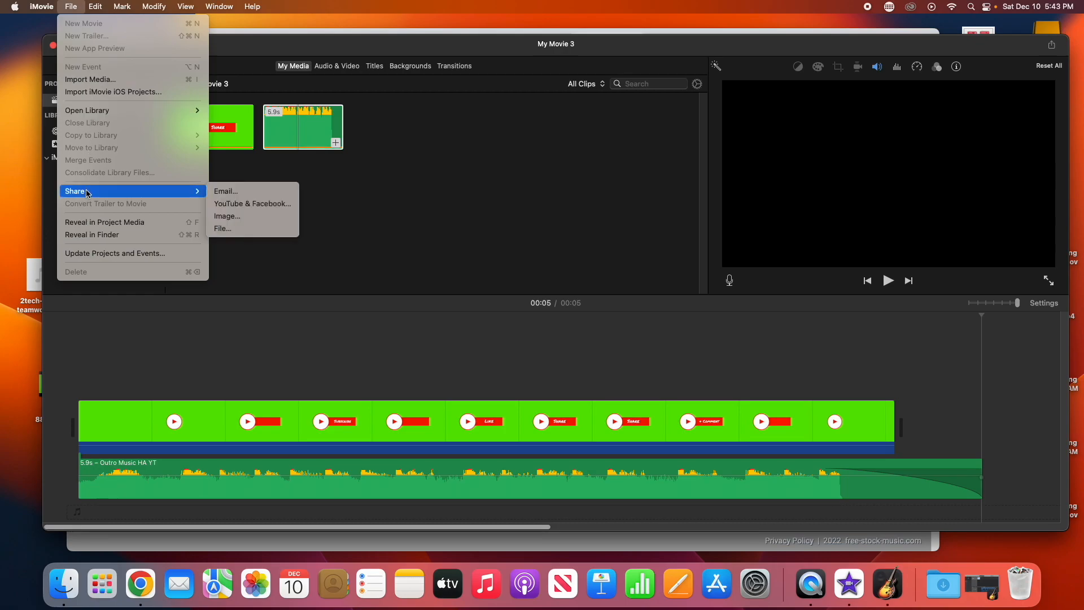
{"action": "left_click", "coordinate": [213, 229]}
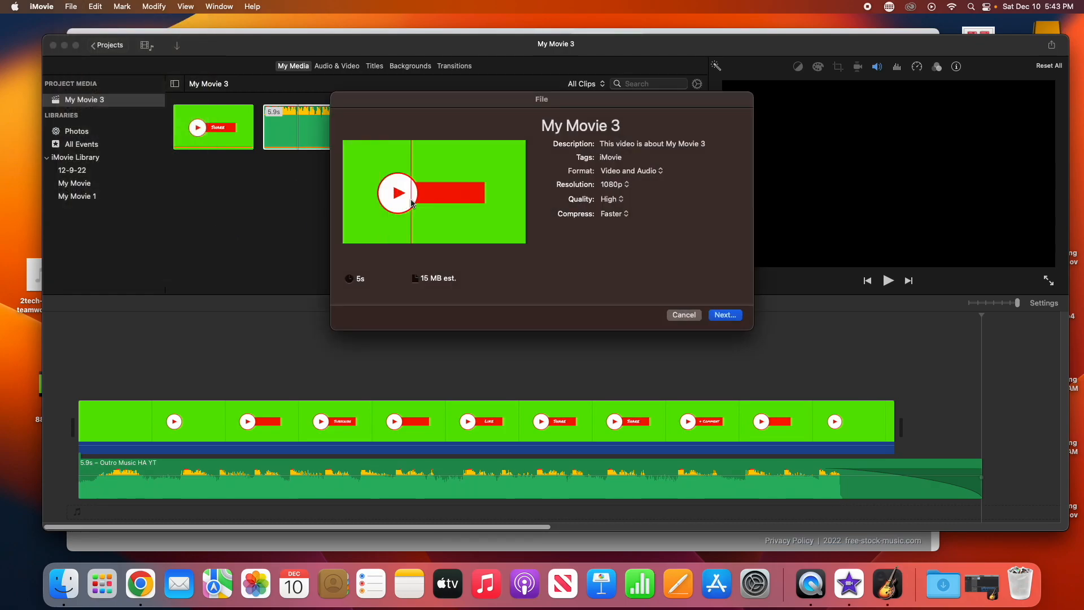
{"action": "left_click", "coordinate": [725, 314]}
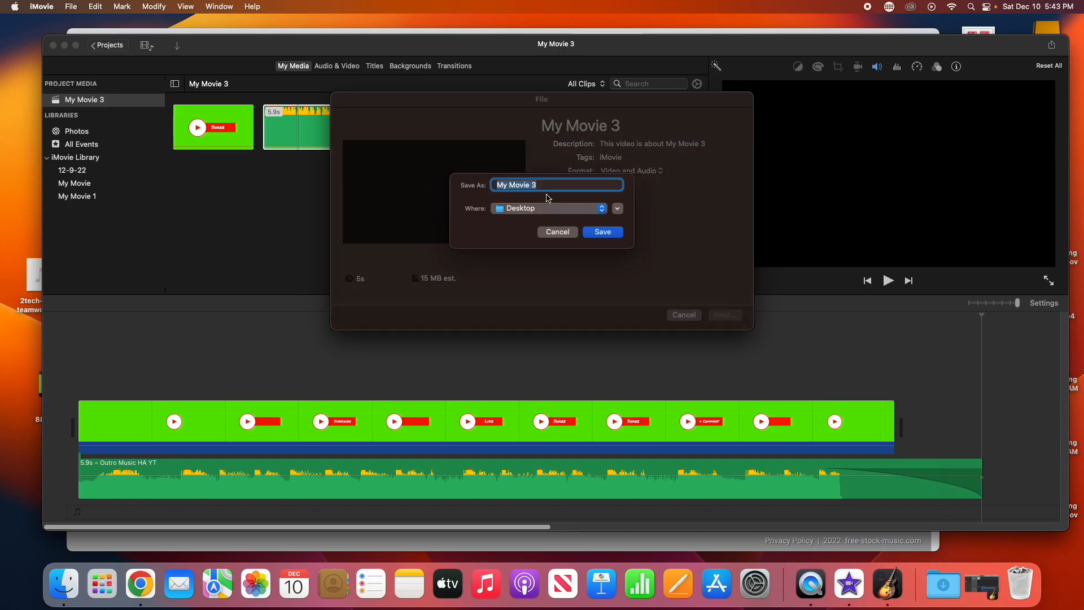
{"action": "type", "text": "YT OUtro"}
{"action": "left_click", "coordinate": [599, 232]}
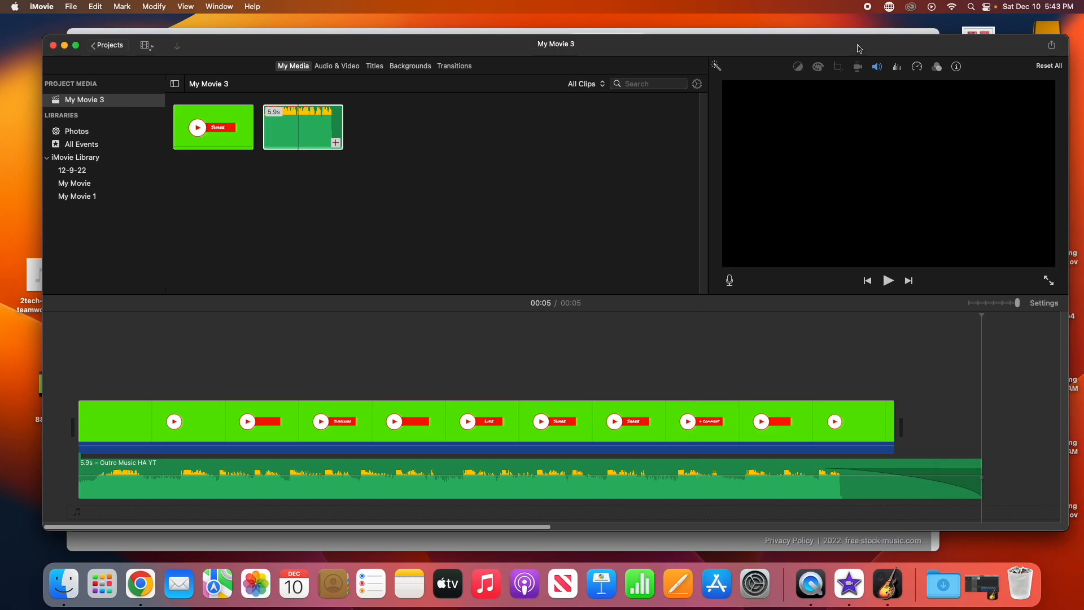
{"action": "left_click_drag", "start_coordinate": [859, 49], "coordinate": [856, 45]}
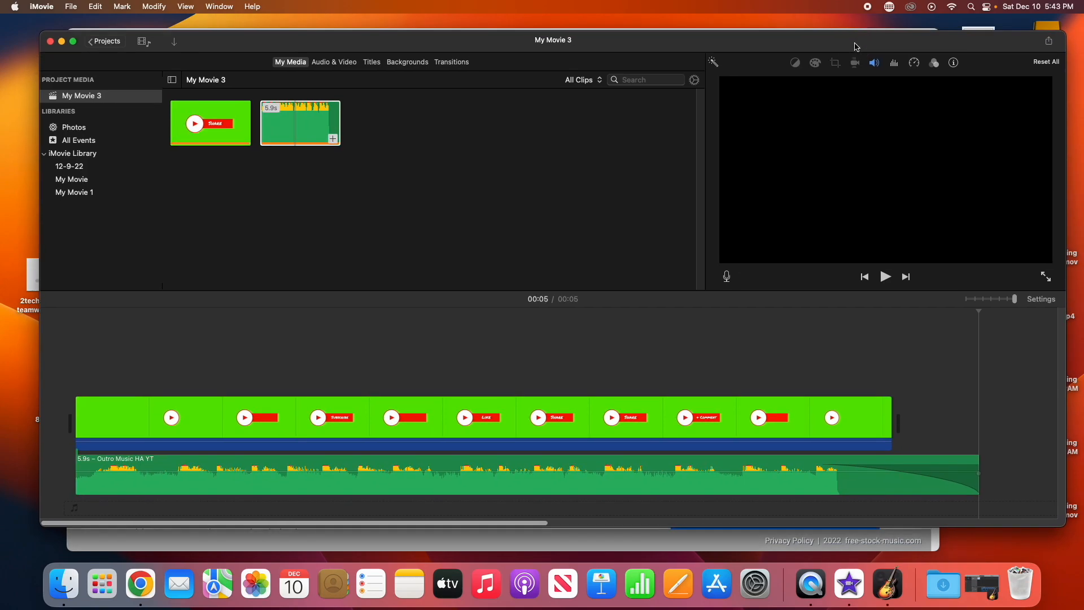